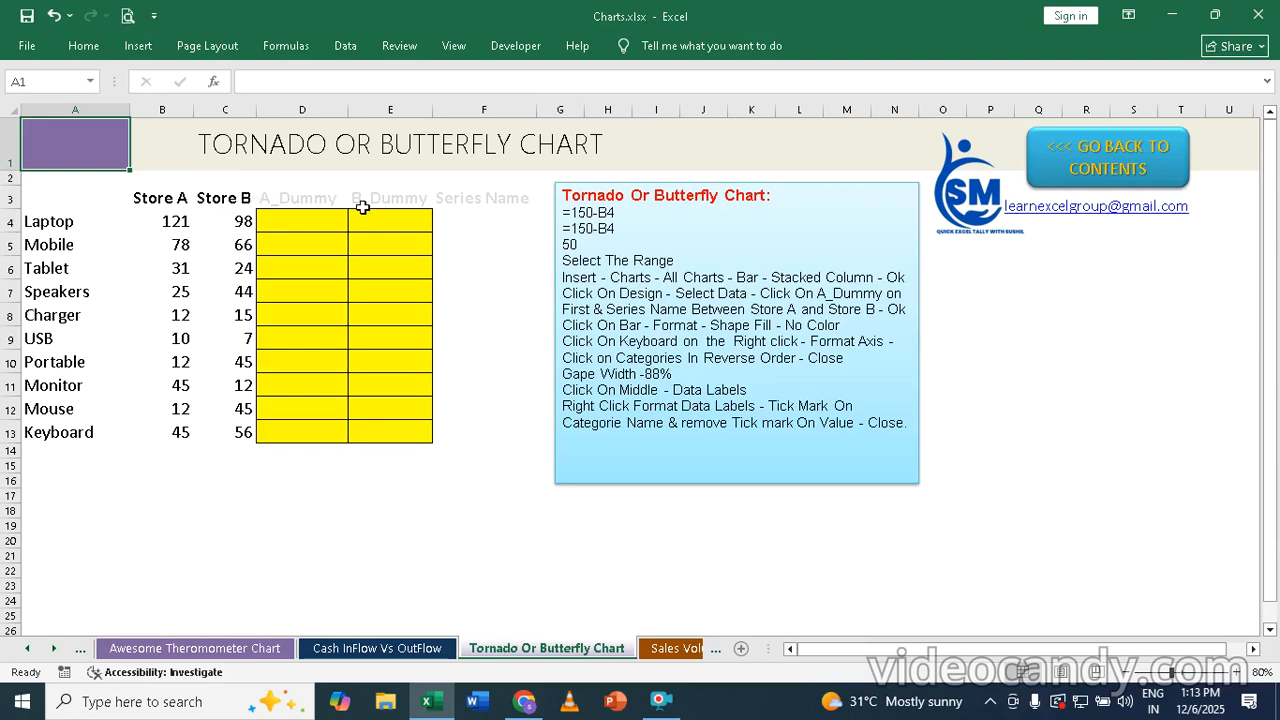
# - Enter the formula =150-B4 in the Laptop row of A_Dummy and fill it down to the Keyboard row
pyautogui.click(298, 218)
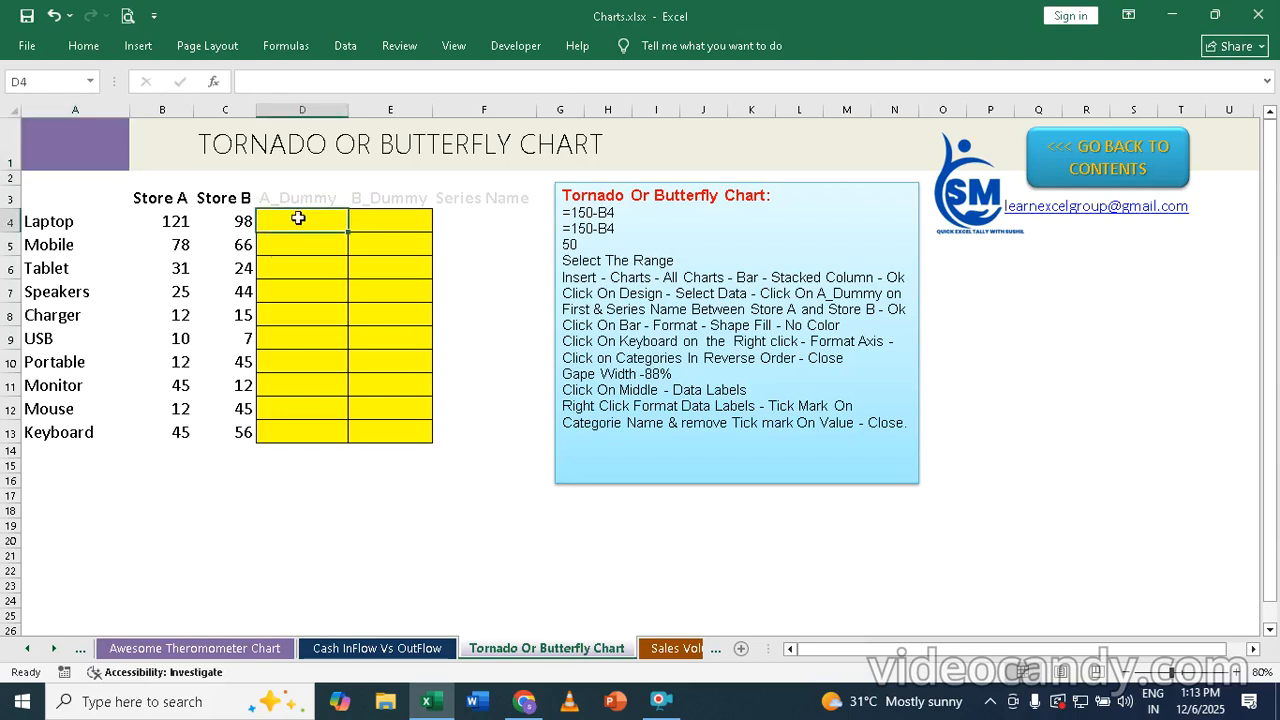
pyautogui.write('=150-')
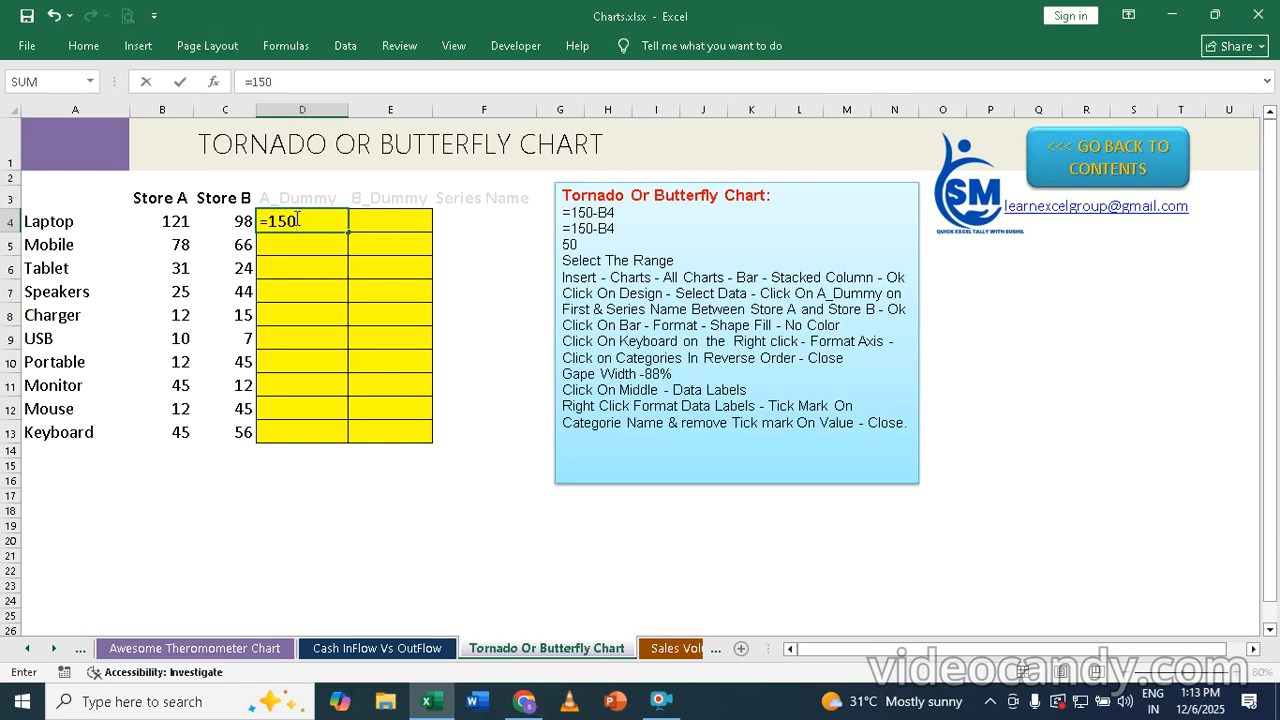
pyautogui.click(175, 222)
pyautogui.press('Return')
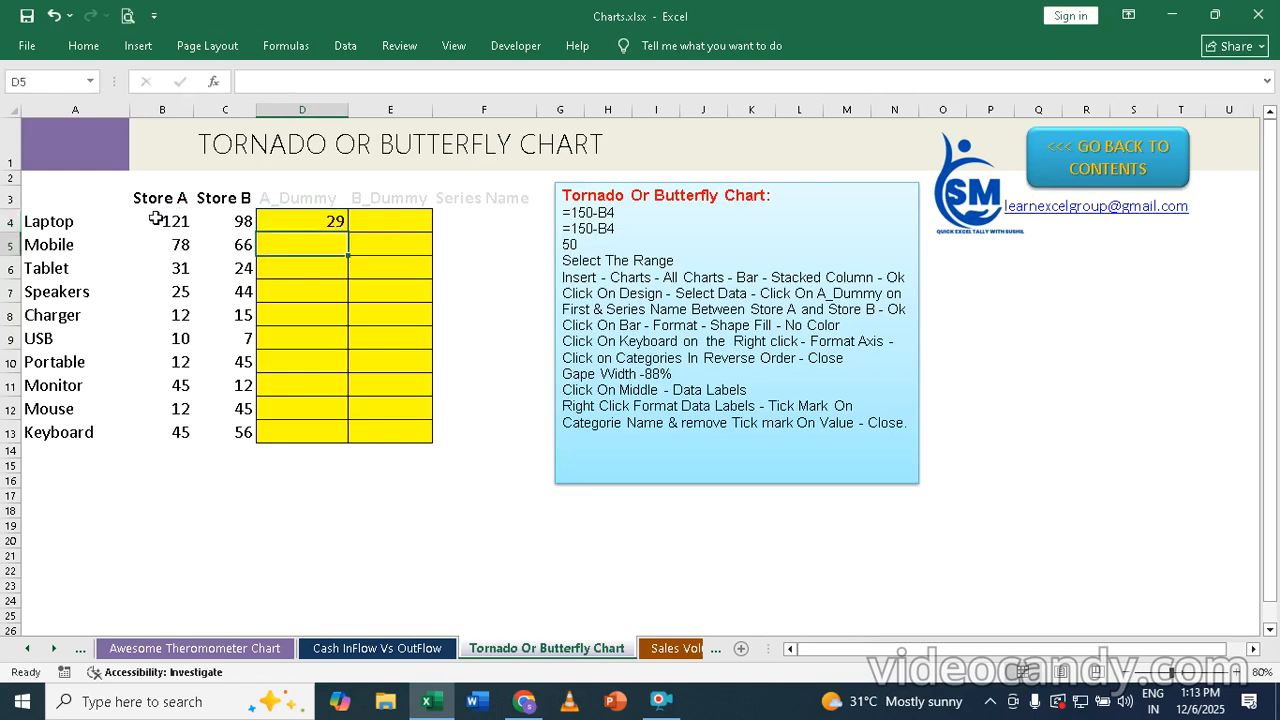
pyautogui.click(325, 221)
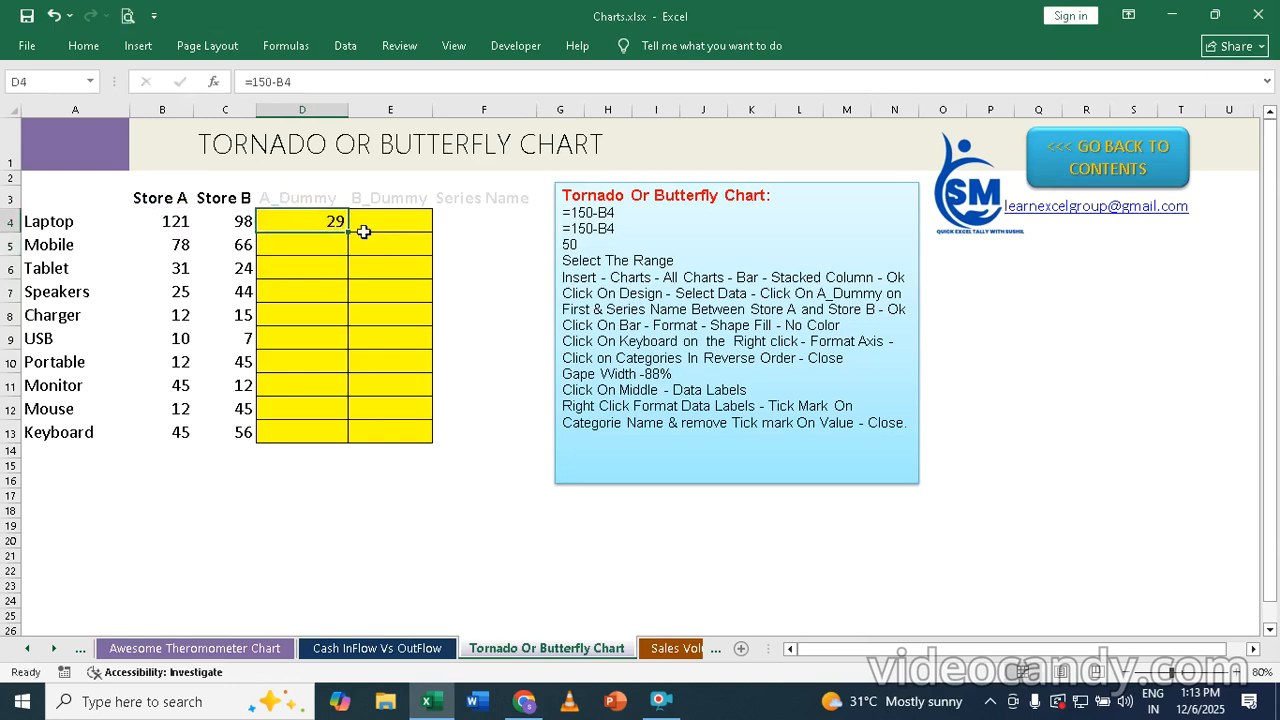
pyautogui.moveTo(347, 232); pyautogui.dragTo(335, 433)
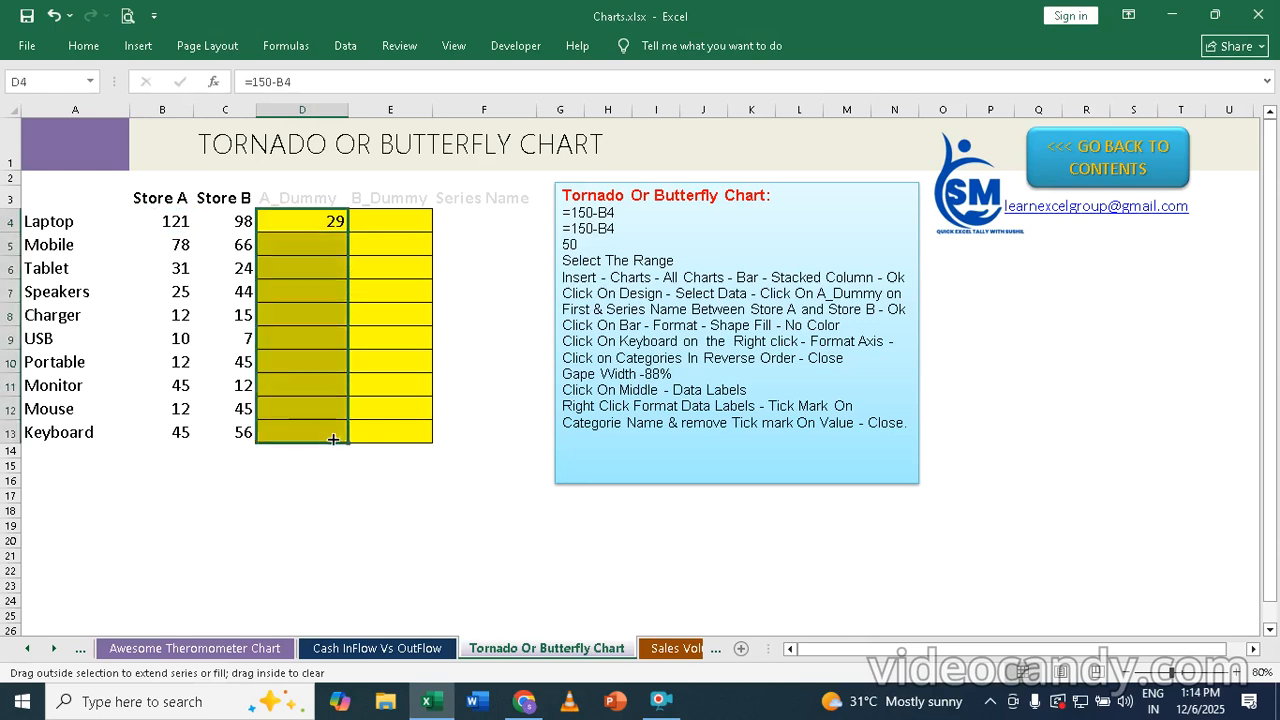
# - Enter the formula =150-C4 in the Laptop row of B_Dummy and fill it down to the Keyboard row
pyautogui.click(386, 221)
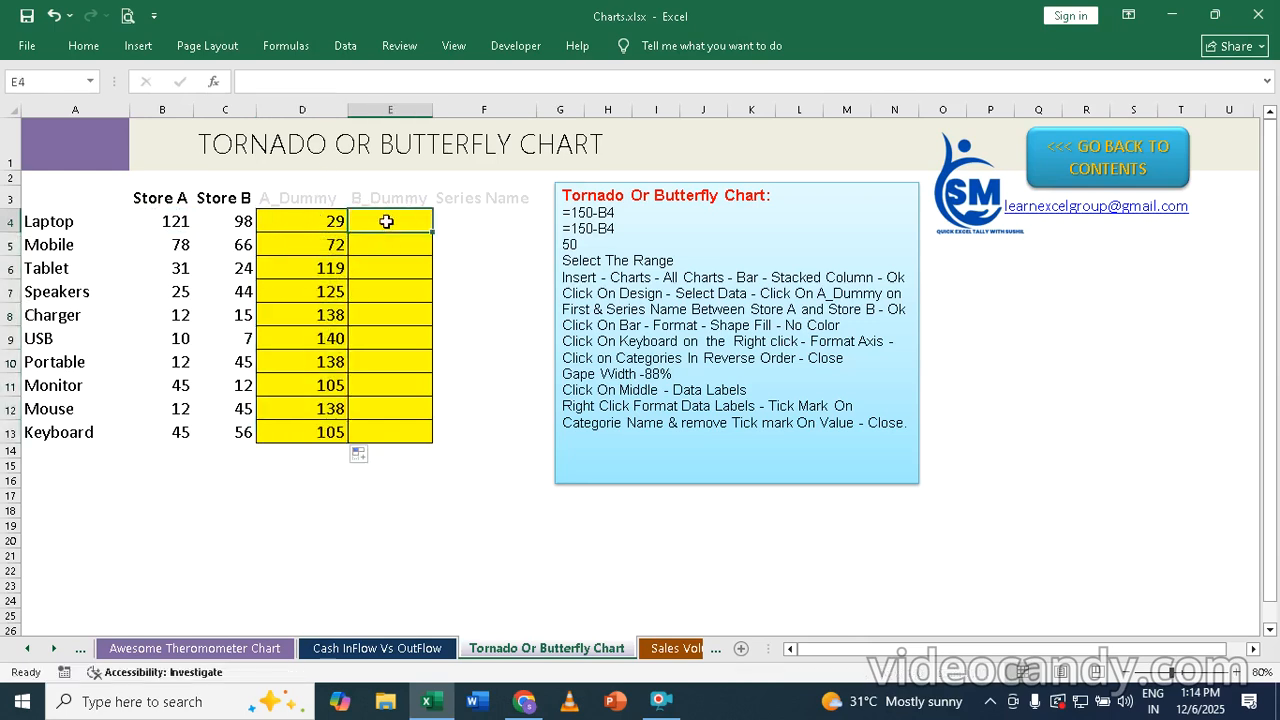
pyautogui.write('=150')
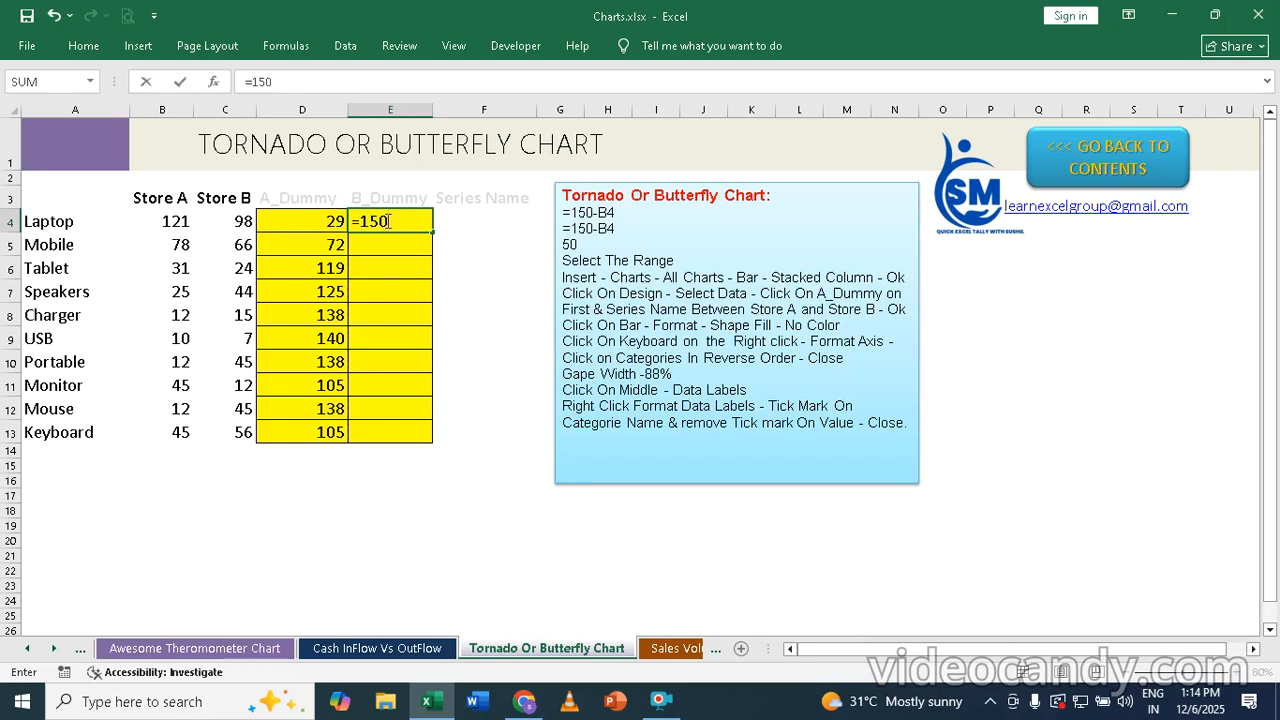
pyautogui.write('-')
pyautogui.click(233, 219)
pyautogui.press('Return')
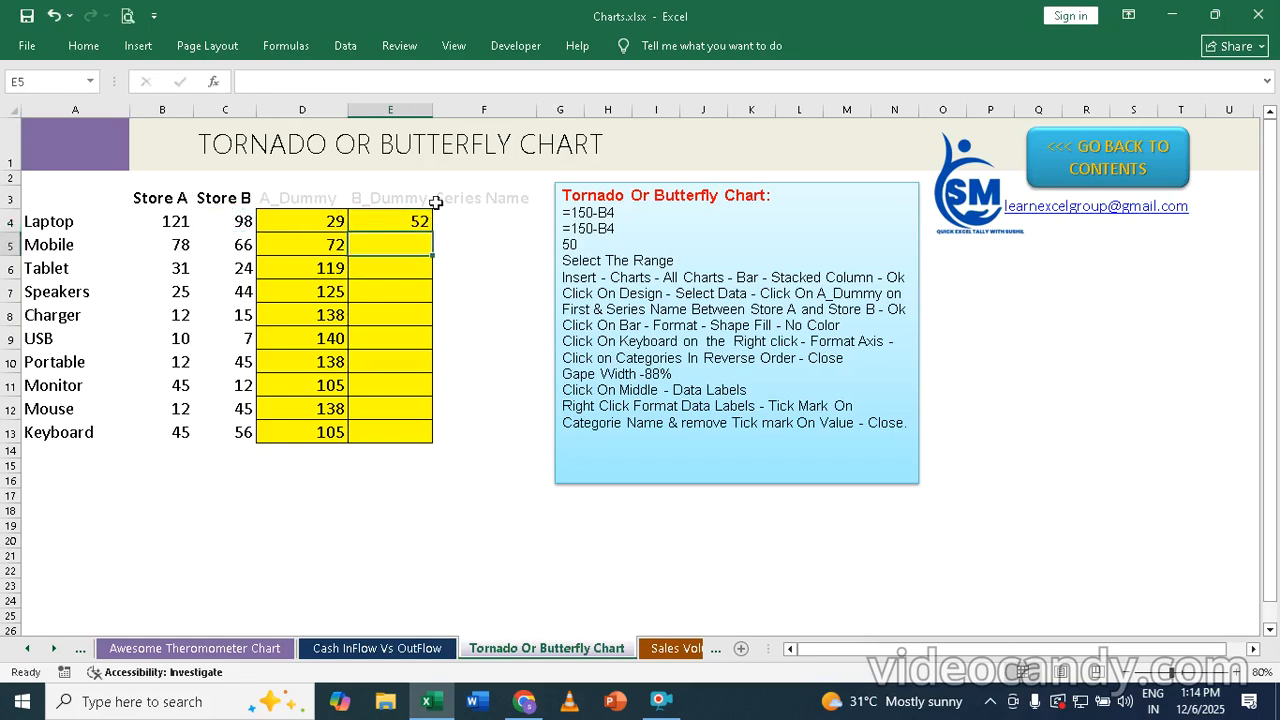
pyautogui.click(418, 218)
pyautogui.moveTo(433, 237); pyautogui.dragTo(420, 440)
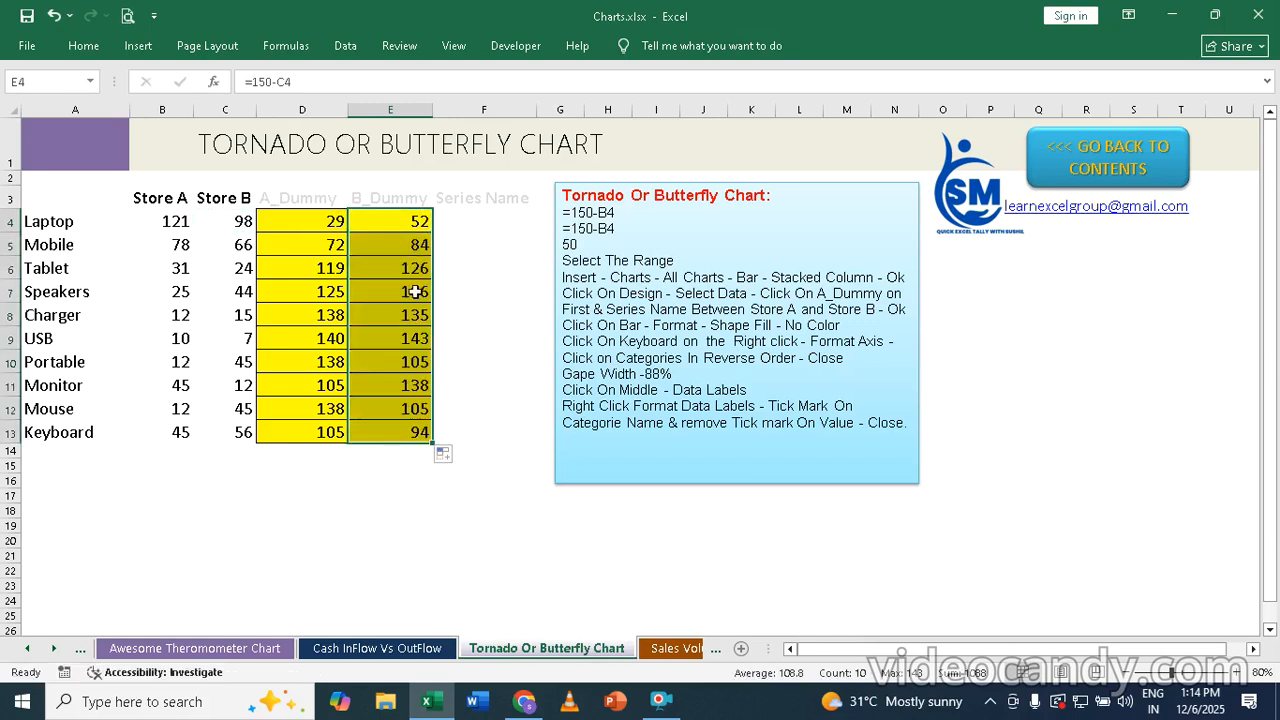
# - Enter 45 in the Laptop row of the Series Name column and copy it down to the Keyboard row
pyautogui.click(468, 217)
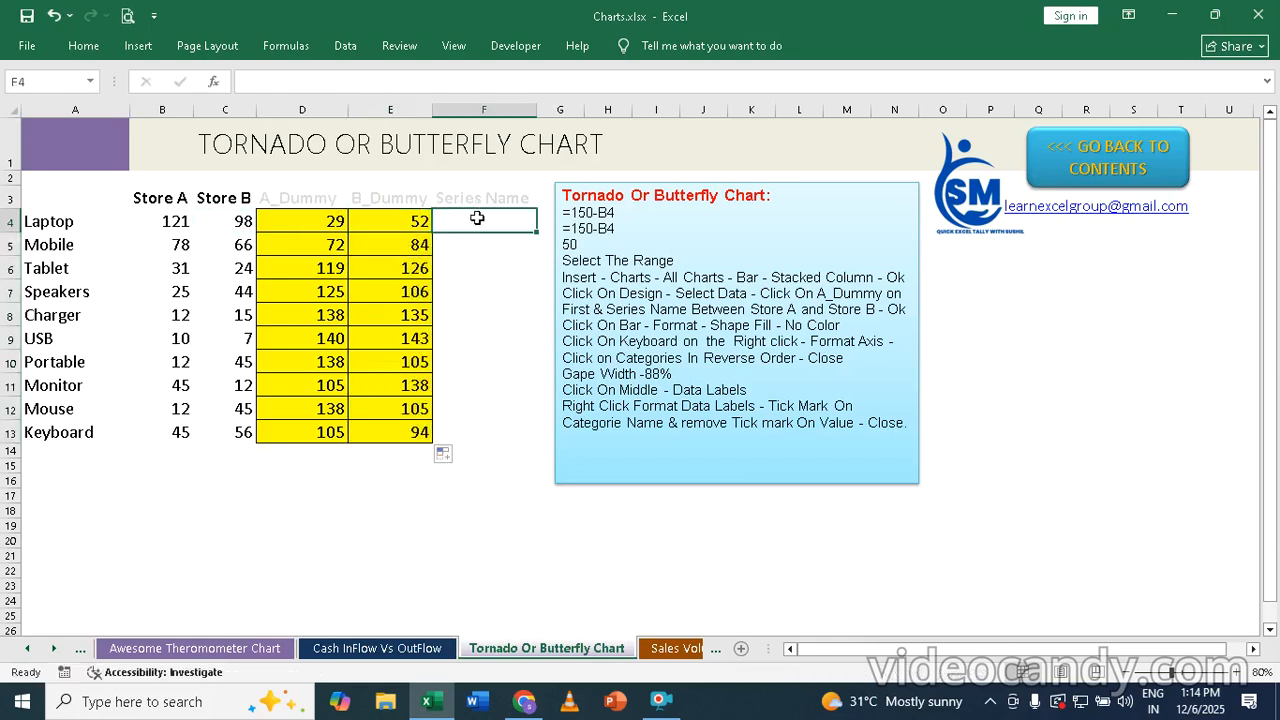
pyautogui.write('45')
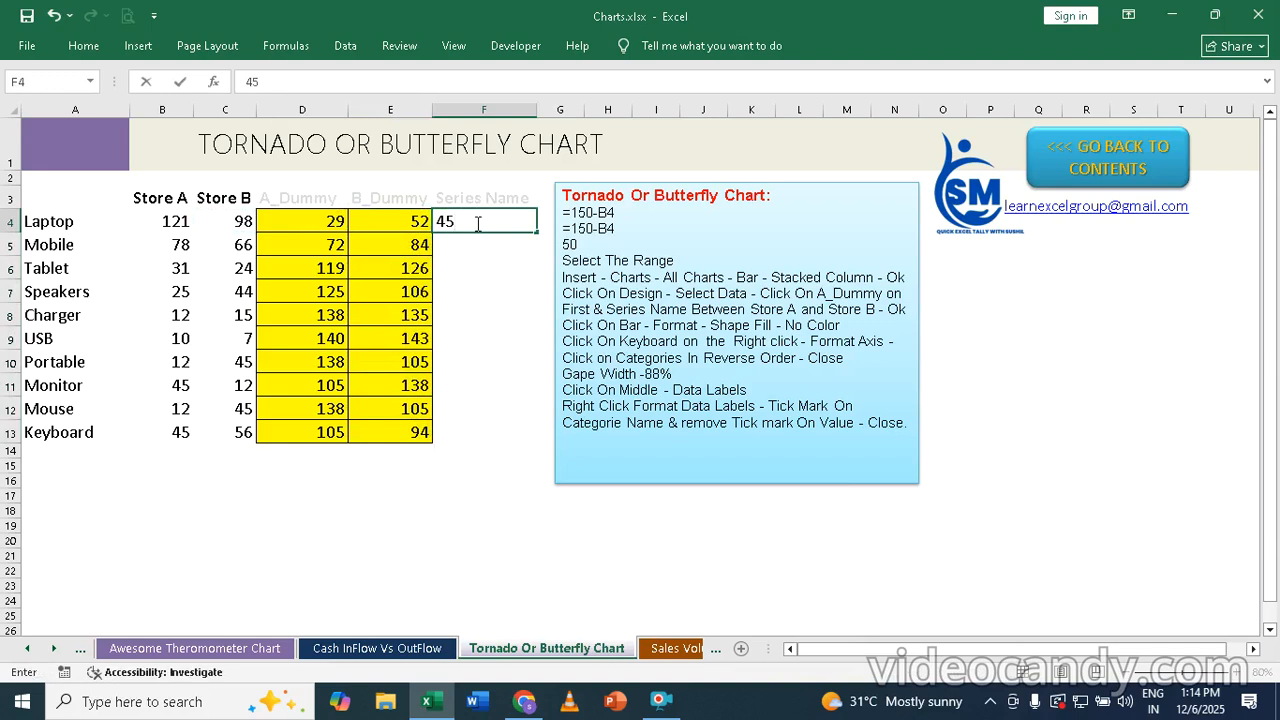
pyautogui.press('Return')
pyautogui.doubleClick(503, 218)
pyautogui.moveTo(540, 234); pyautogui.dragTo(528, 446)
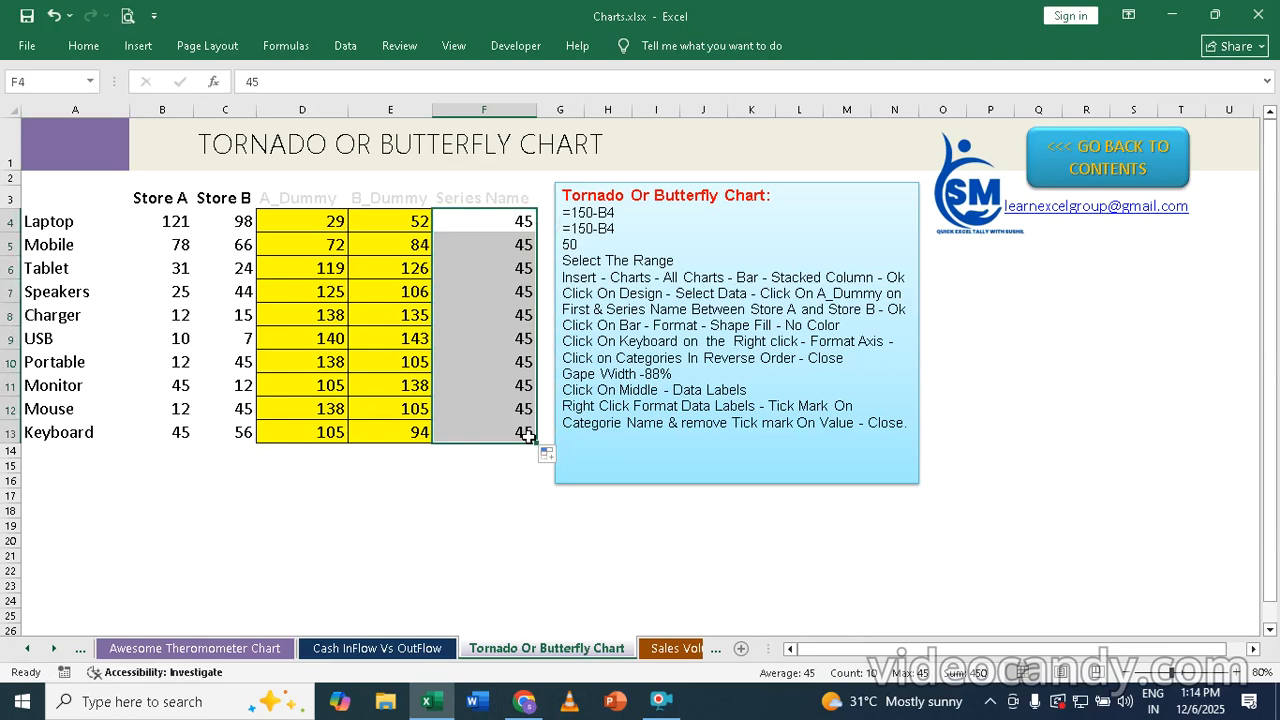
pyautogui.click(406, 497)
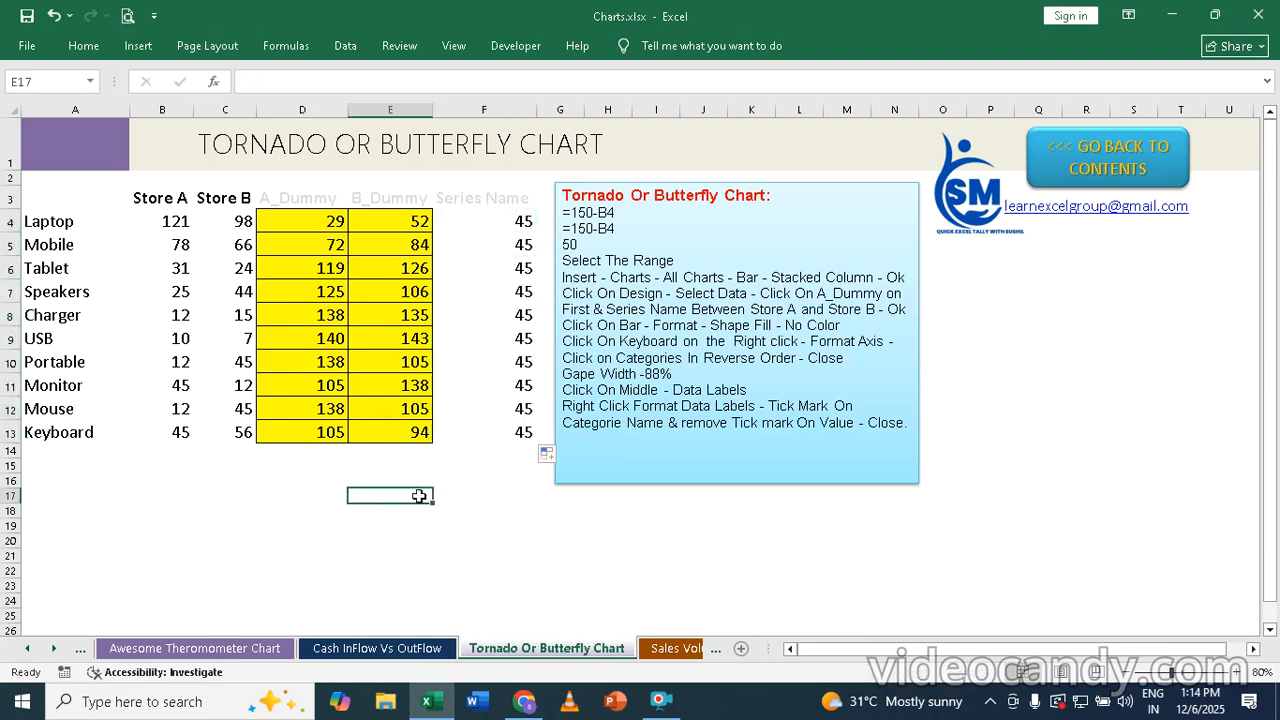
# - Insert a Stacked Bar chart from the whole data table, A3:F13
pyautogui.click(322, 310)
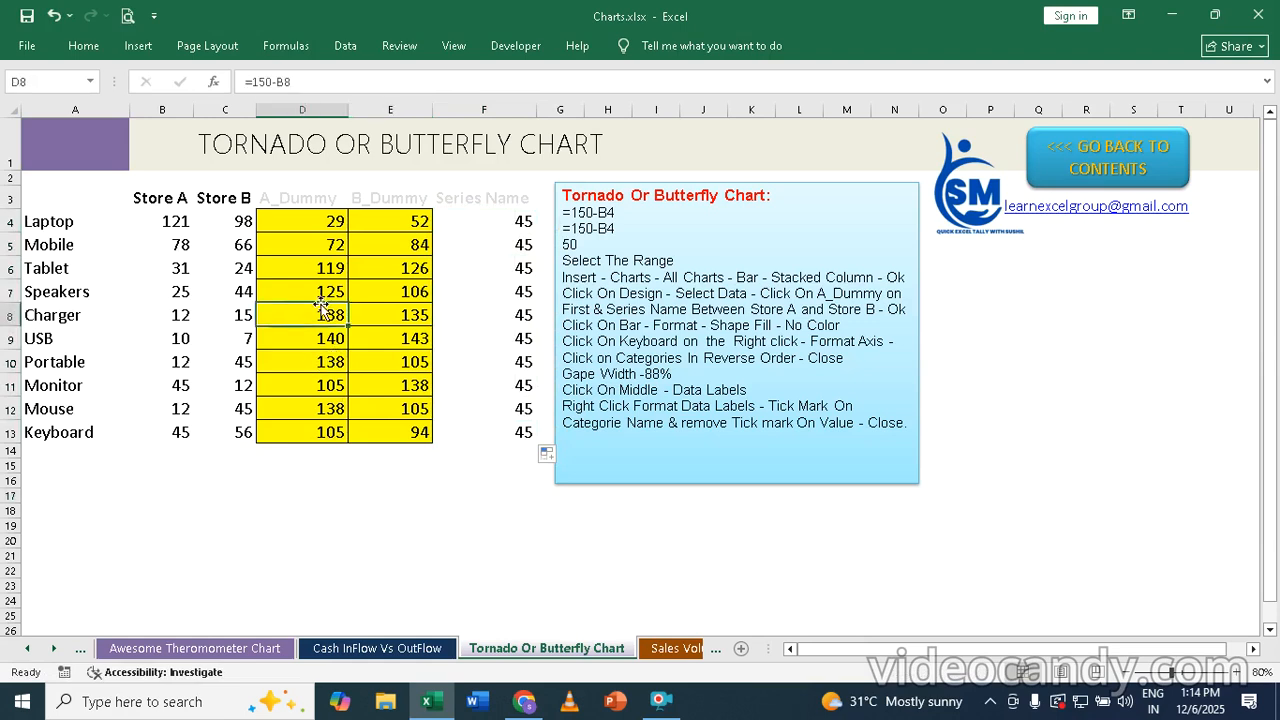
pyautogui.hotkey('ctrl', 'a')
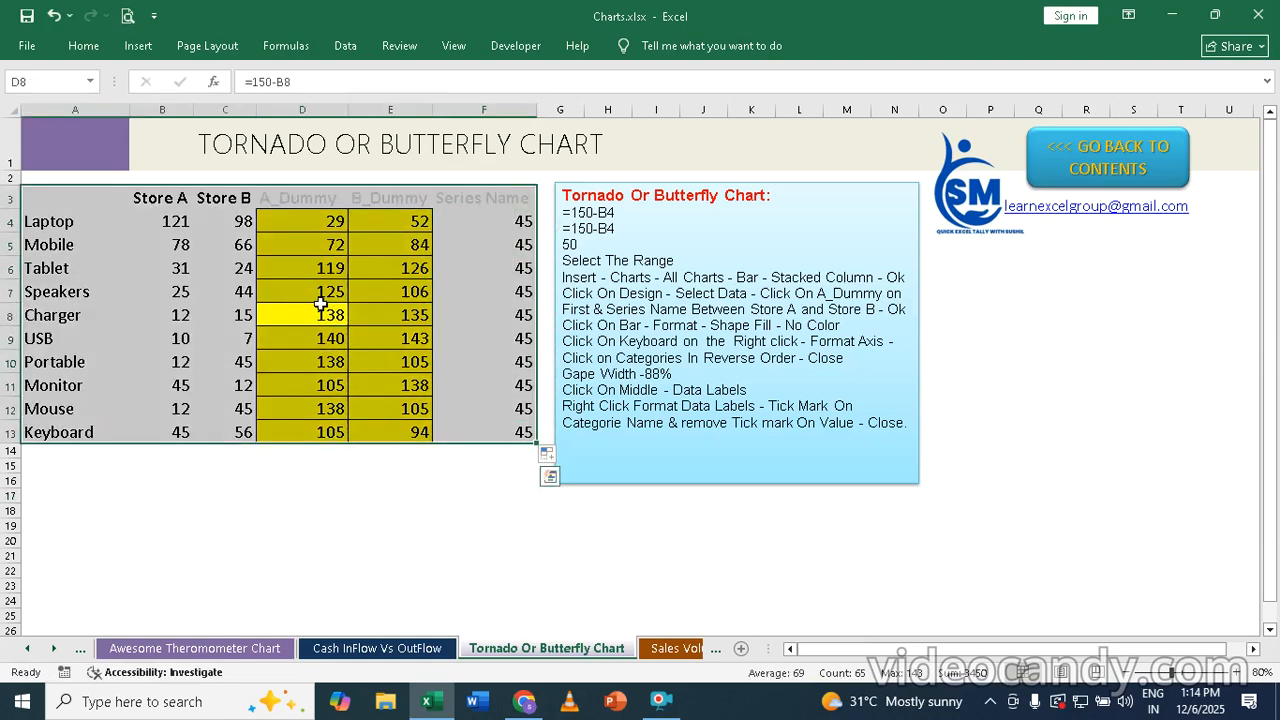
pyautogui.click(140, 46)
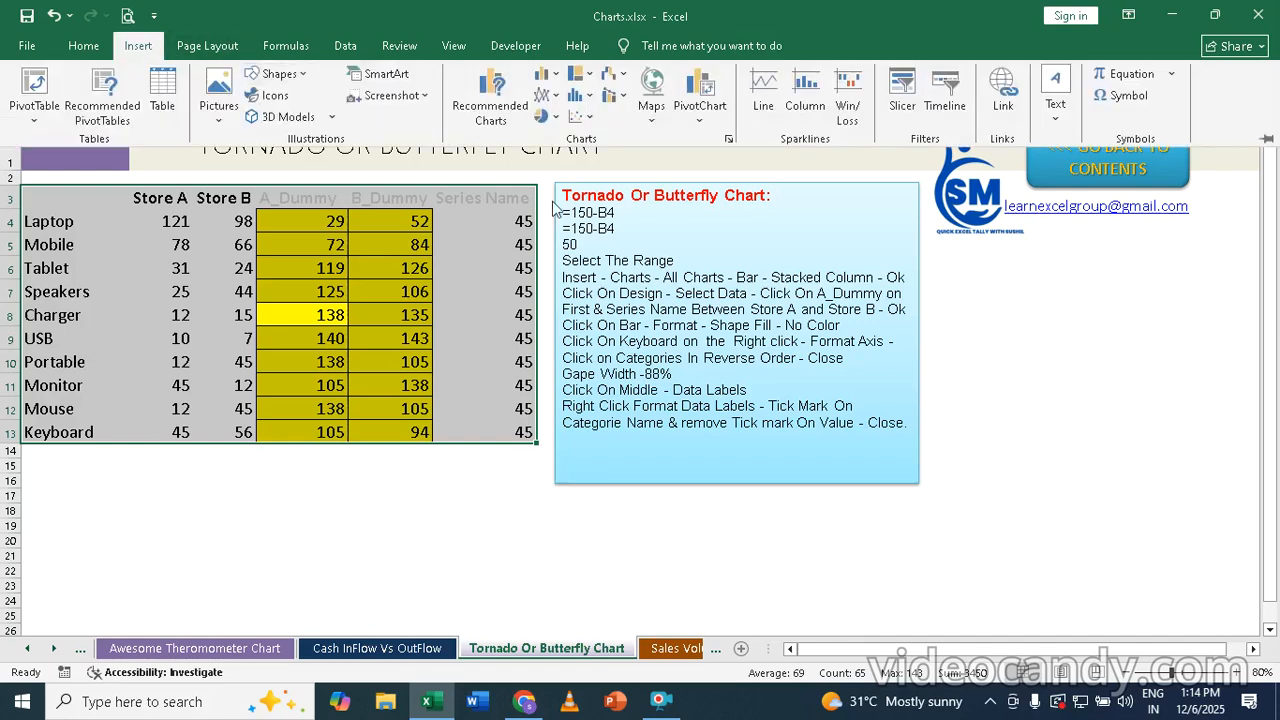
pyautogui.click(727, 140)
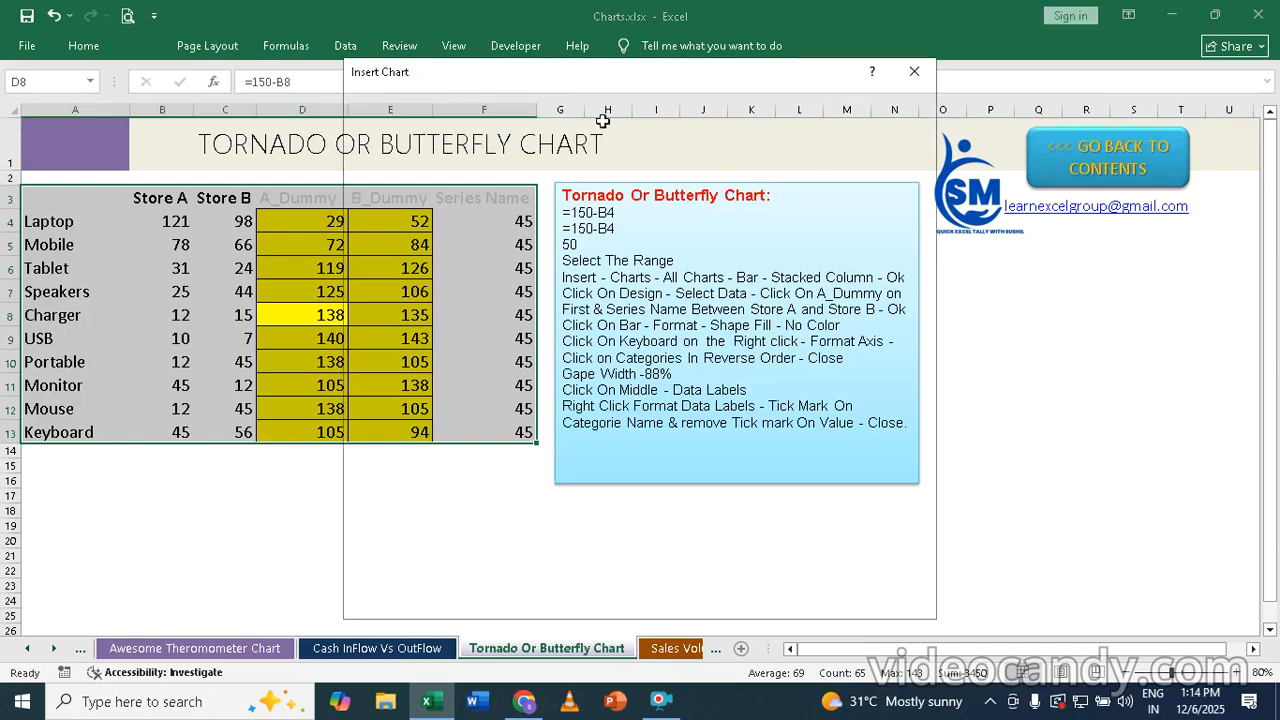
pyautogui.click(512, 106)
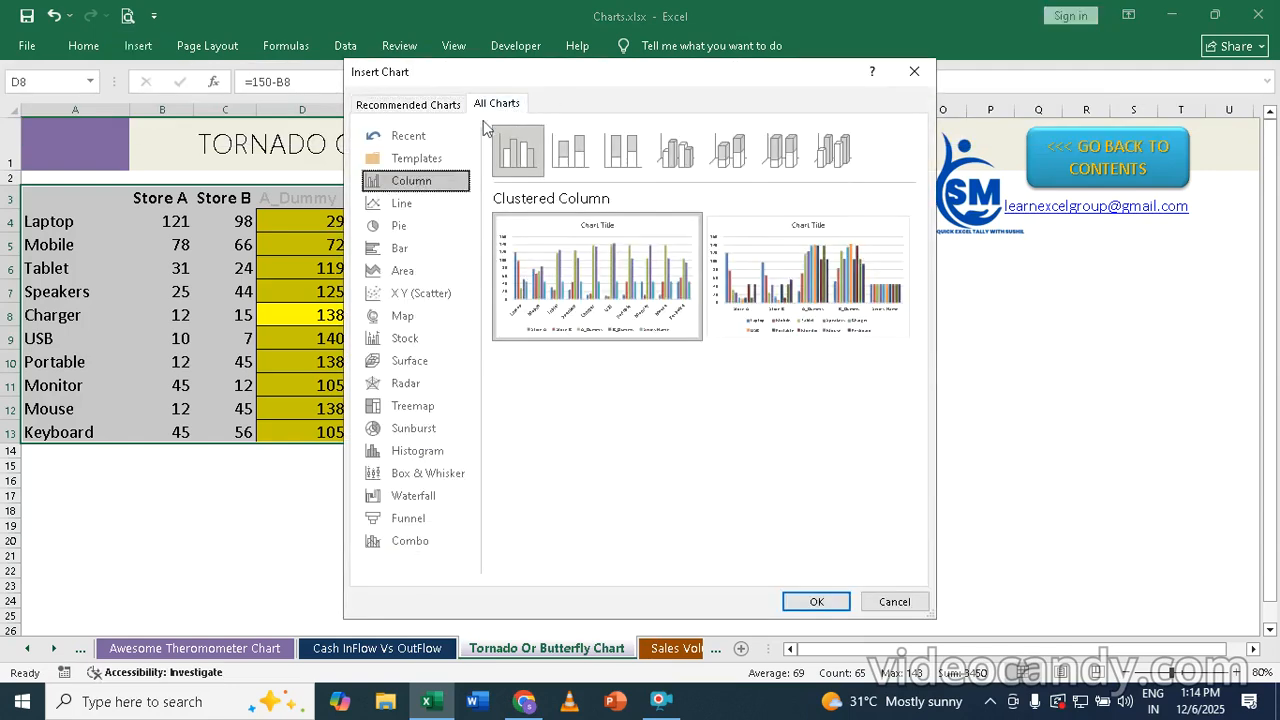
pyautogui.click(398, 250)
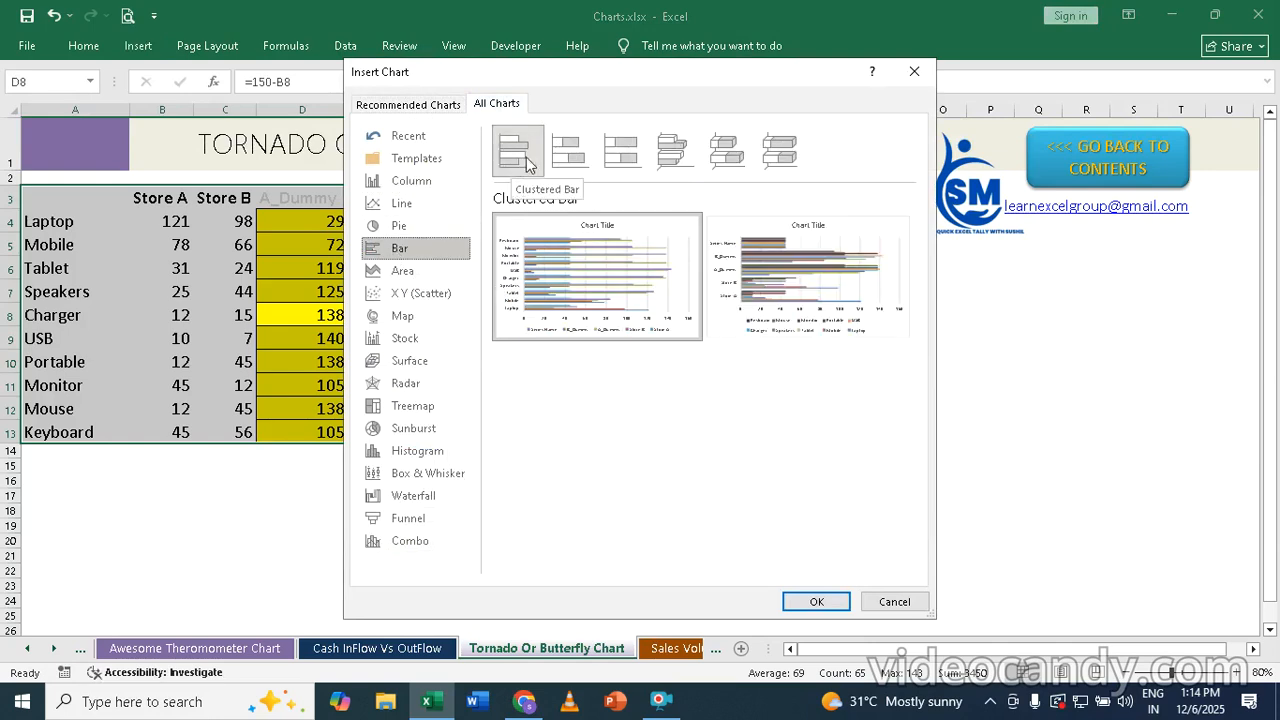
pyautogui.click(573, 157)
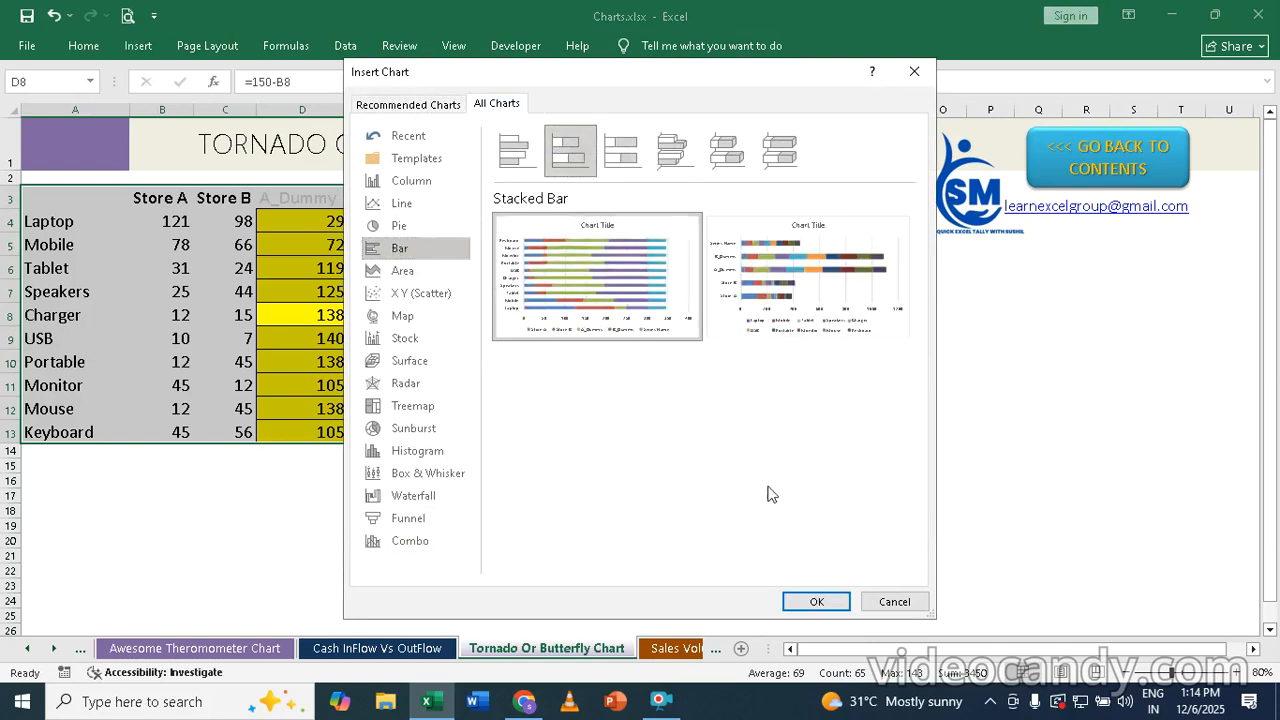
pyautogui.click(840, 605)
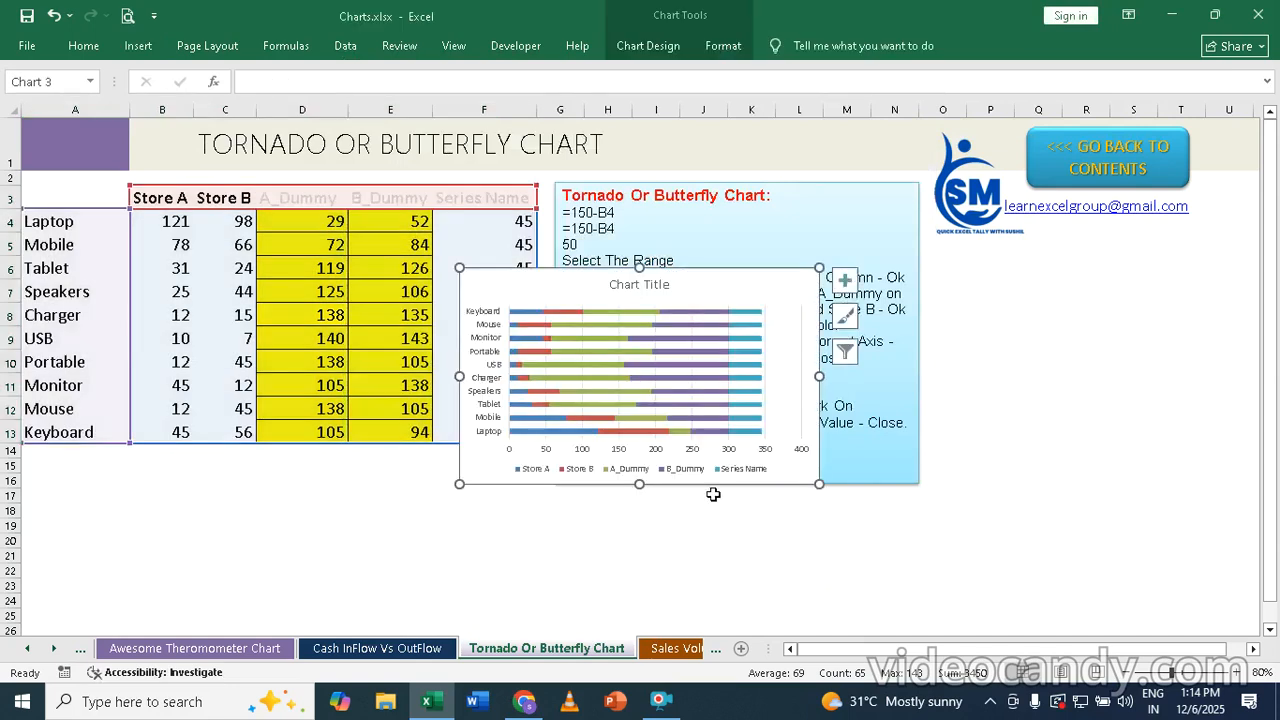
# - Move the chart below the data table and enlarge it to about twice its width and one and a half times its height
pyautogui.moveTo(513, 276); pyautogui.dragTo(111, 493)
pyautogui.scroll(-2, 111, 493)
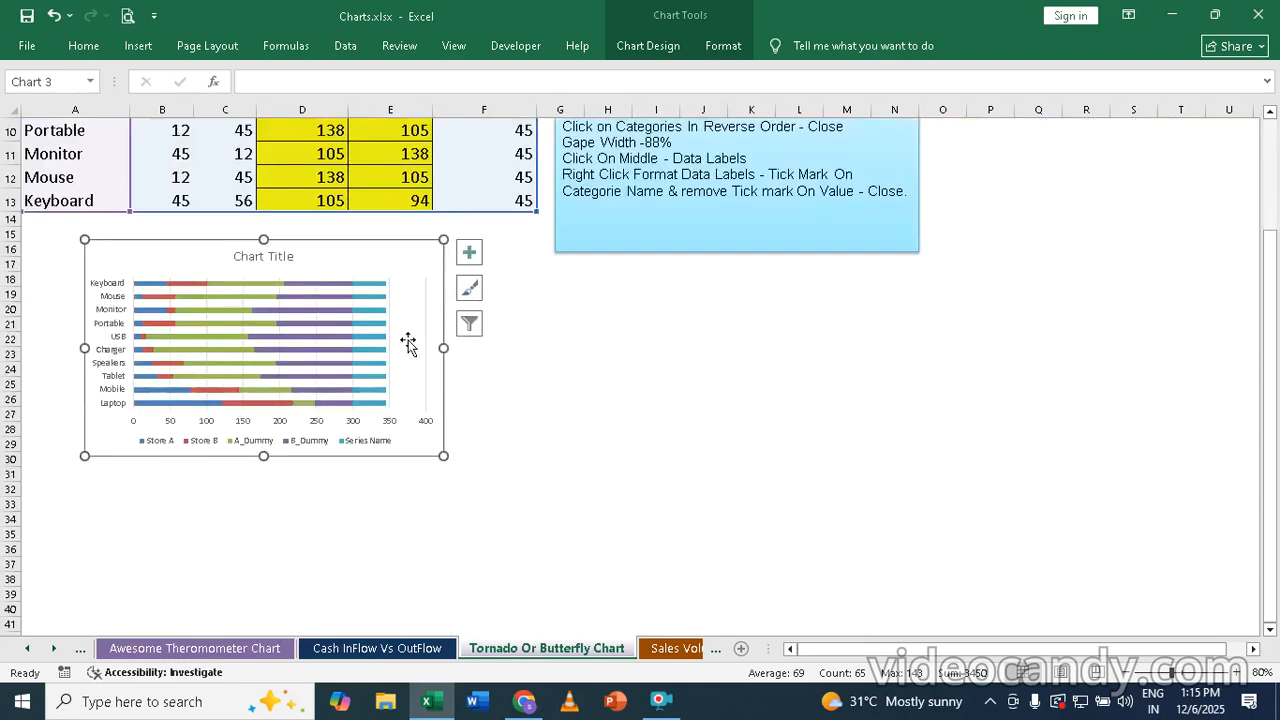
pyautogui.moveTo(443, 348); pyautogui.dragTo(809, 349)
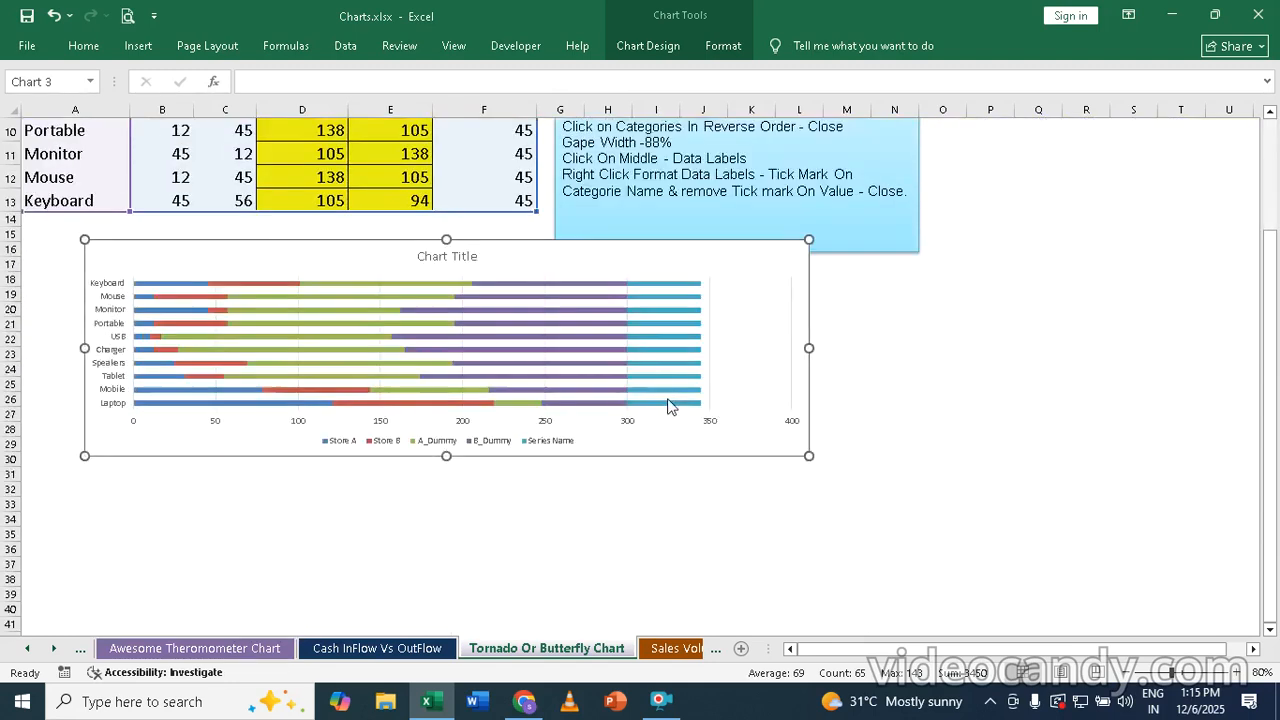
pyautogui.moveTo(445, 455); pyautogui.dragTo(441, 577)
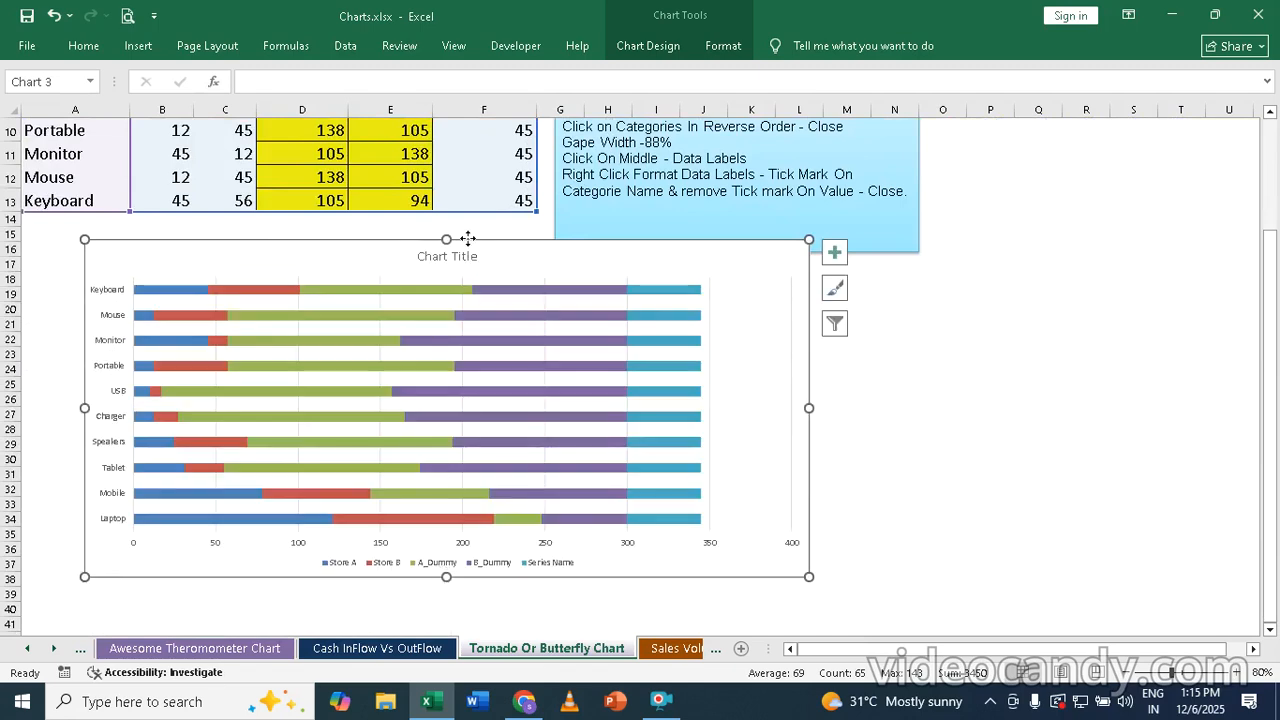
pyautogui.moveTo(467, 238); pyautogui.dragTo(479, 276)
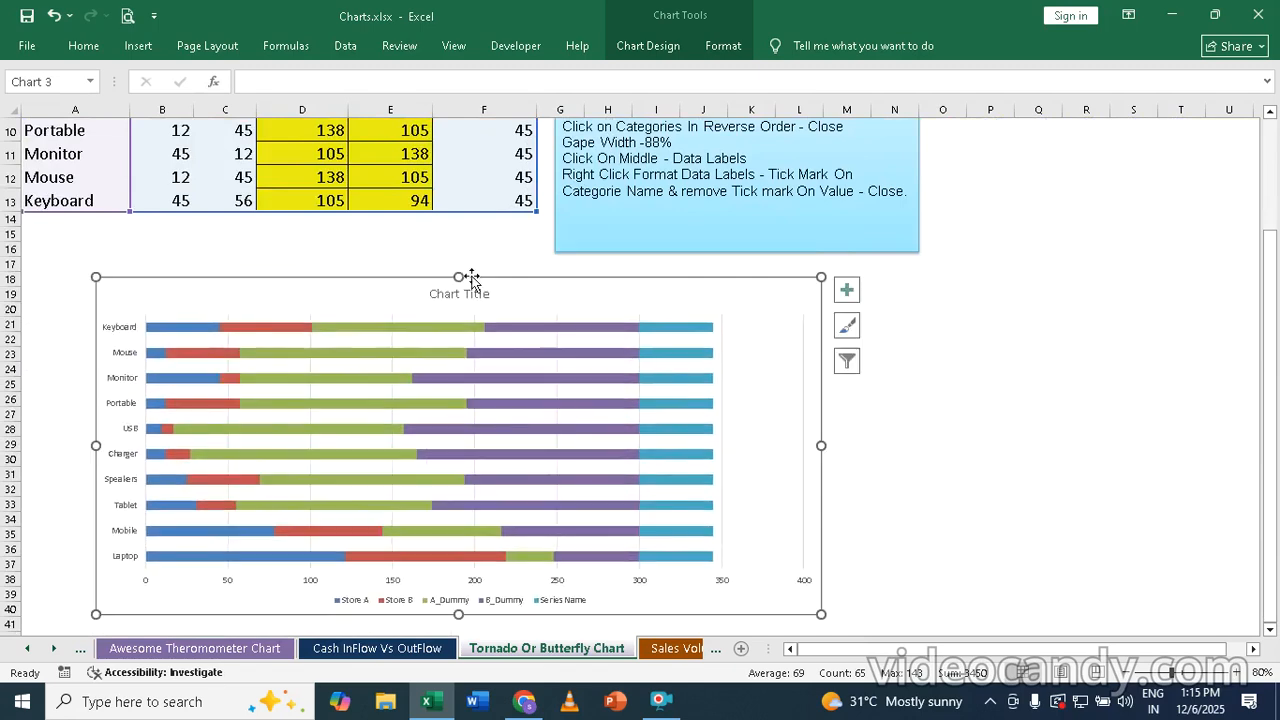
# - In the chart's data source, move the A_Dummy series to the first position
pyautogui.click(651, 43)
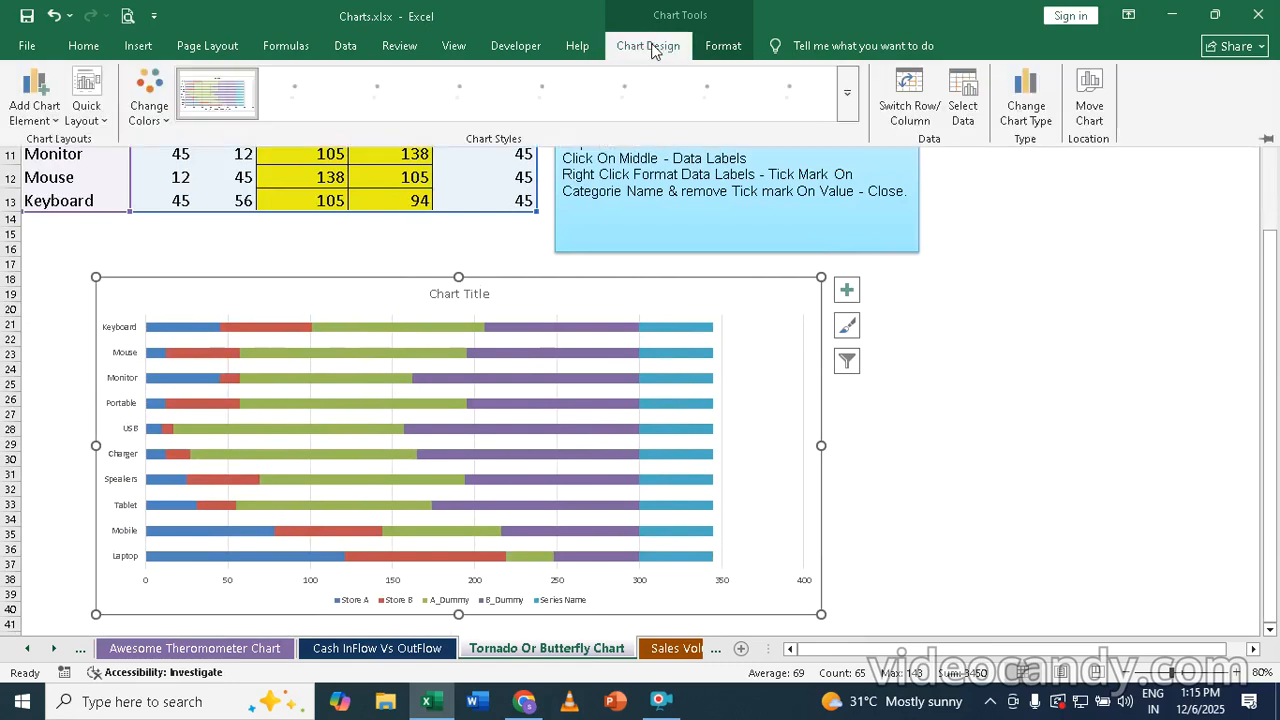
pyautogui.click(963, 105)
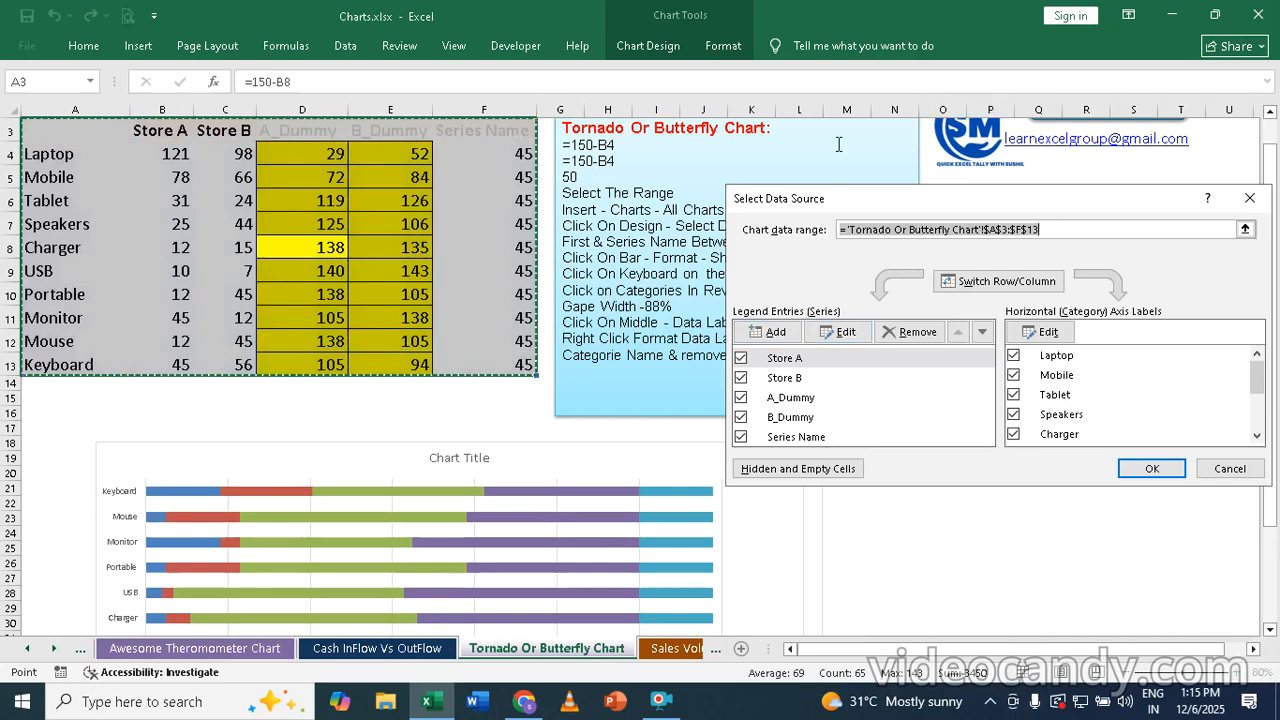
pyautogui.moveTo(860, 207); pyautogui.dragTo(845, 154)
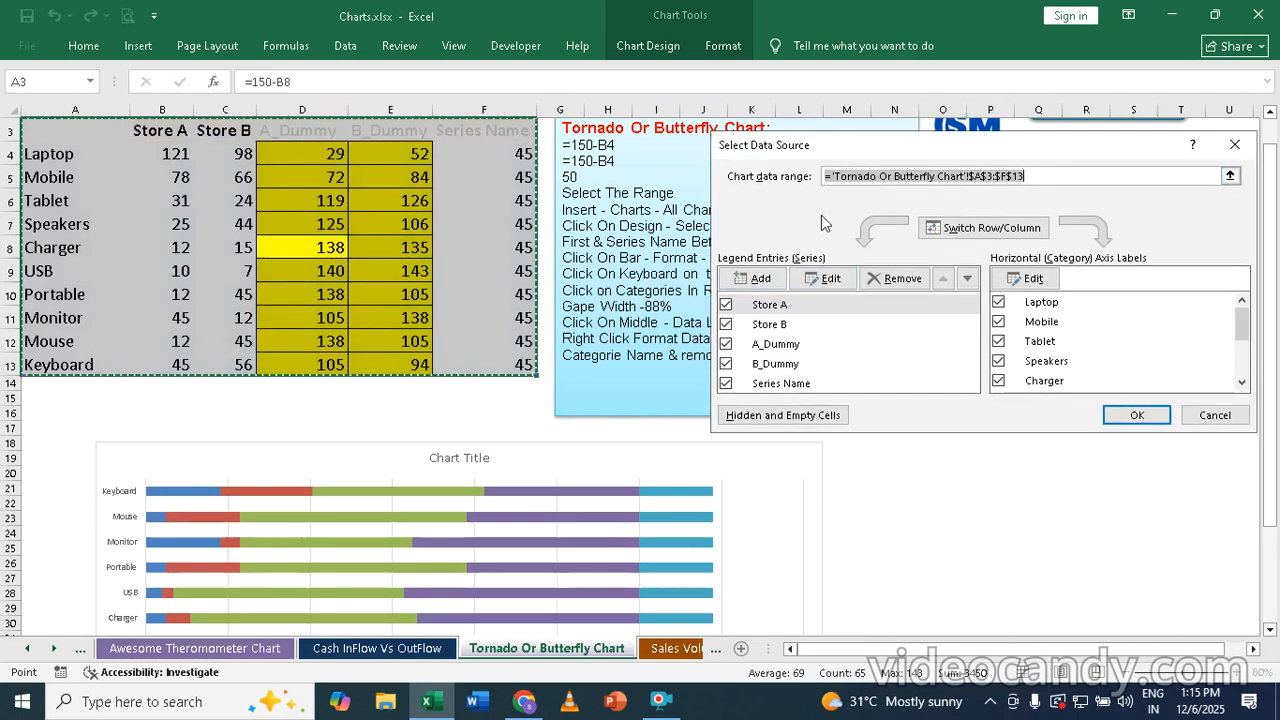
pyautogui.click(774, 346)
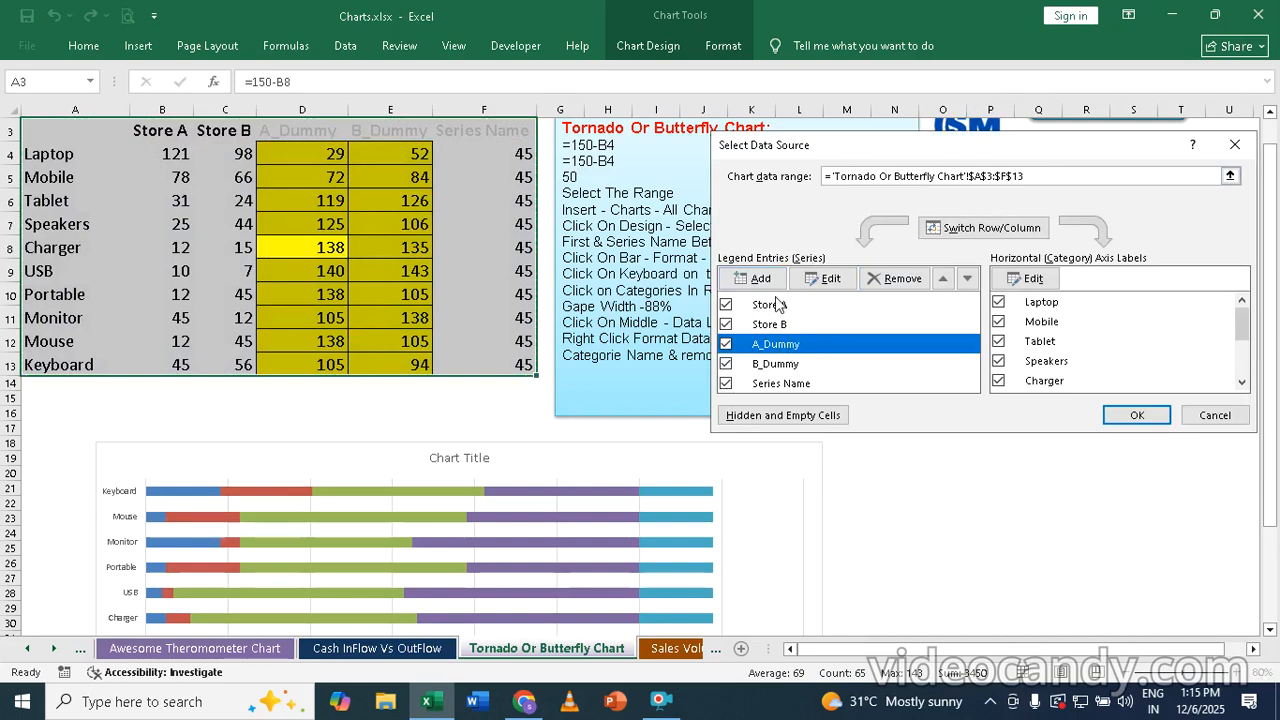
pyautogui.click(943, 280)
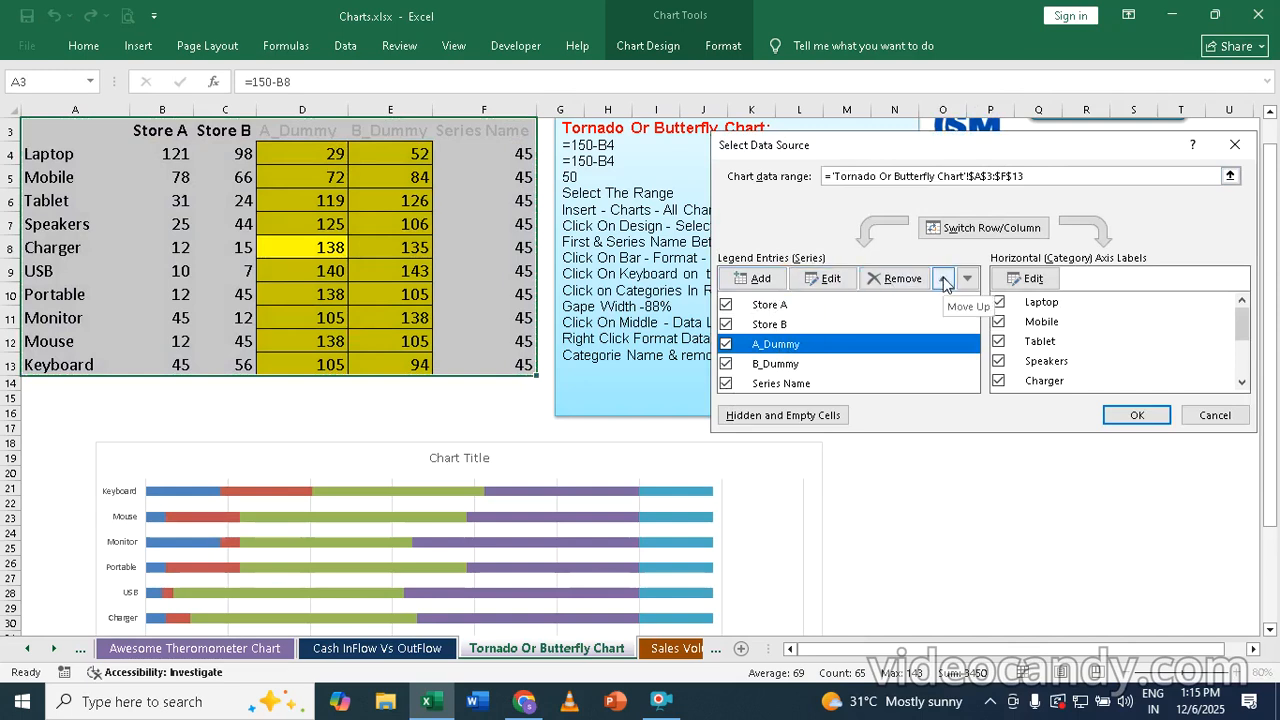
pyautogui.click(943, 280)
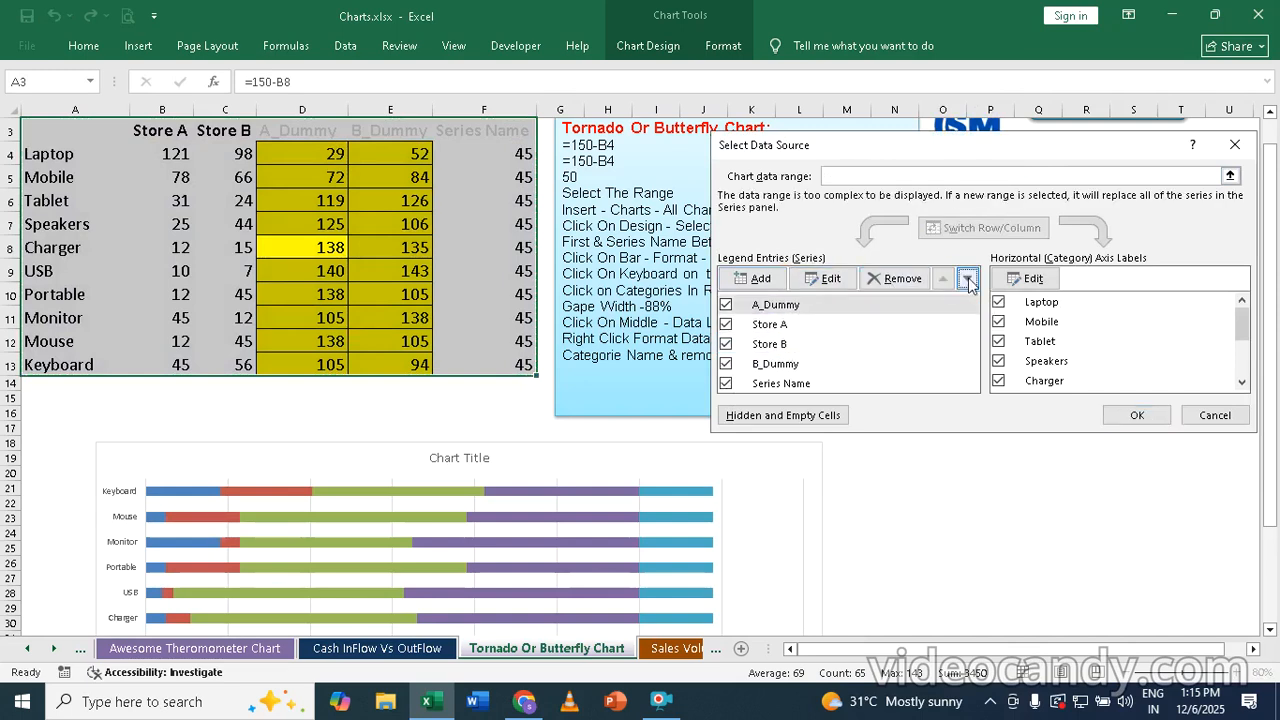
# - Move the Series Name series between Store A and Store B and apply the new series order to the chart
pyautogui.click(779, 386)
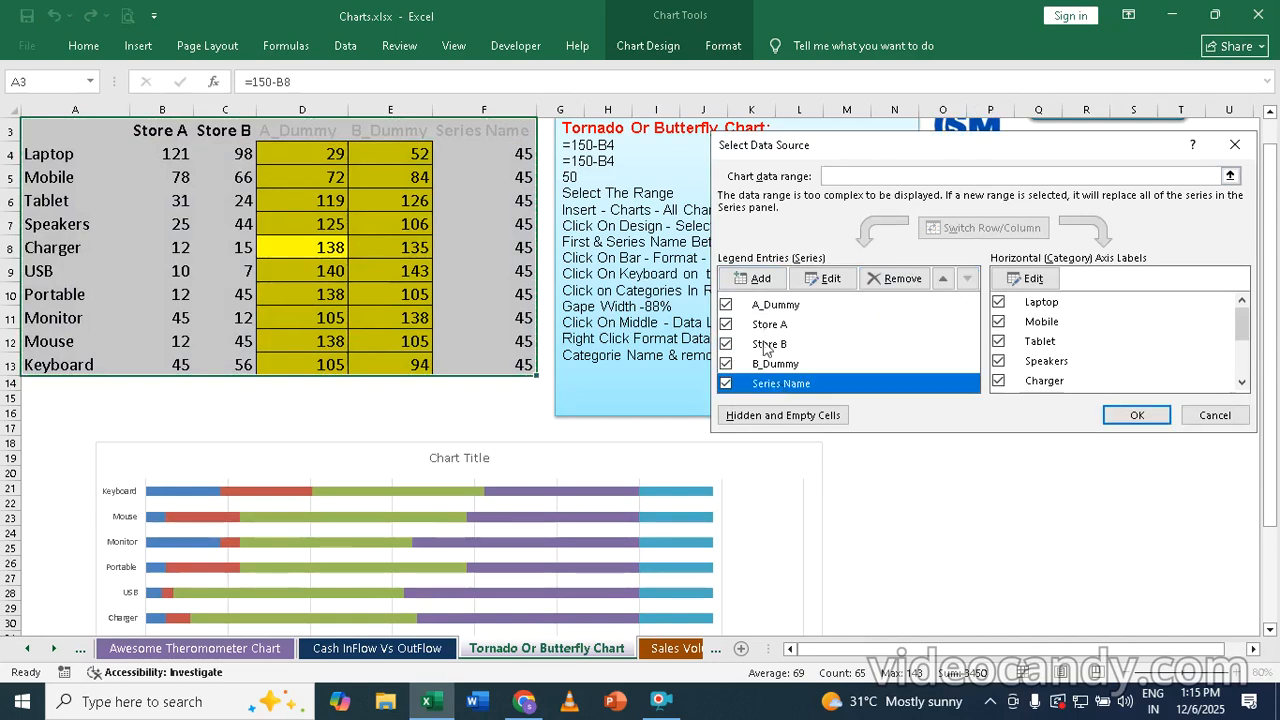
pyautogui.click(943, 280)
pyautogui.click(943, 280)
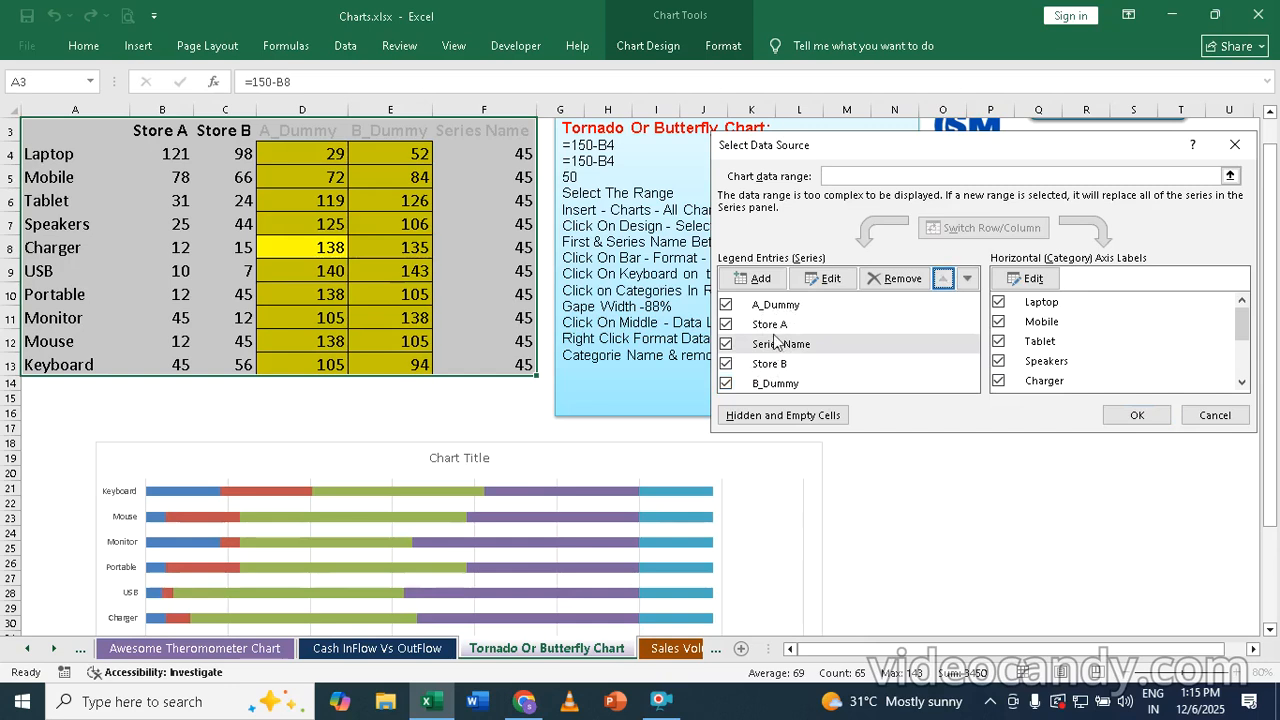
pyautogui.click(1137, 416)
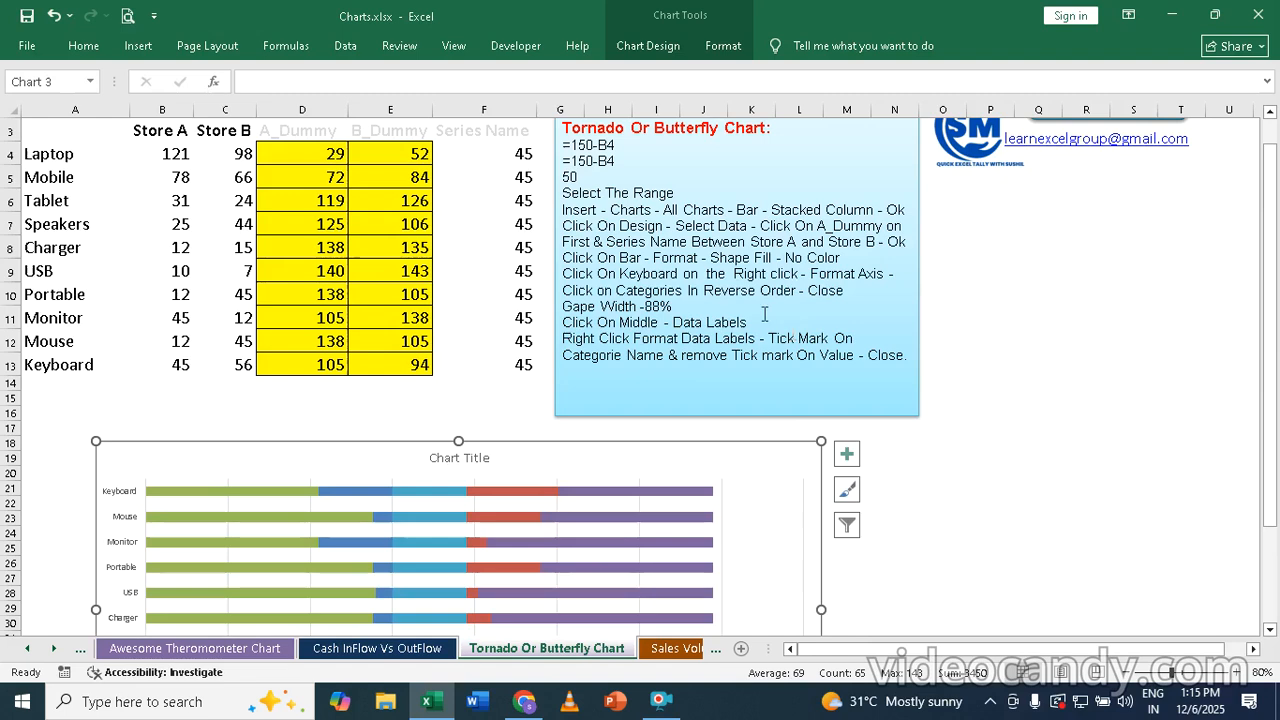
pyautogui.scroll(-3, 780, 435)
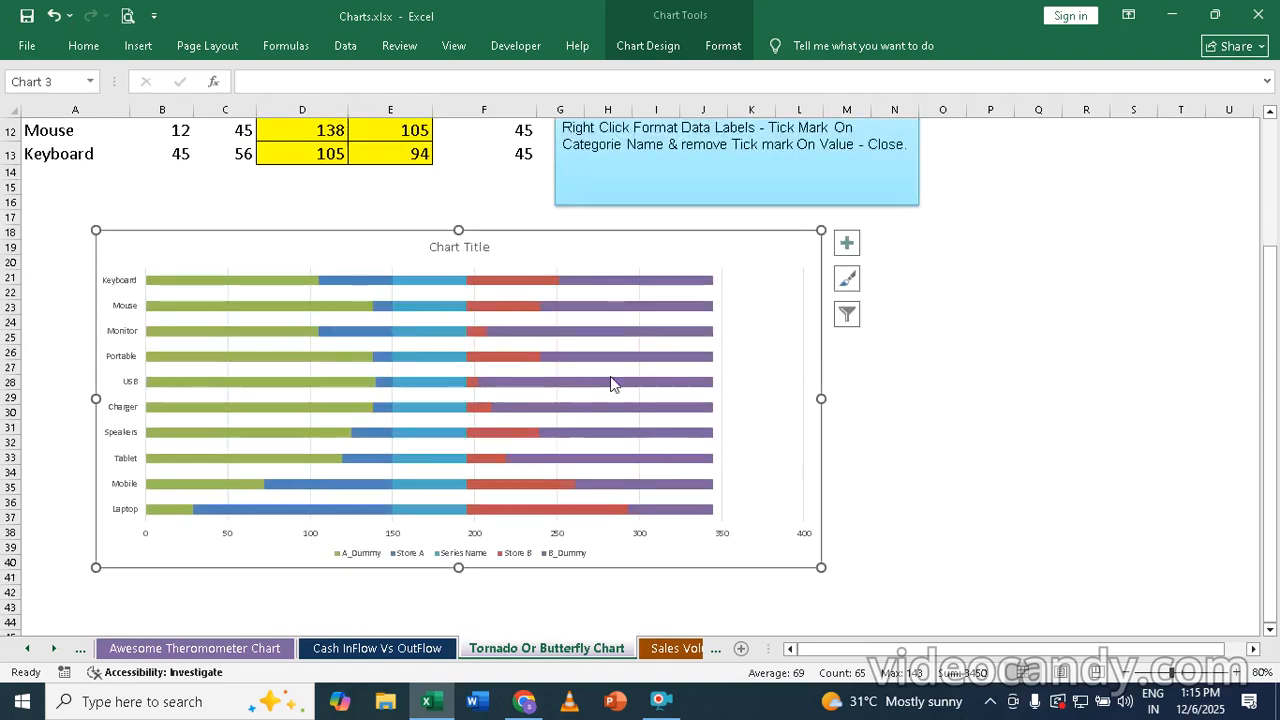
# - Remove the fill colour from the A_Dummy series bars in the stacked bar chart
pyautogui.click(170, 283)
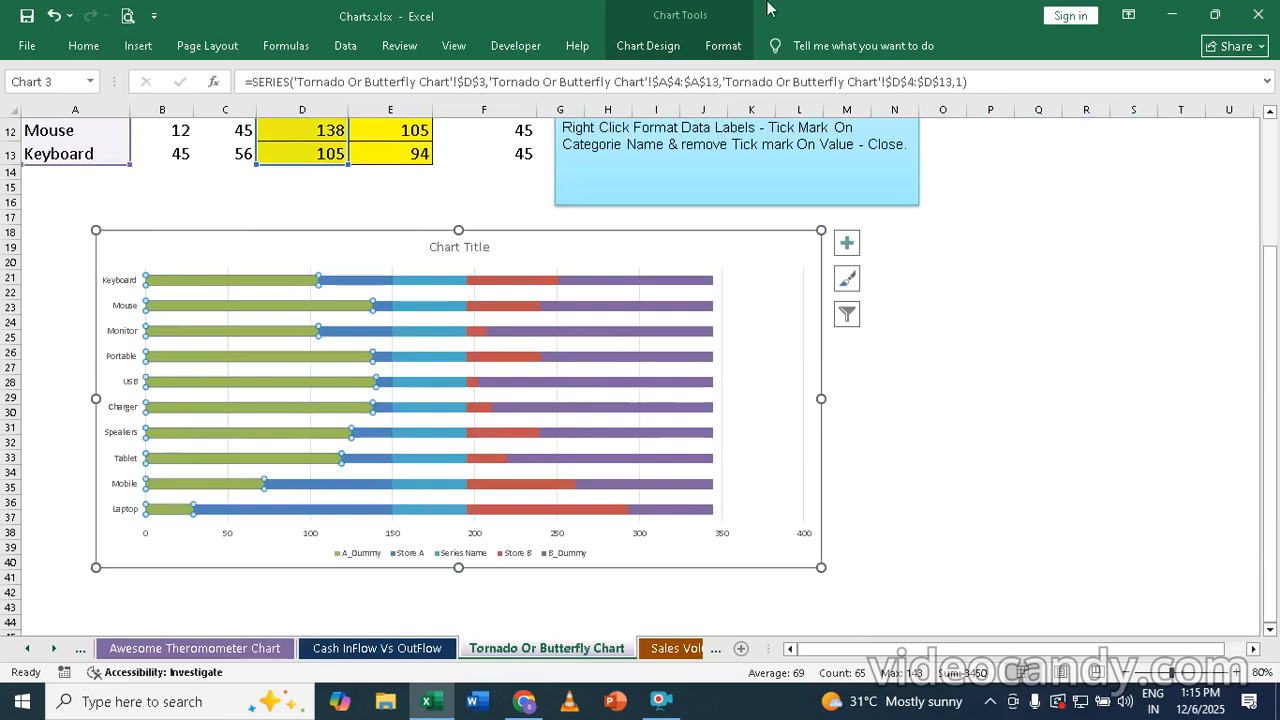
pyautogui.click(723, 46)
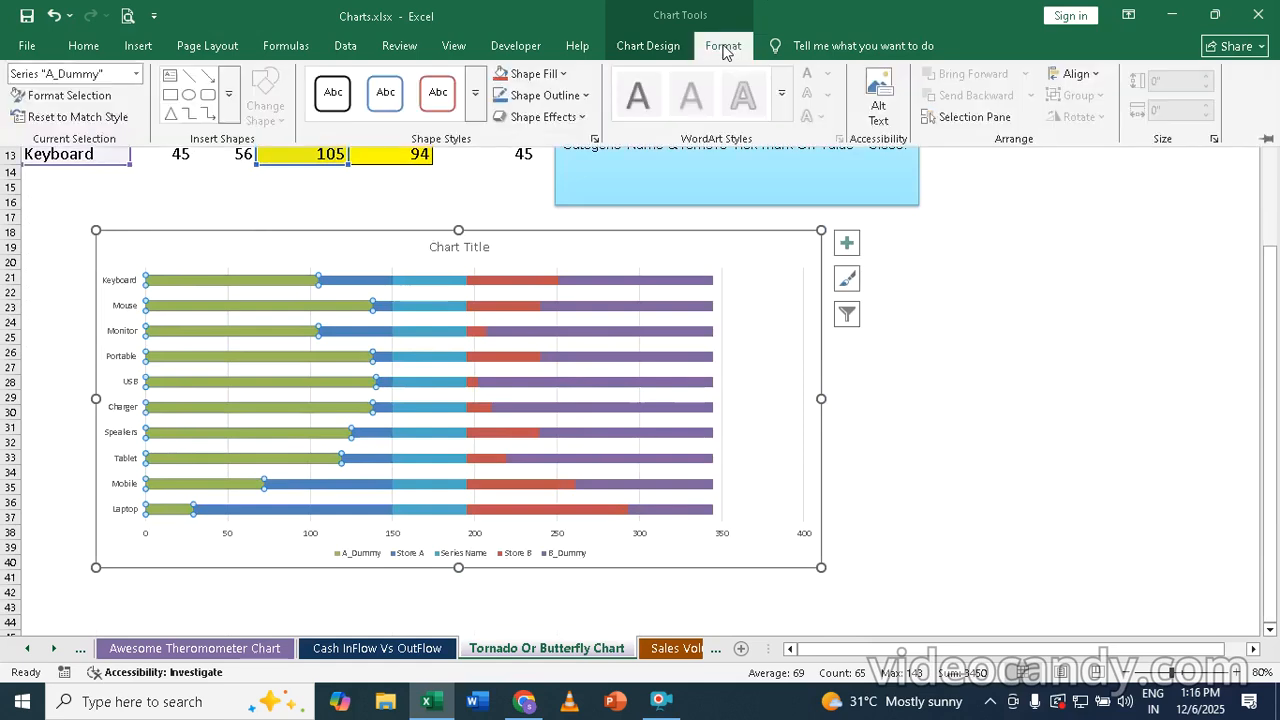
pyautogui.click(565, 75)
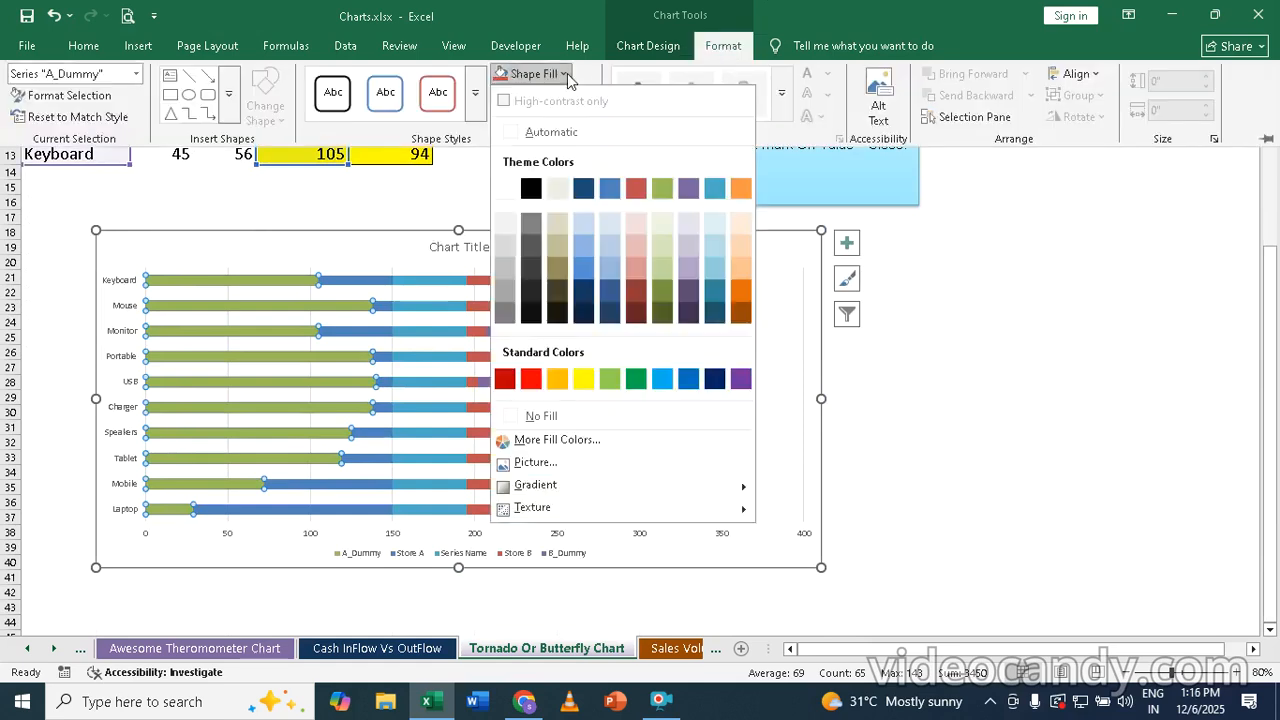
pyautogui.click(547, 423)
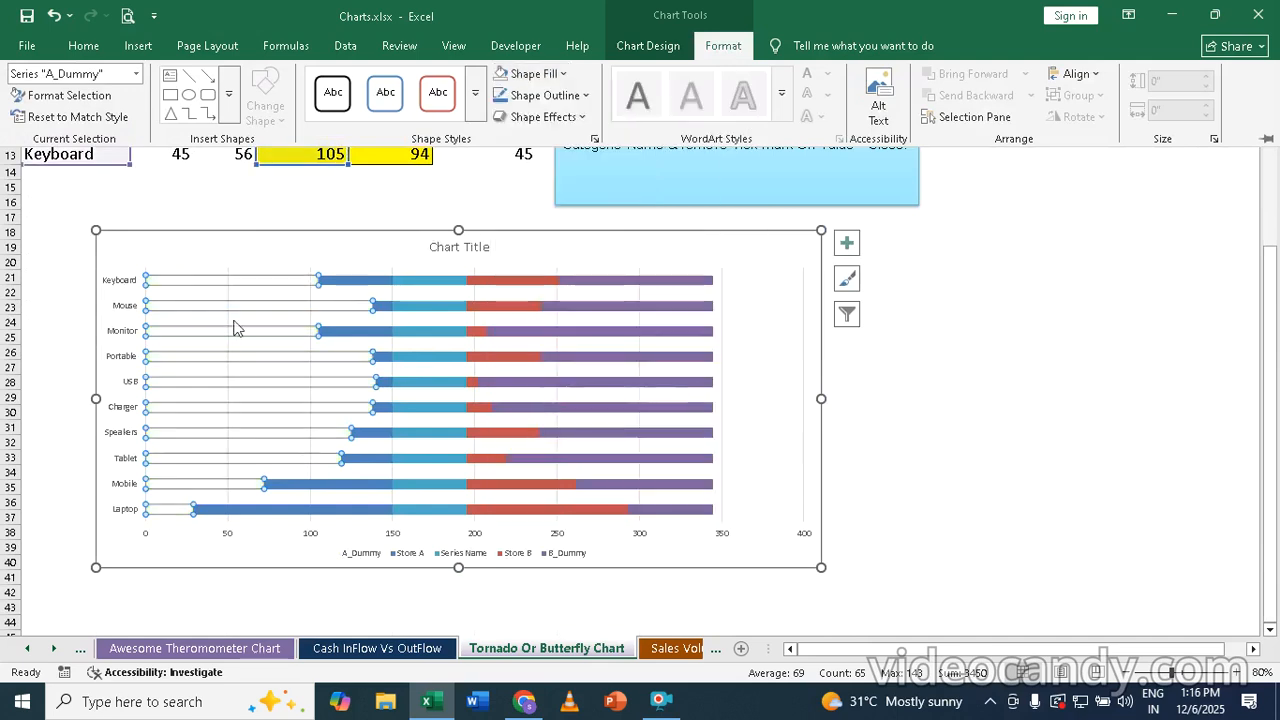
# - Set the B_Dummy series bars to No Fill
pyautogui.click(642, 285)
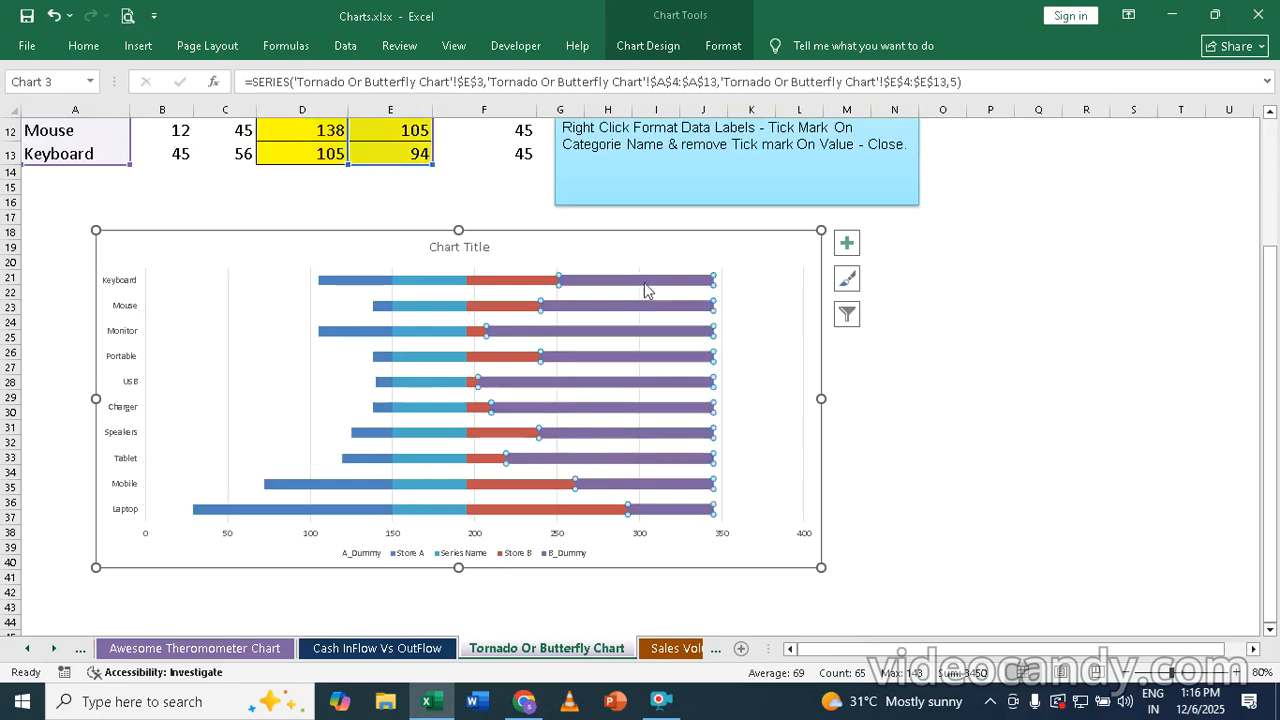
pyautogui.click(724, 47)
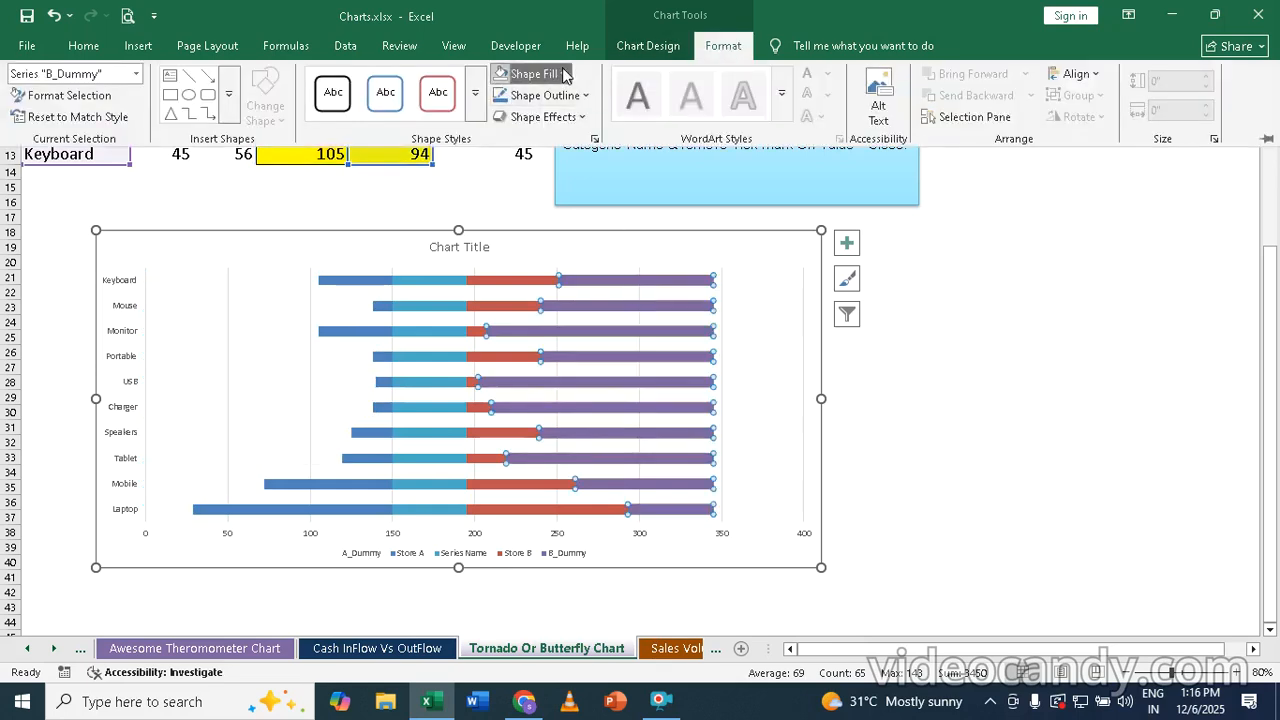
pyautogui.click(532, 75)
pyautogui.click(540, 415)
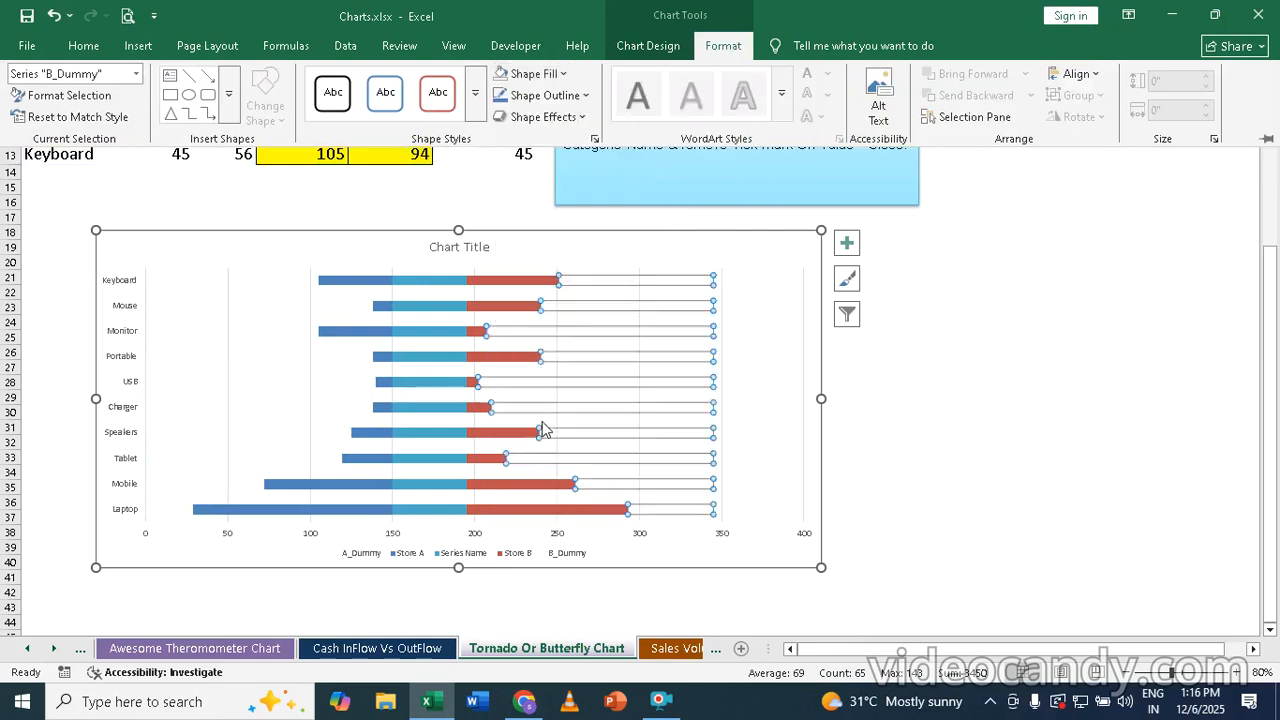
# - Set the Series Name bars between Store A and Store B to No Fill and deselect the chart
pyautogui.click(425, 287)
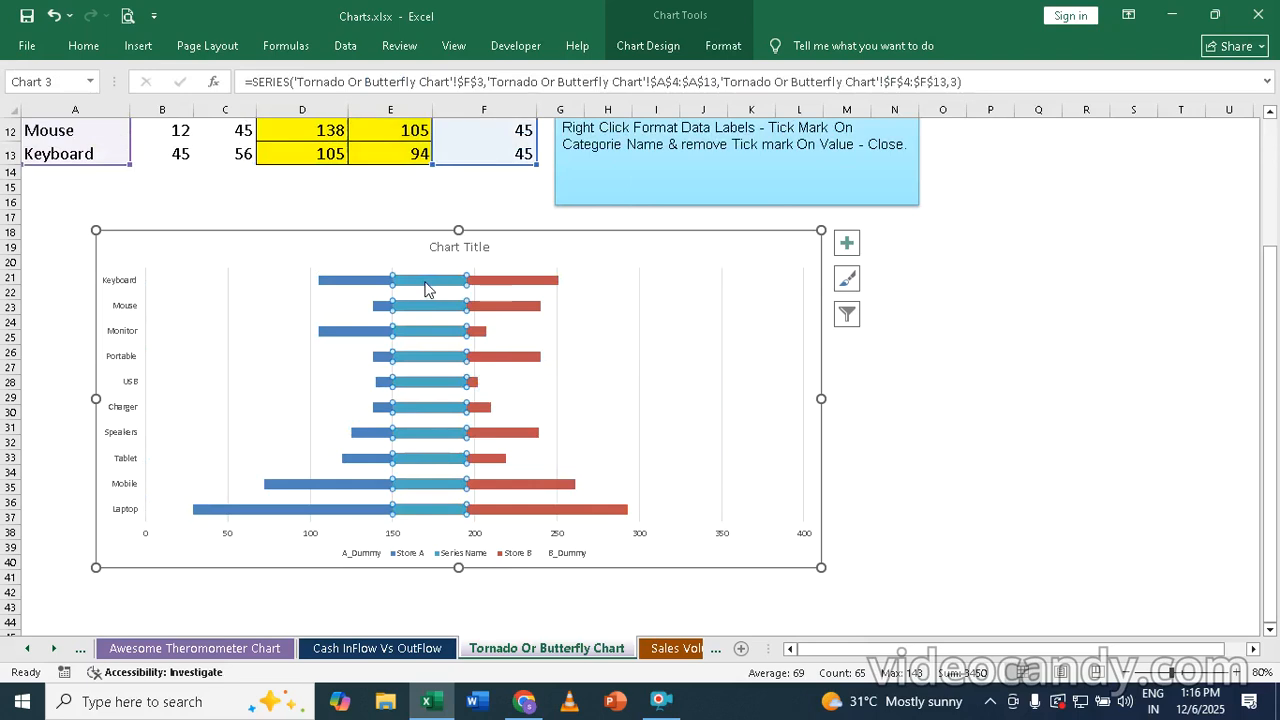
pyautogui.click(723, 46)
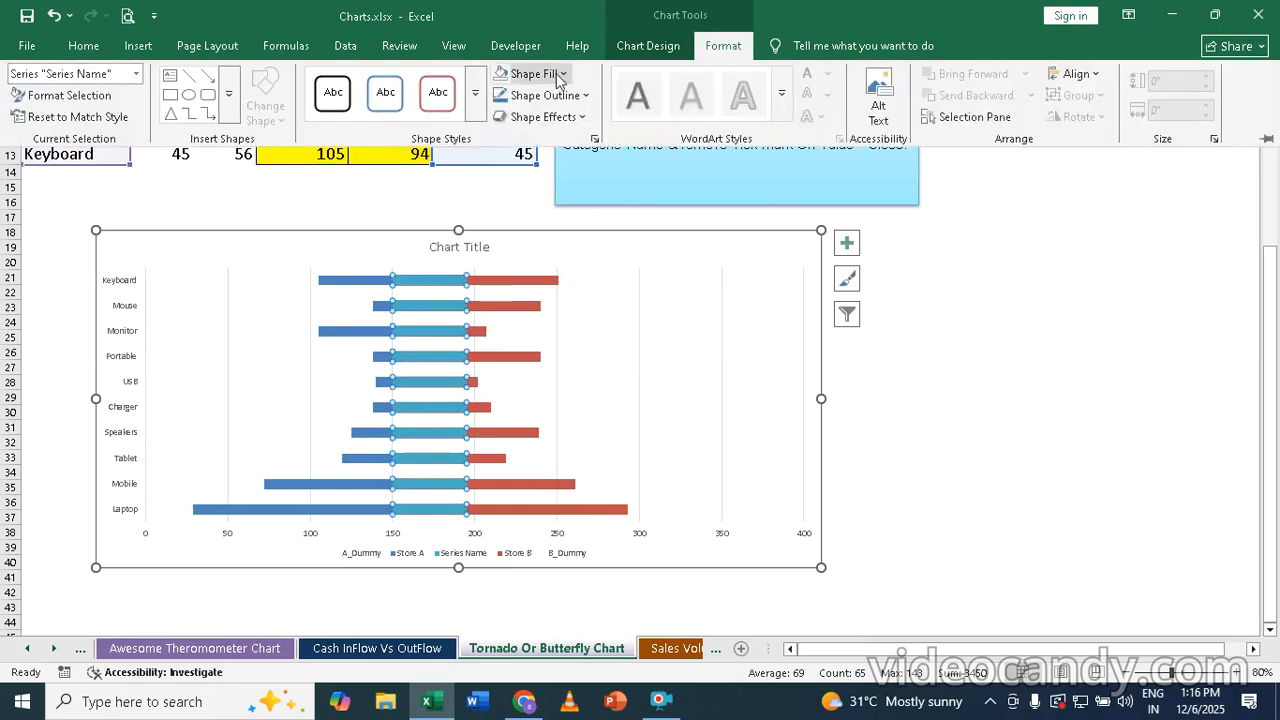
pyautogui.click(562, 74)
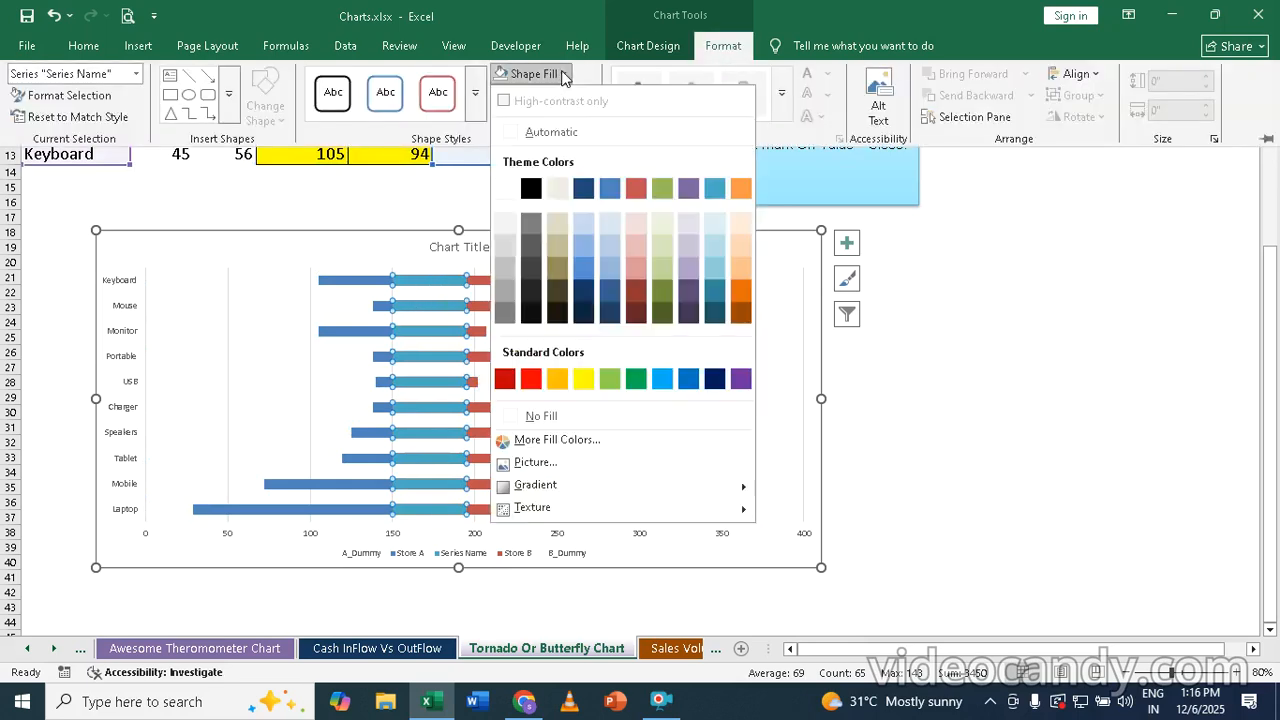
pyautogui.click(537, 413)
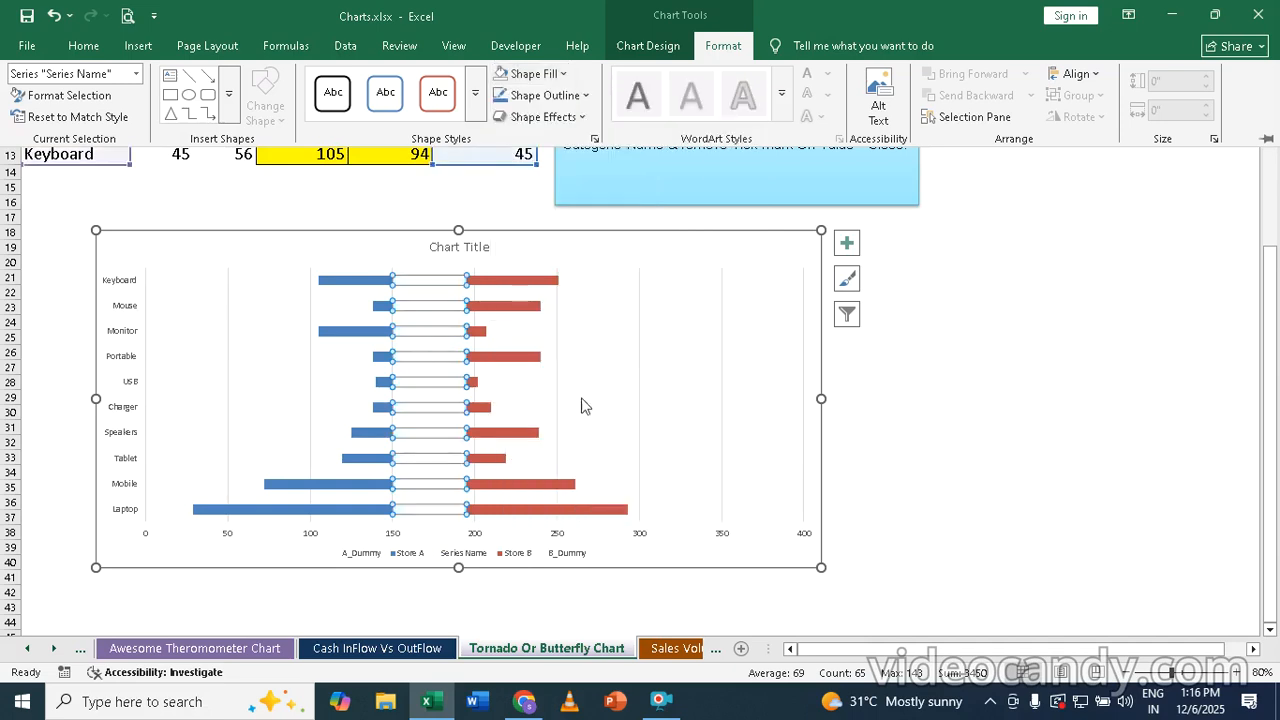
pyautogui.click(968, 388)
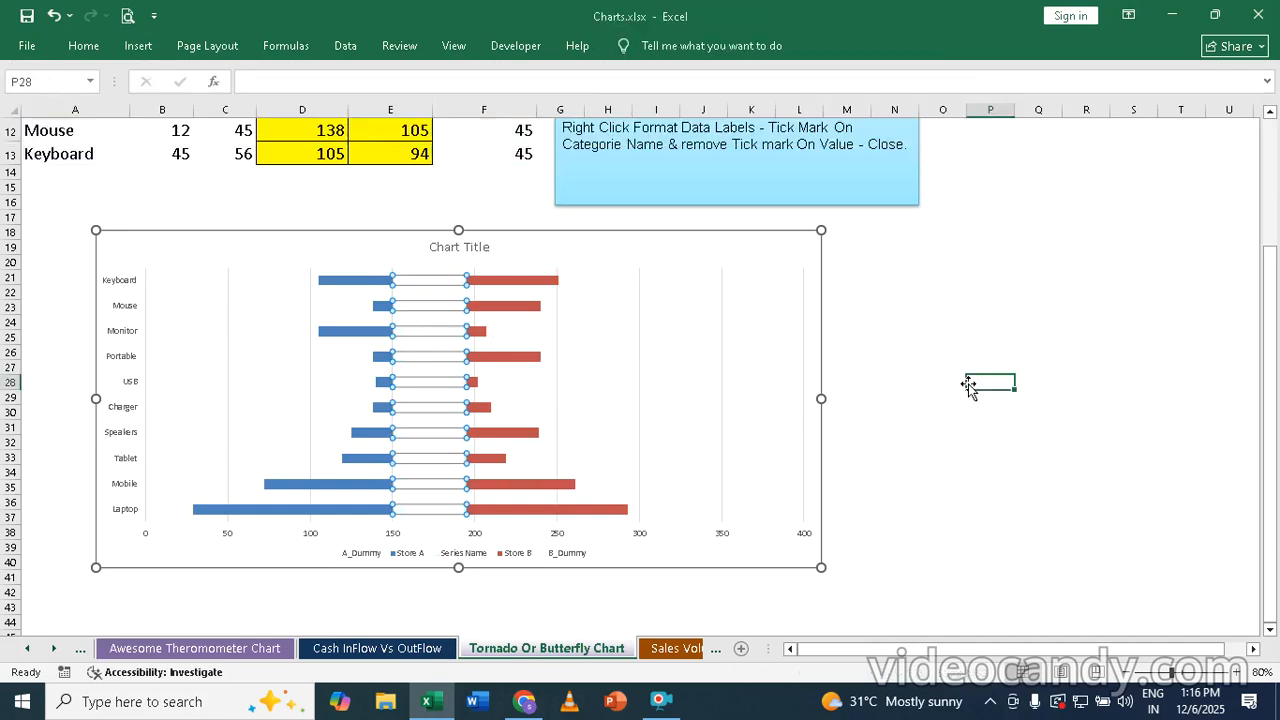
# - Put the product categories on the chart's vertical axis in reverse order and close the axis formatting
pyautogui.scroll(2, 968, 388)
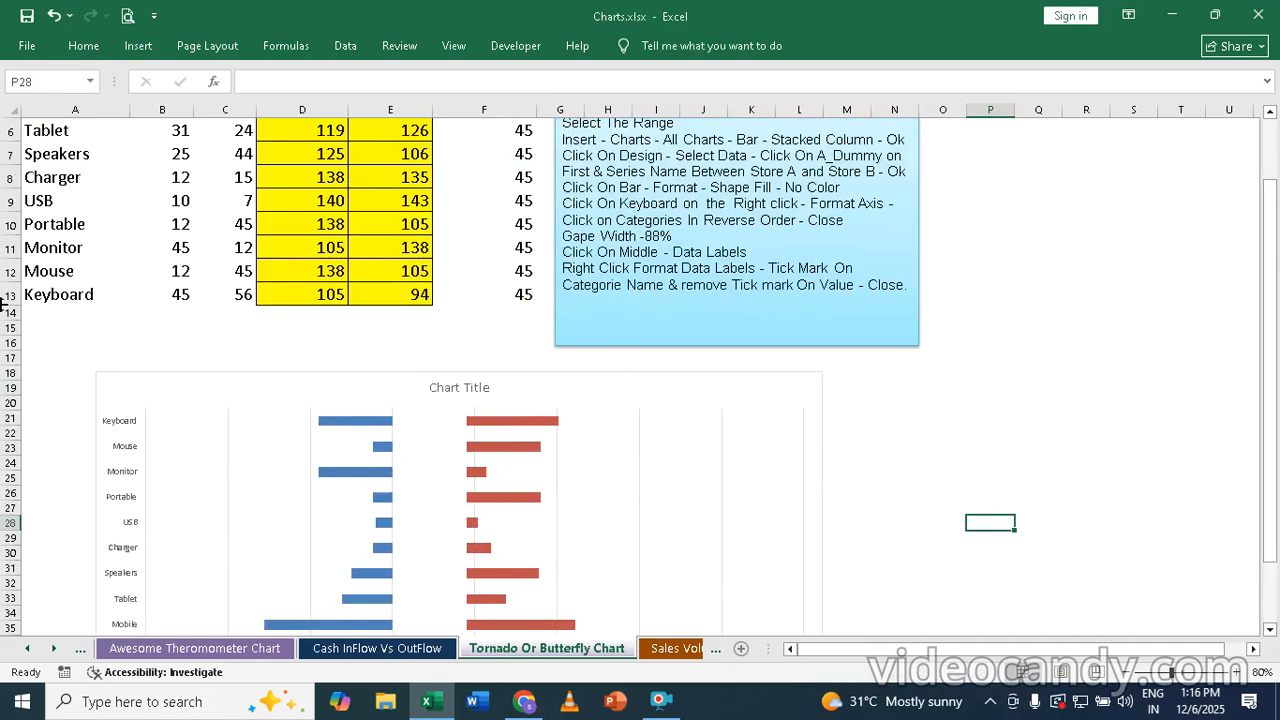
pyautogui.scroll(2, 75, 290)
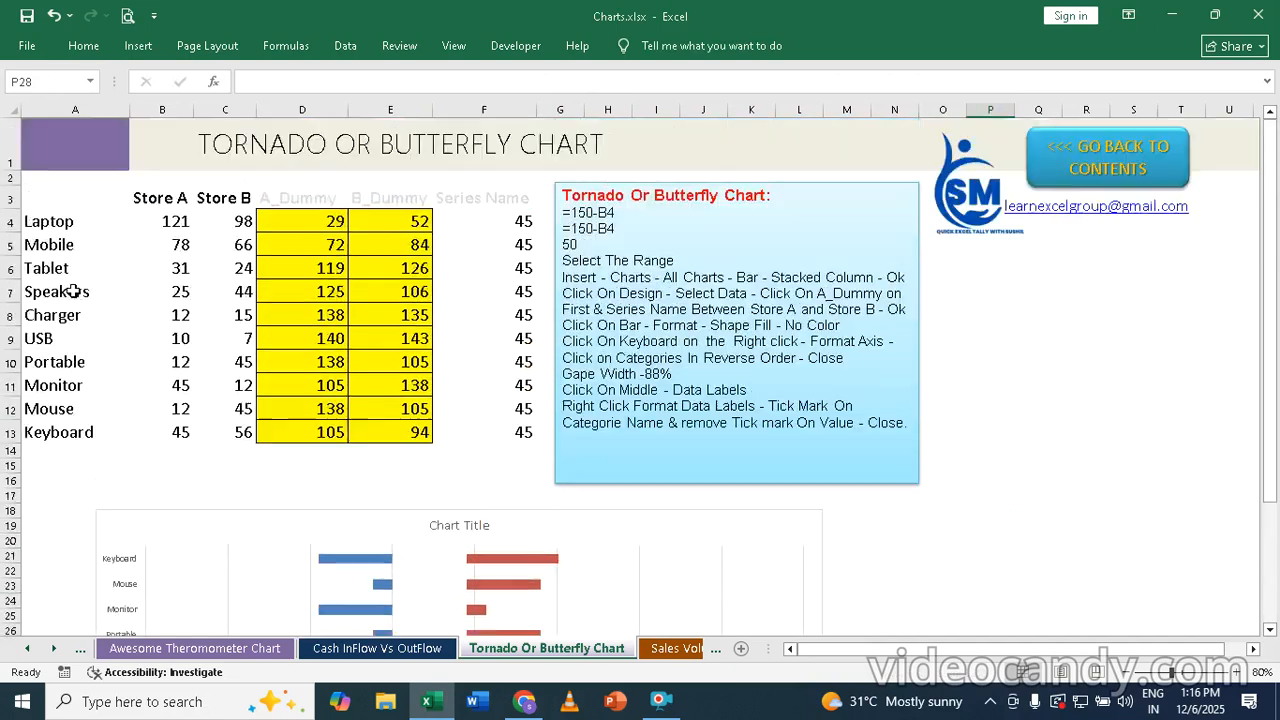
pyautogui.scroll(-3, 69, 262)
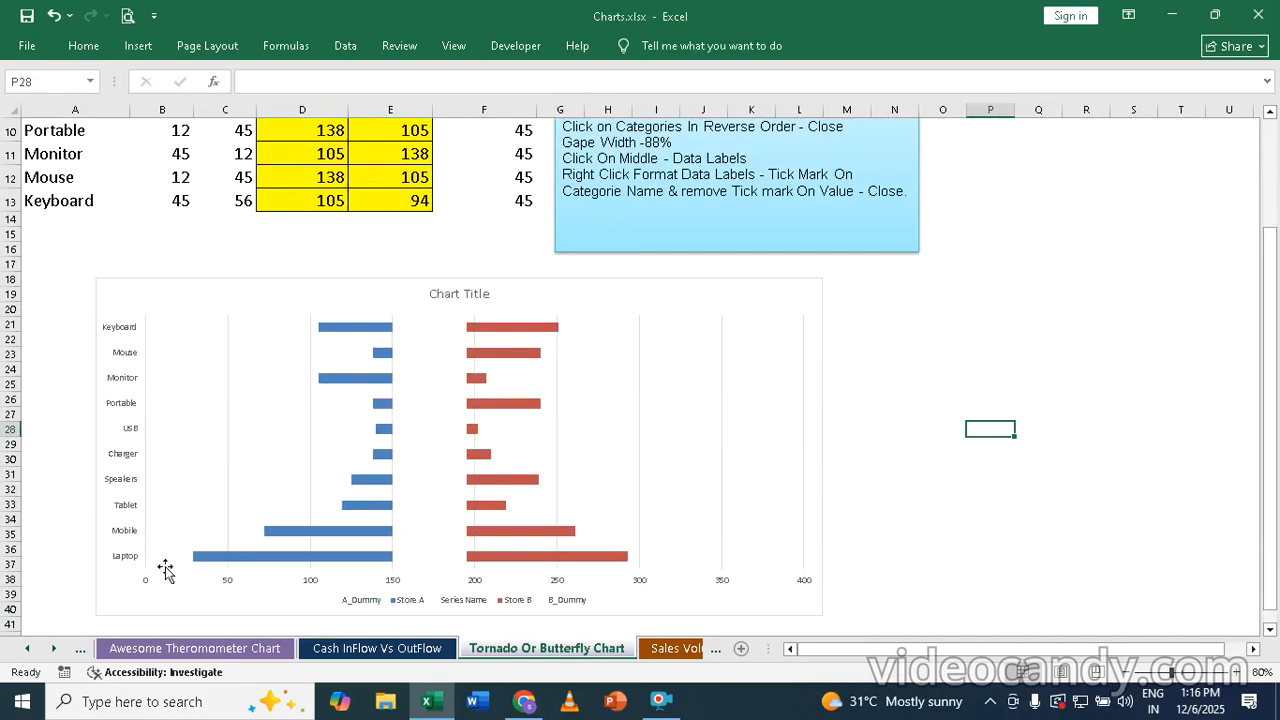
pyautogui.click(125, 332)
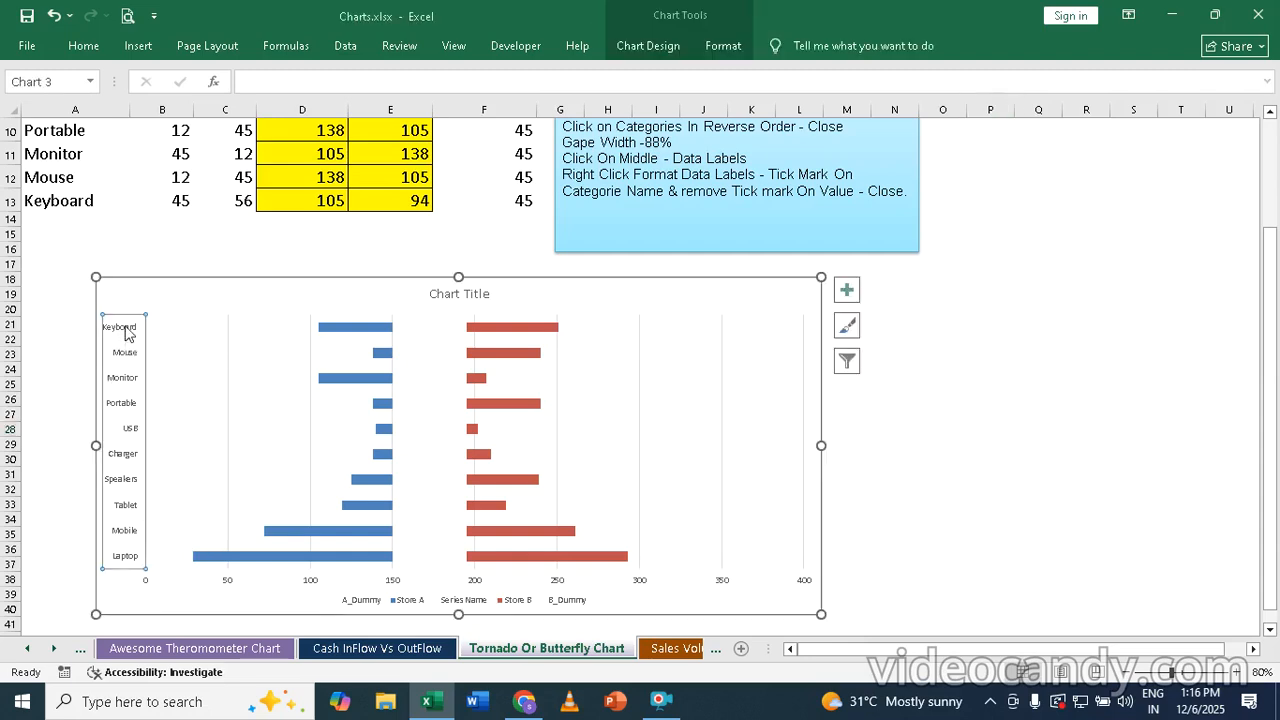
pyautogui.rightClick(125, 332)
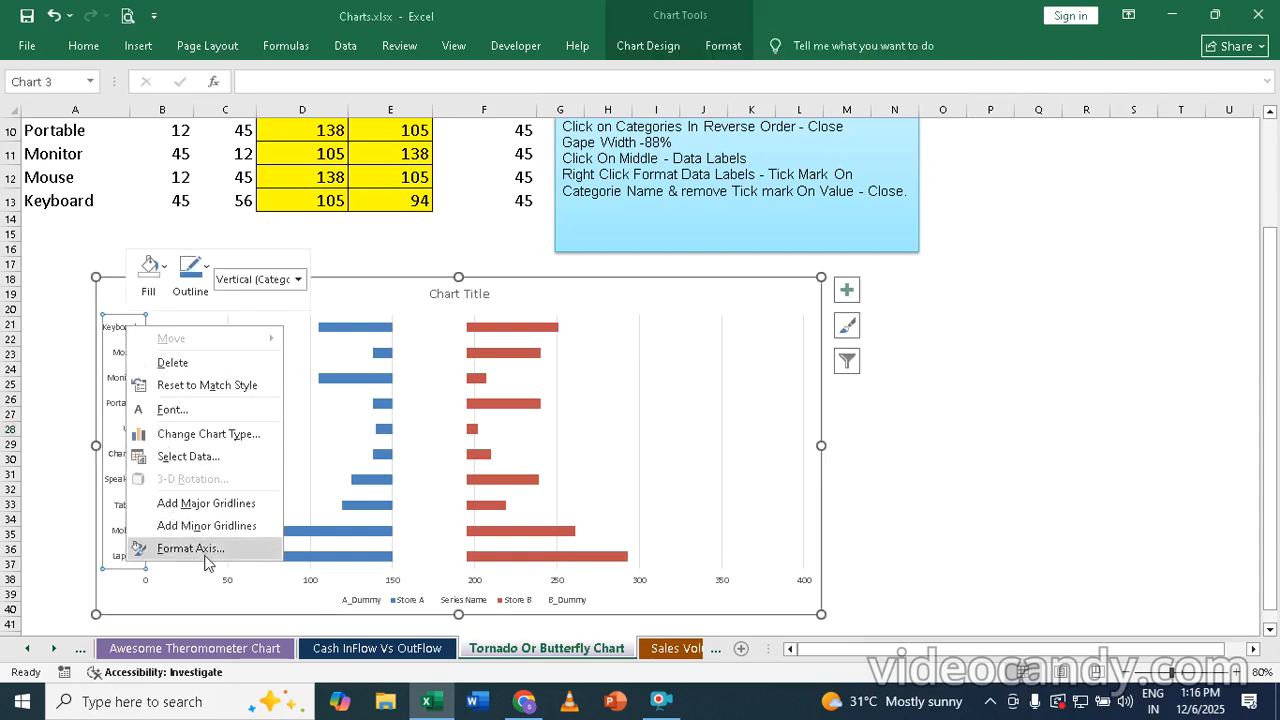
pyautogui.click(209, 548)
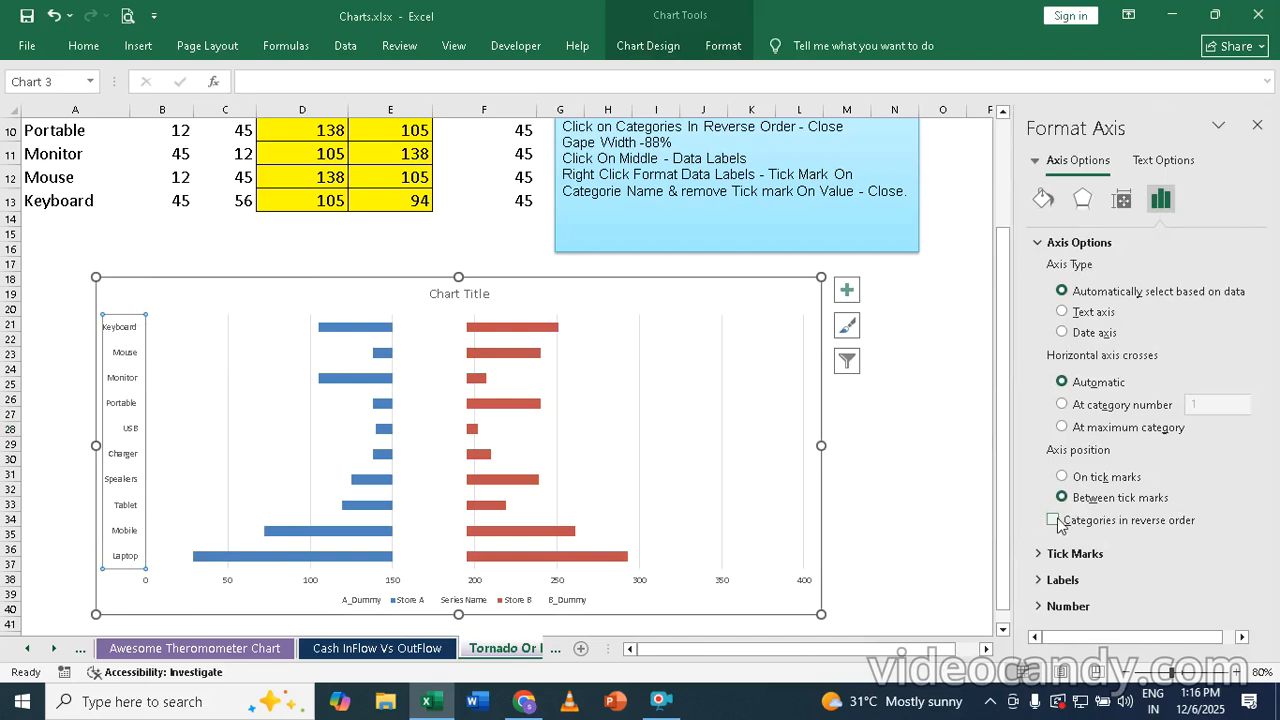
pyautogui.click(1257, 125)
pyautogui.click(966, 367)
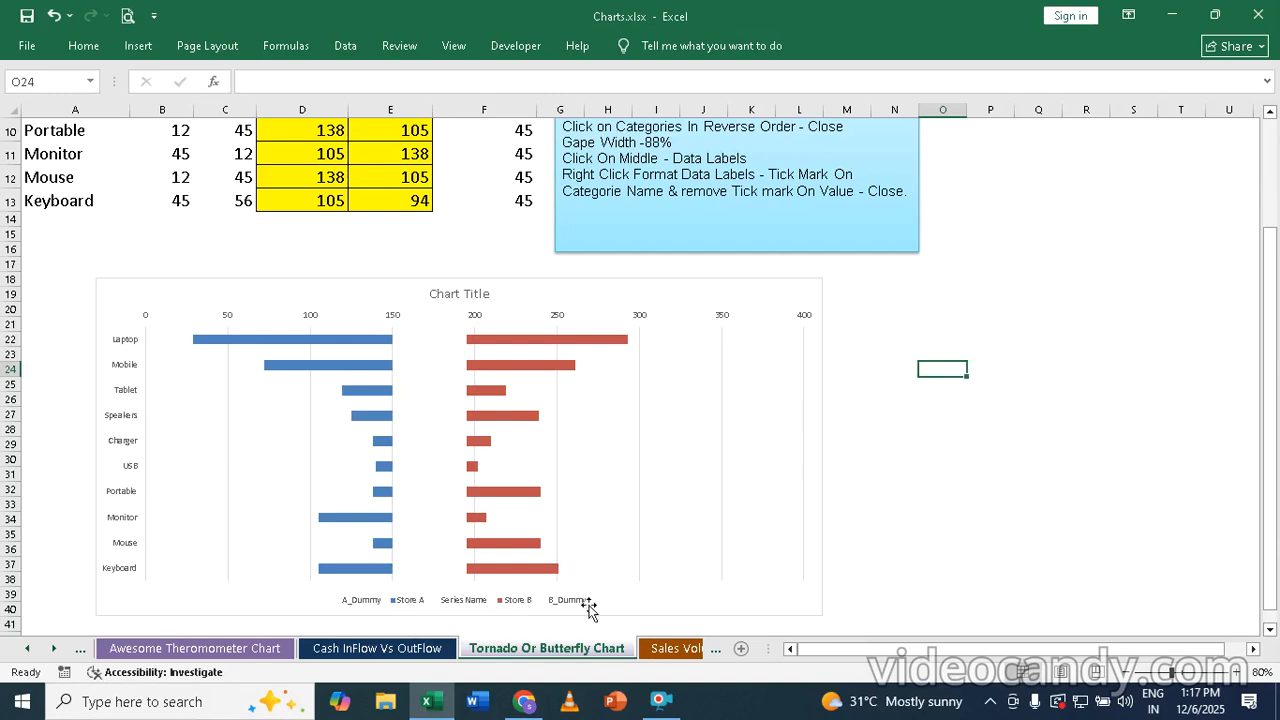
# - Delete the A_Dummy, Series Name and B_Dummy entries from the chart legend
pyautogui.click(369, 606)
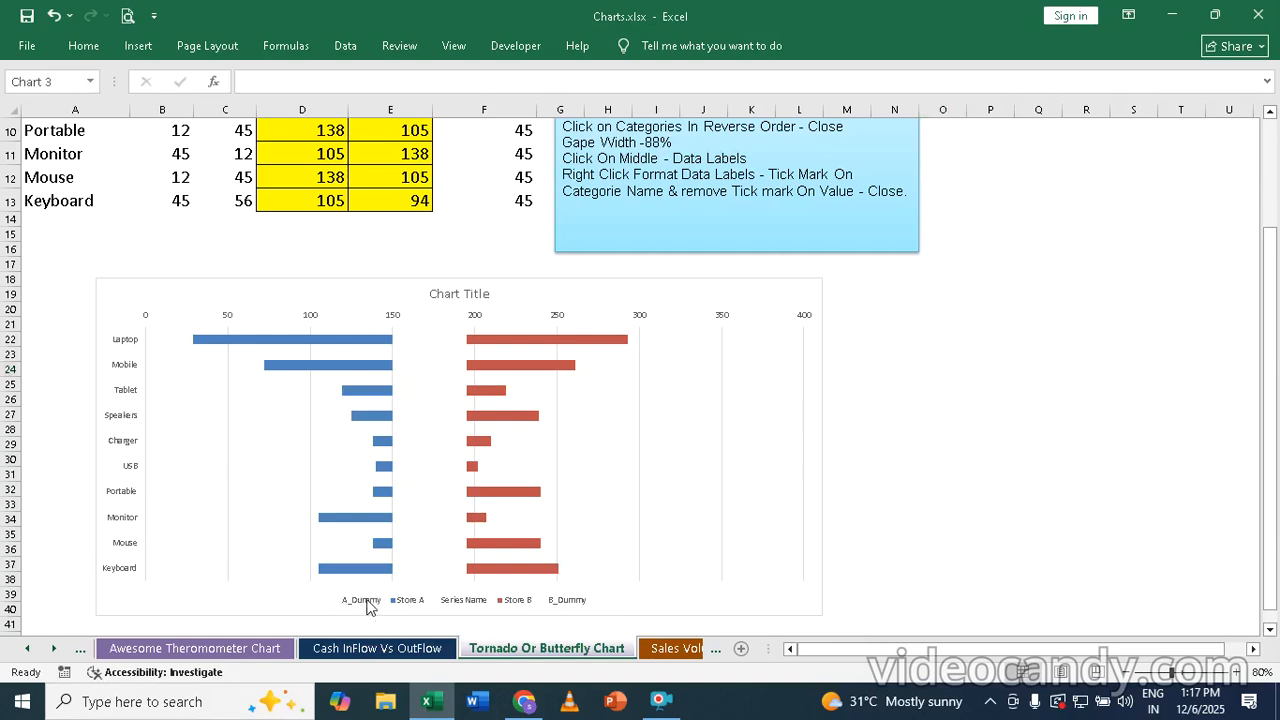
pyautogui.click(369, 606)
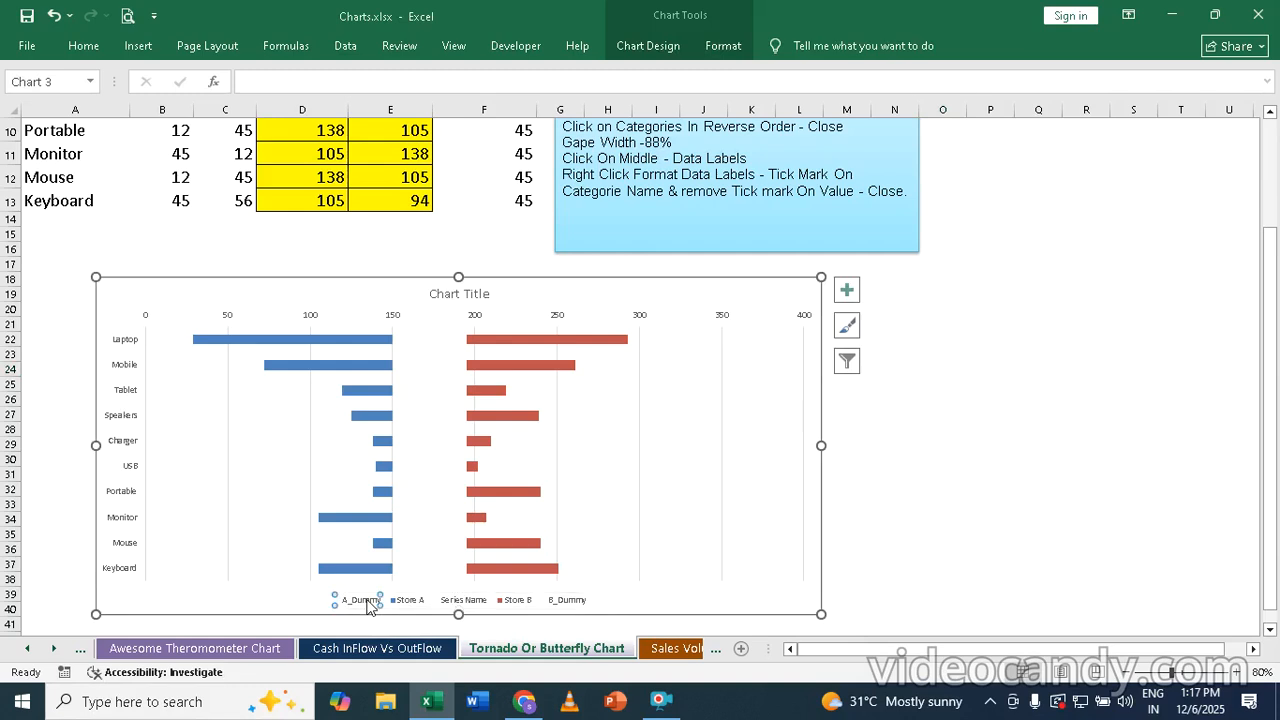
pyautogui.press('Delete')
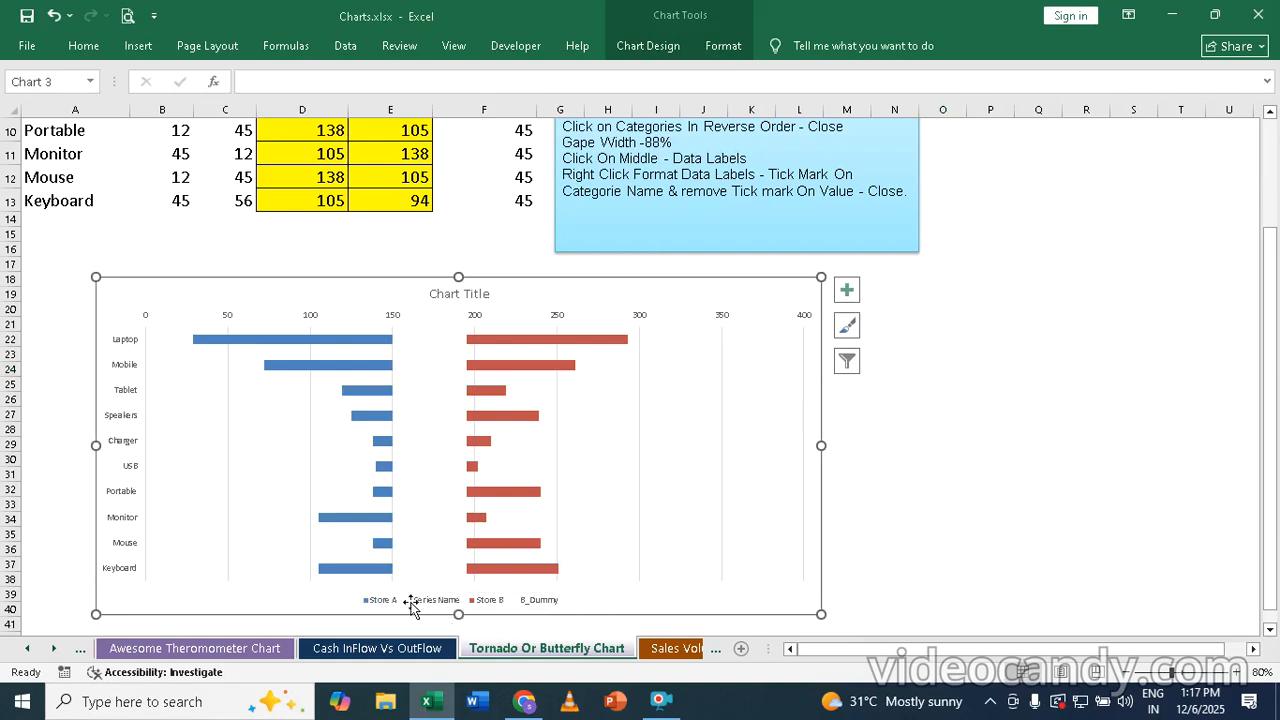
pyautogui.click(443, 604)
pyautogui.click(444, 605)
pyautogui.press('Delete')
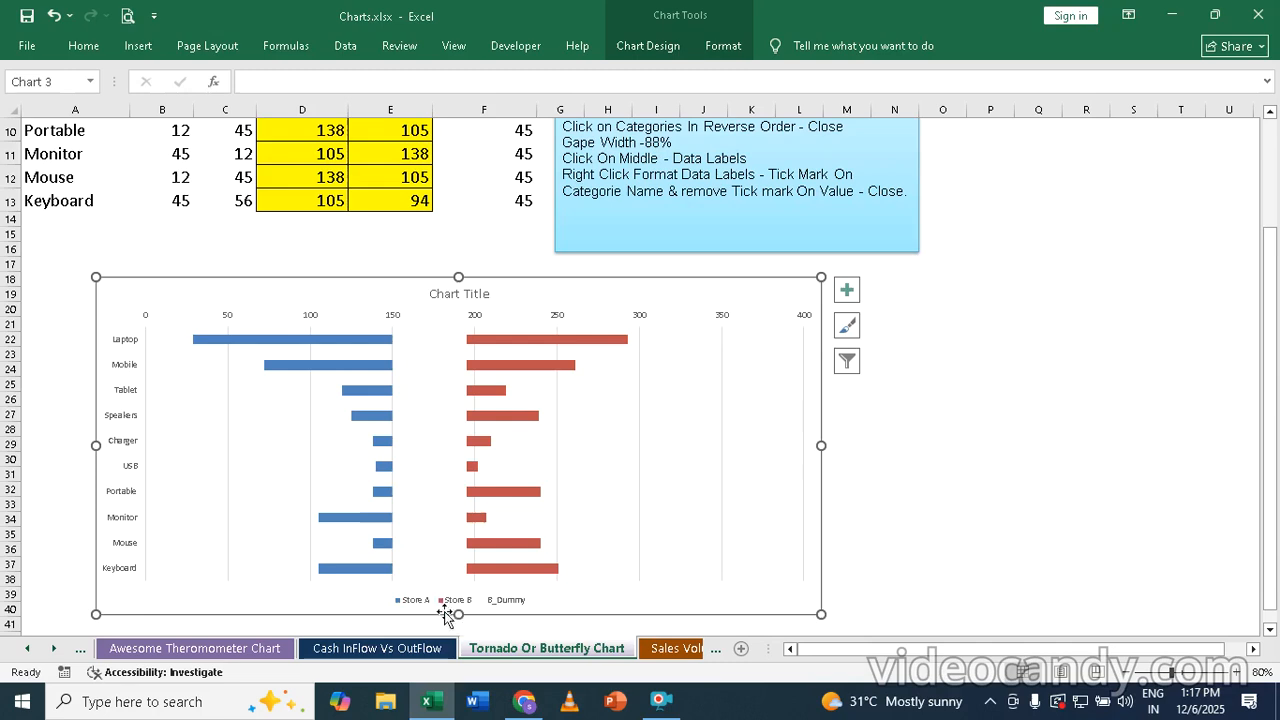
pyautogui.click(519, 603)
pyautogui.click(519, 603)
pyautogui.press('Delete')
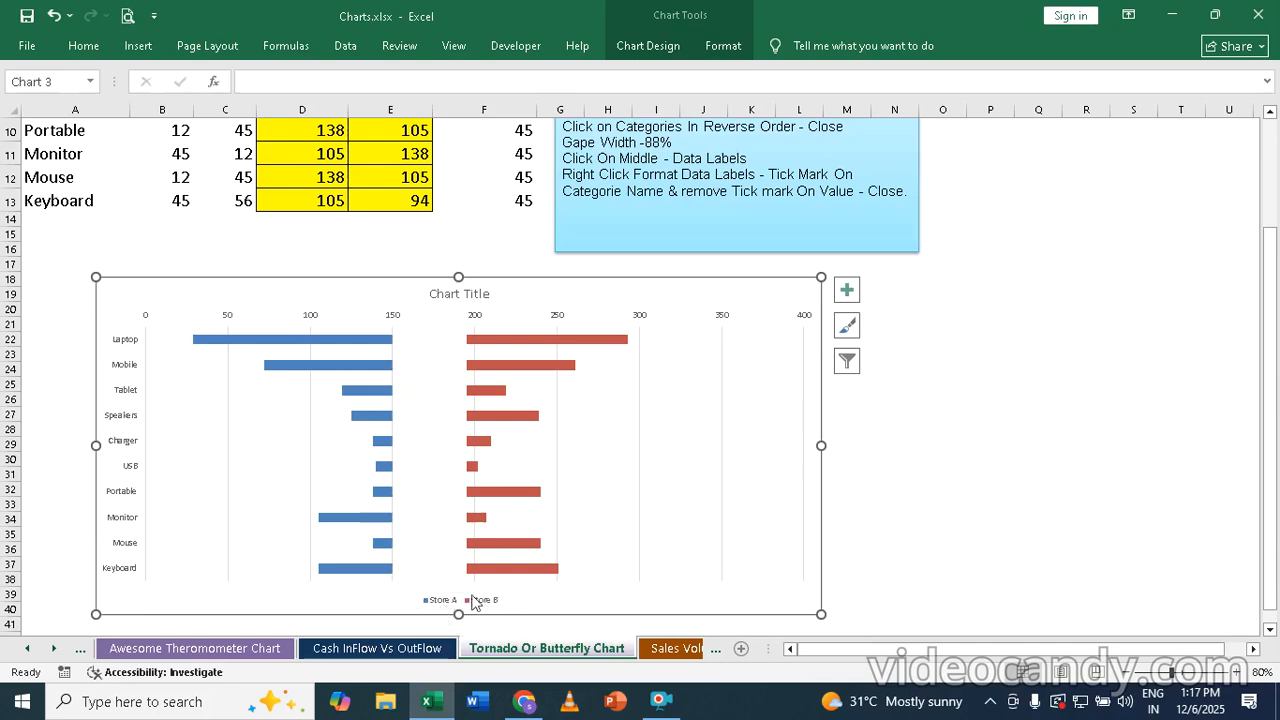
# - Enlarge the font of the Store A and Store B legend to size 20
pyautogui.click(437, 603)
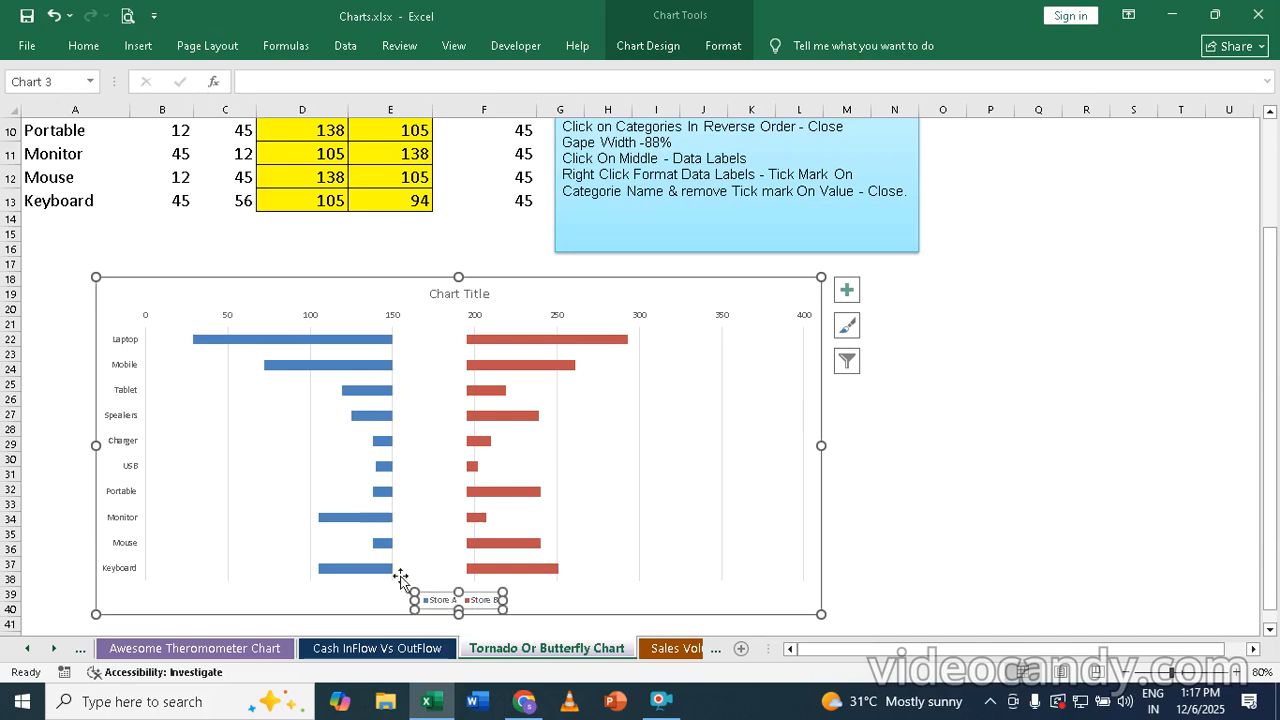
pyautogui.click(83, 48)
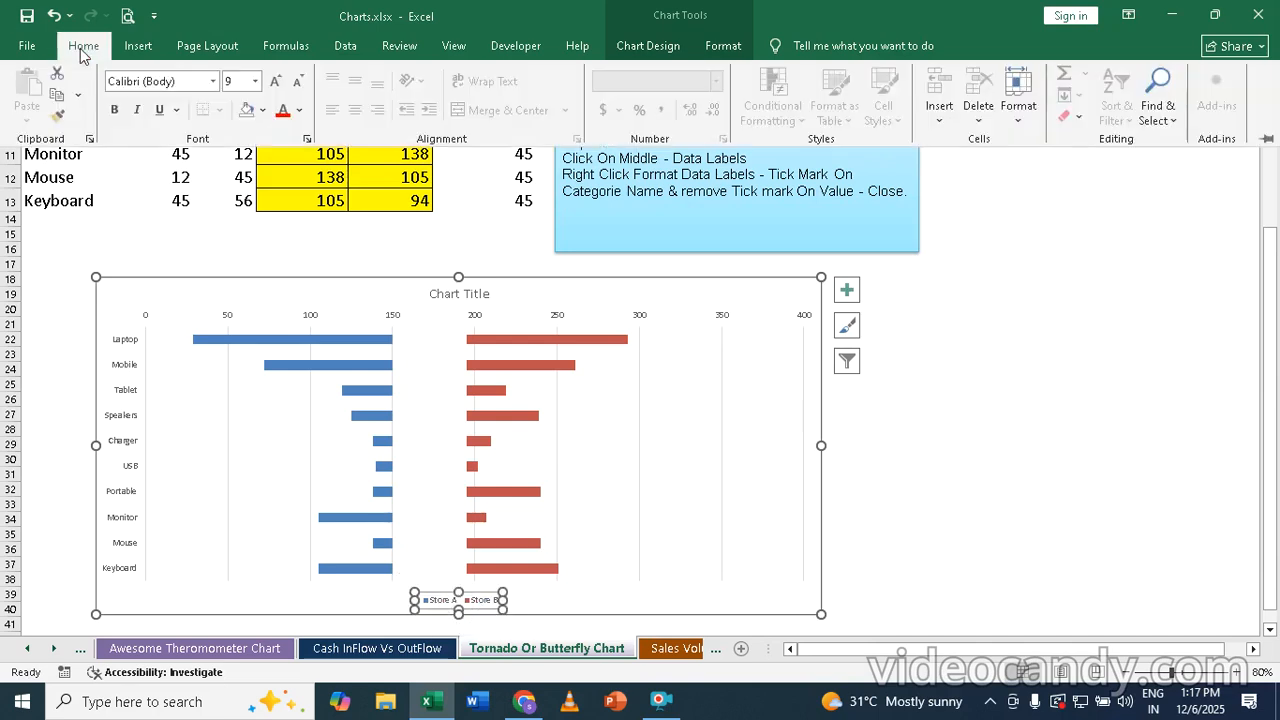
pyautogui.click(275, 80)
pyautogui.click(275, 80)
pyautogui.click(275, 80)
pyautogui.click(275, 80)
pyautogui.click(275, 80)
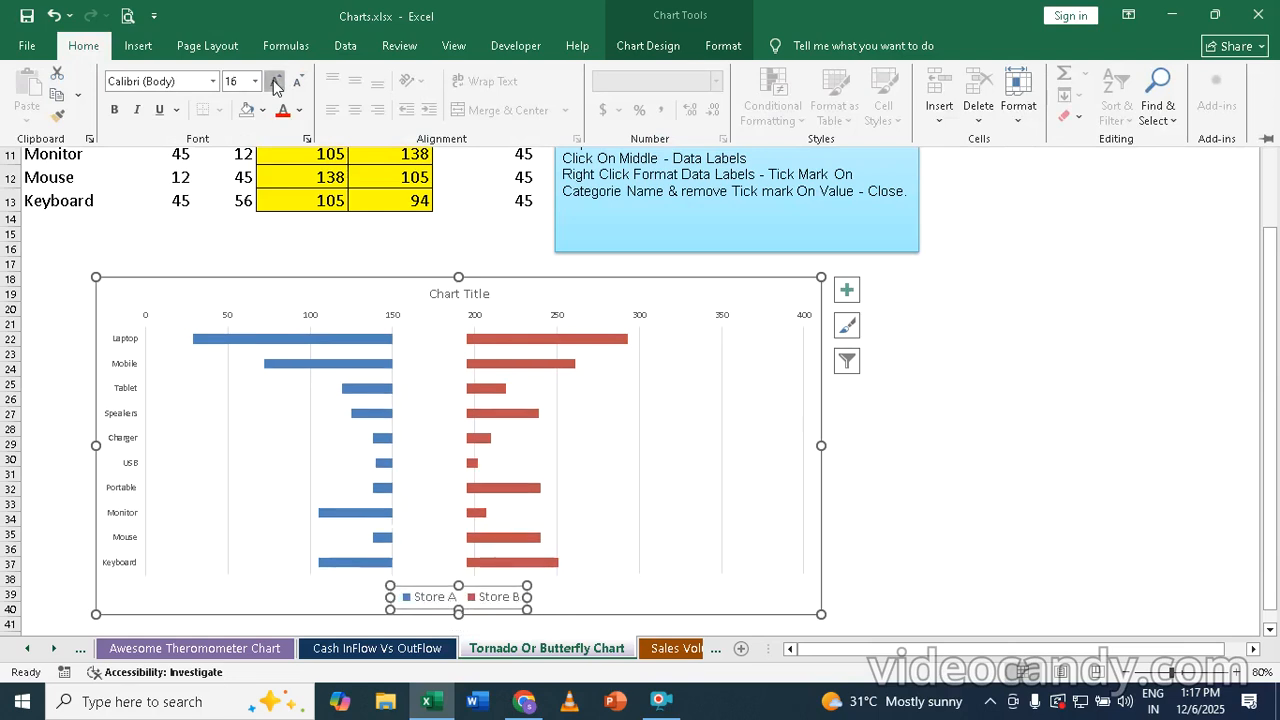
pyautogui.click(275, 80)
pyautogui.click(275, 80)
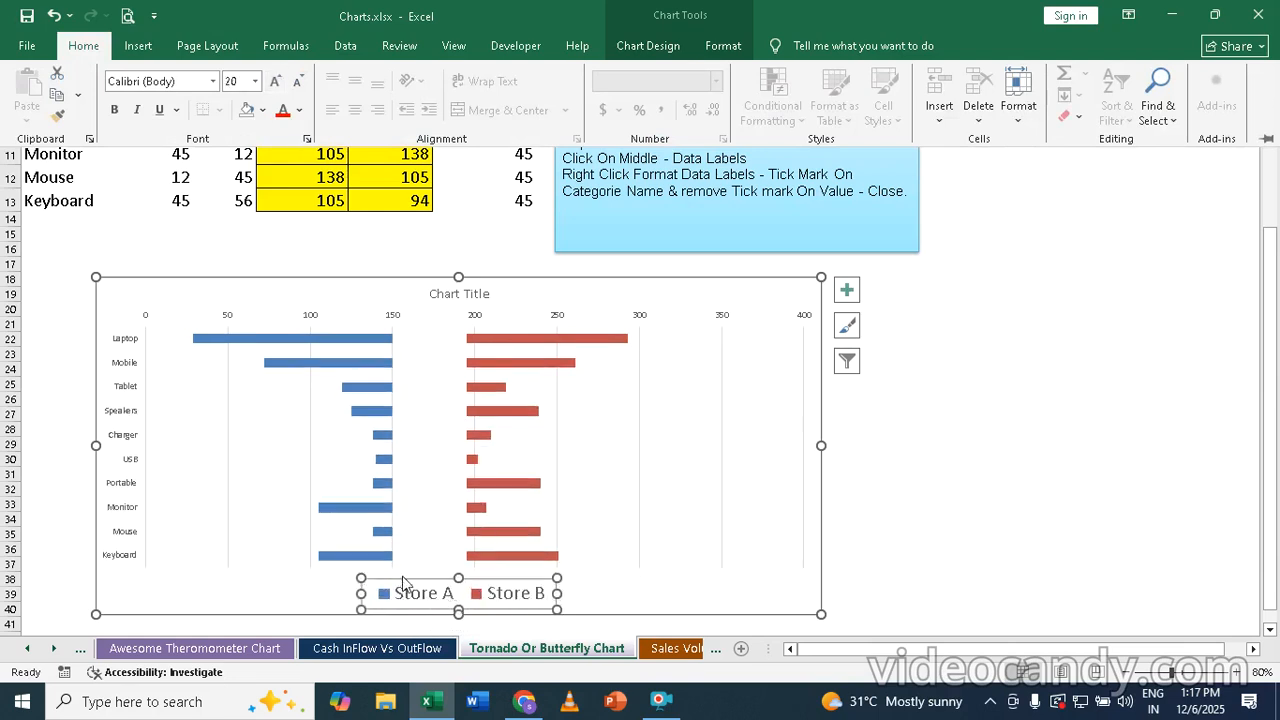
pyautogui.click(1040, 546)
pyautogui.click(1005, 590)
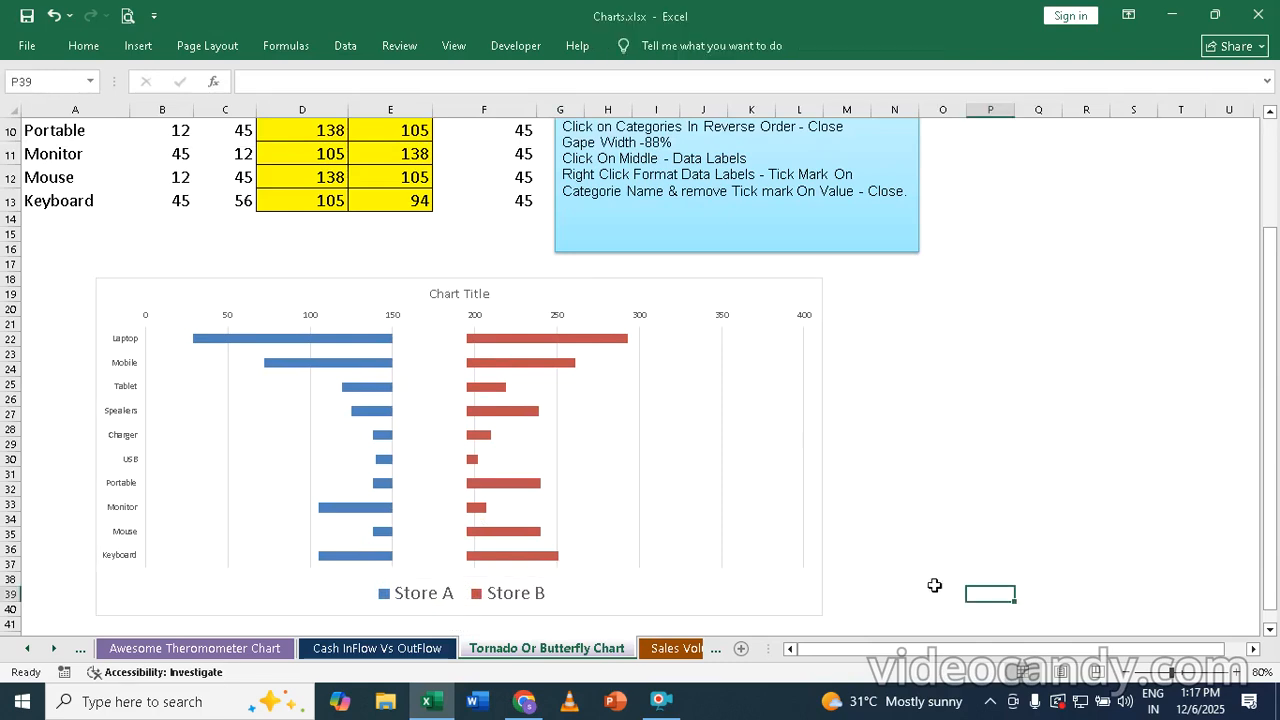
# - Move the legend into the empty plot area beside the Store B bars, level with the USB row
pyautogui.click(437, 596)
pyautogui.moveTo(420, 577); pyautogui.dragTo(677, 449)
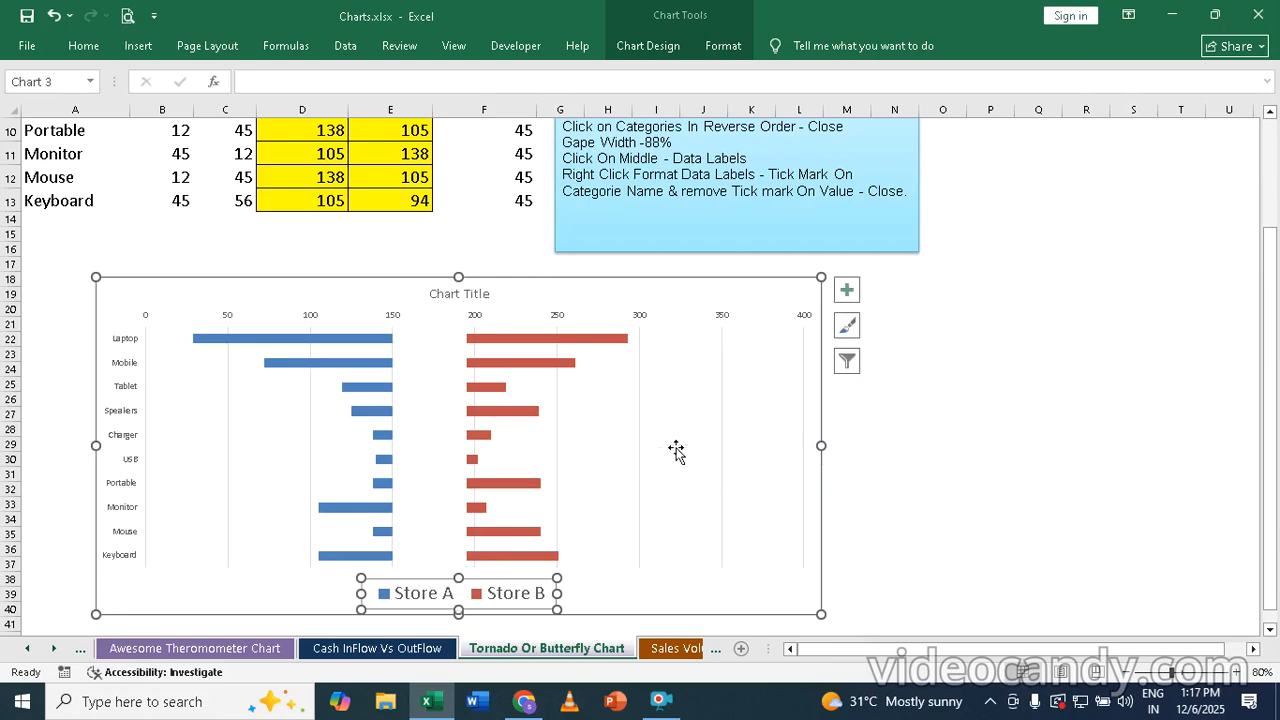
pyautogui.click(899, 427)
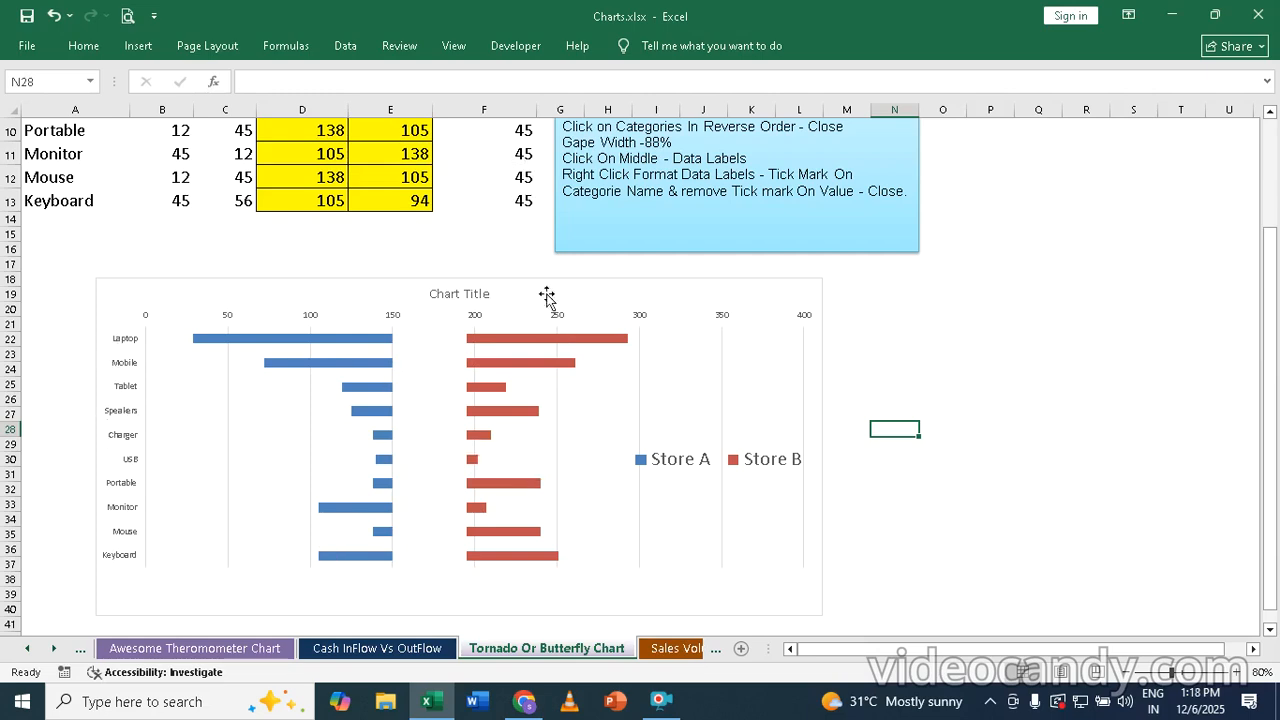
# - Add data labels to the invisible Series Name bars in the middle of the chart
pyautogui.click(432, 350)
pyautogui.click(432, 350)
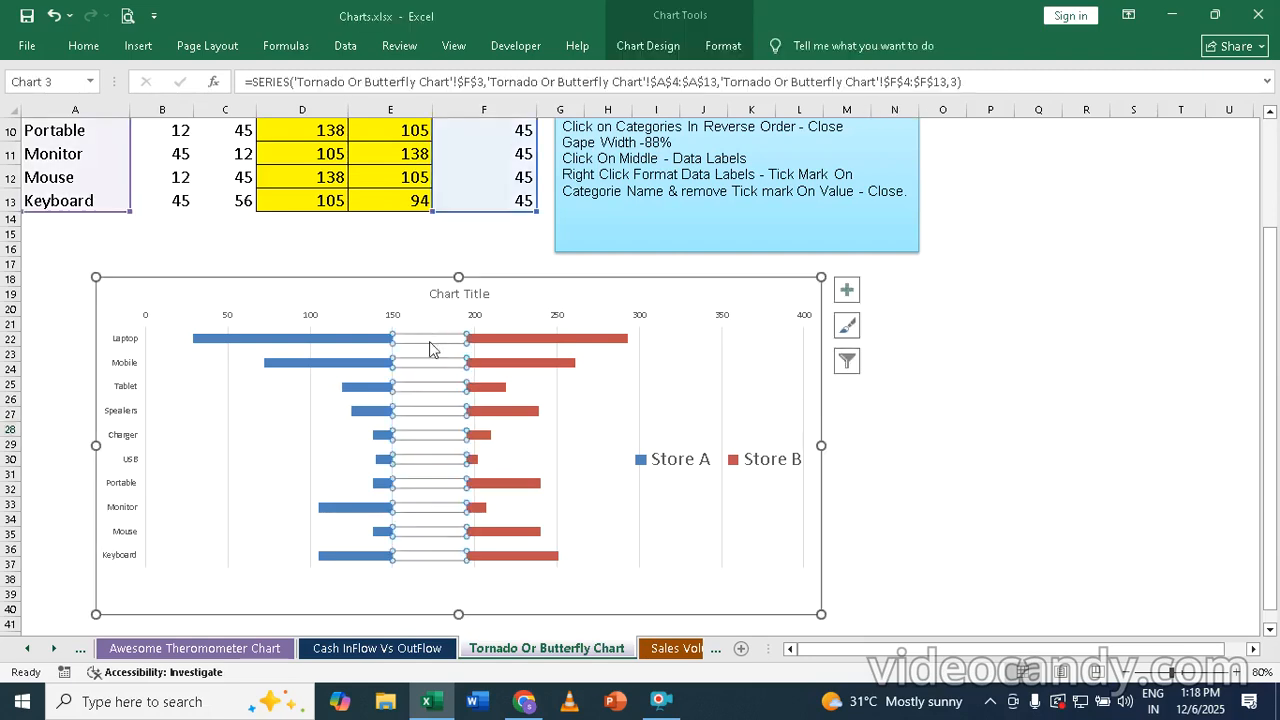
pyautogui.click(845, 294)
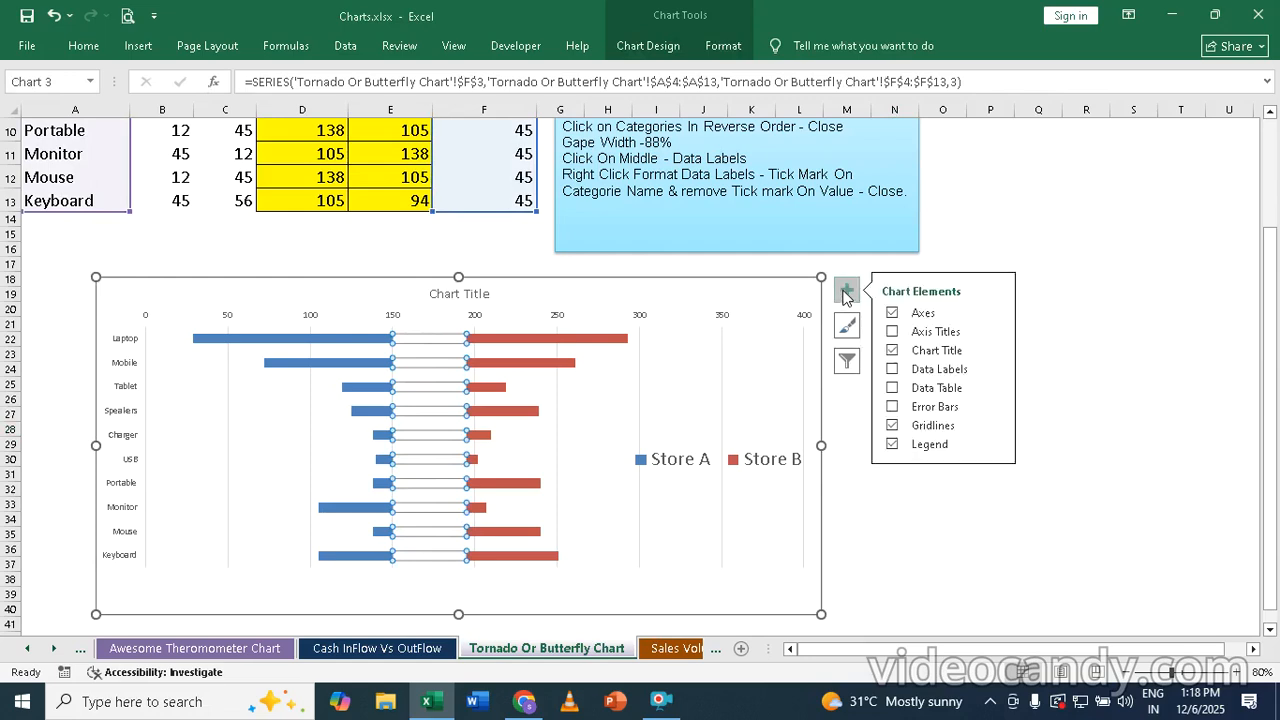
pyautogui.click(892, 372)
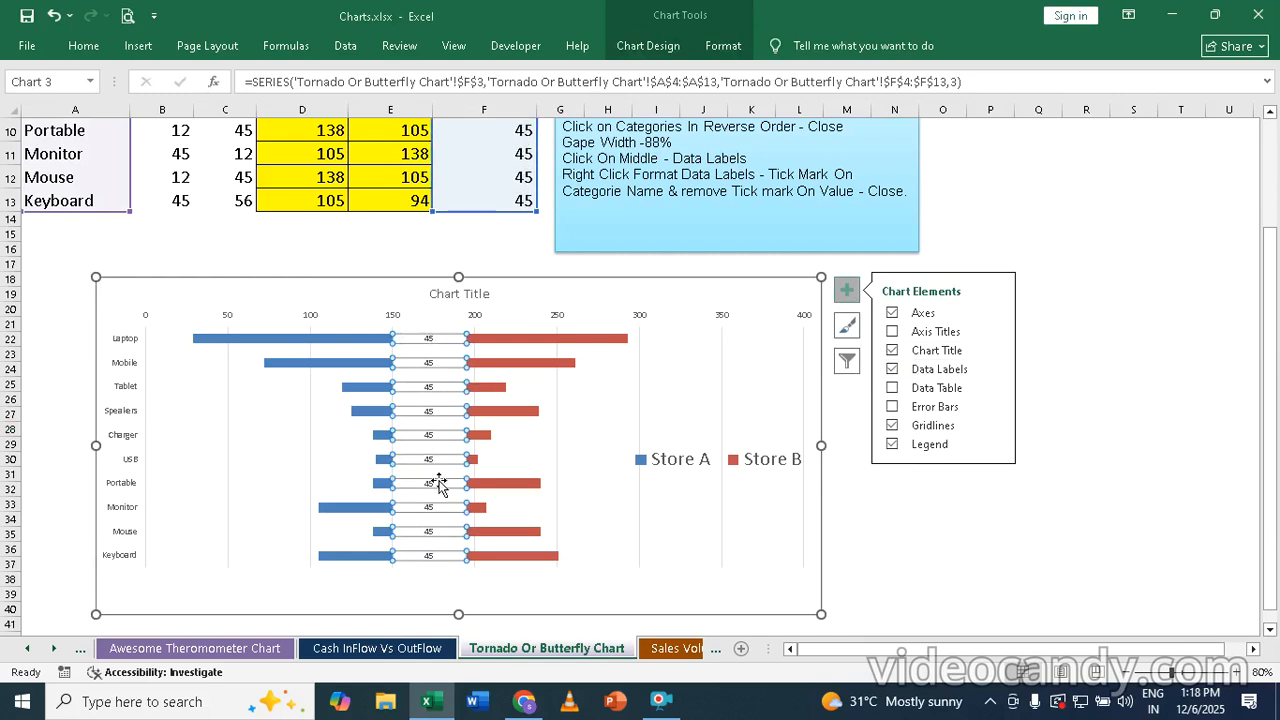
pyautogui.click(933, 541)
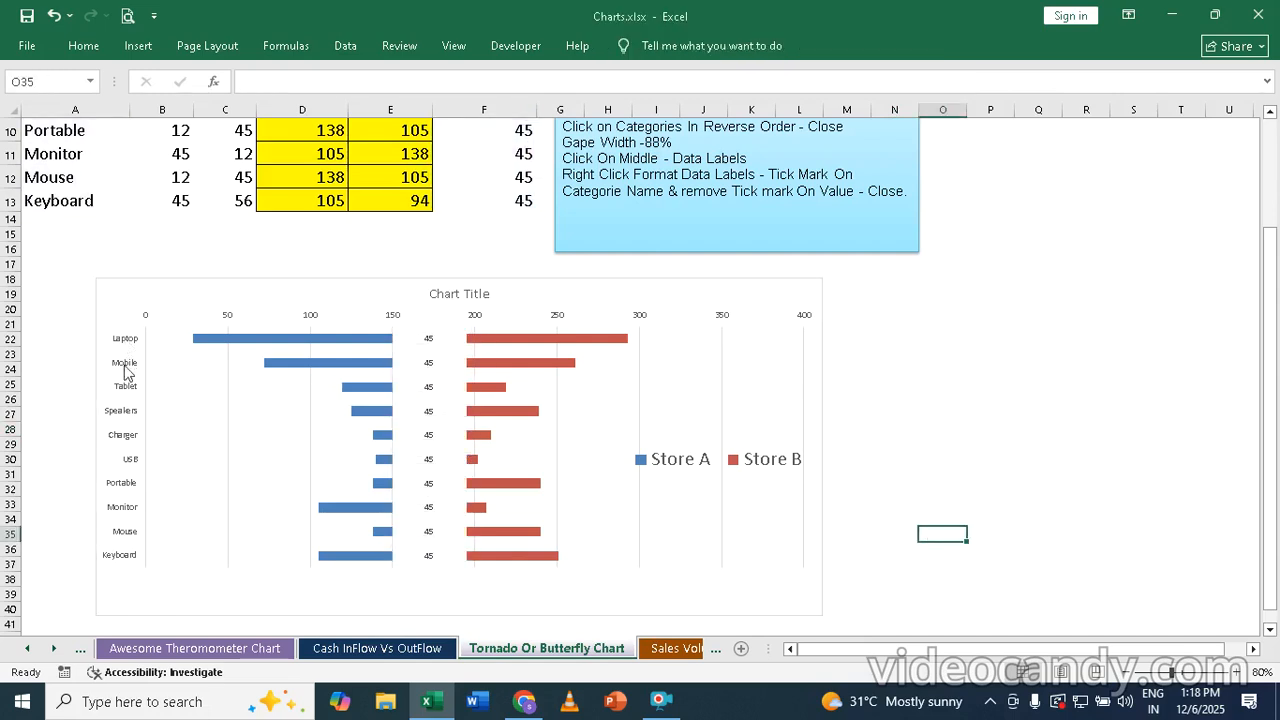
# - Make the middle Series Name data labels show the category name instead of the value
pyautogui.click(427, 340)
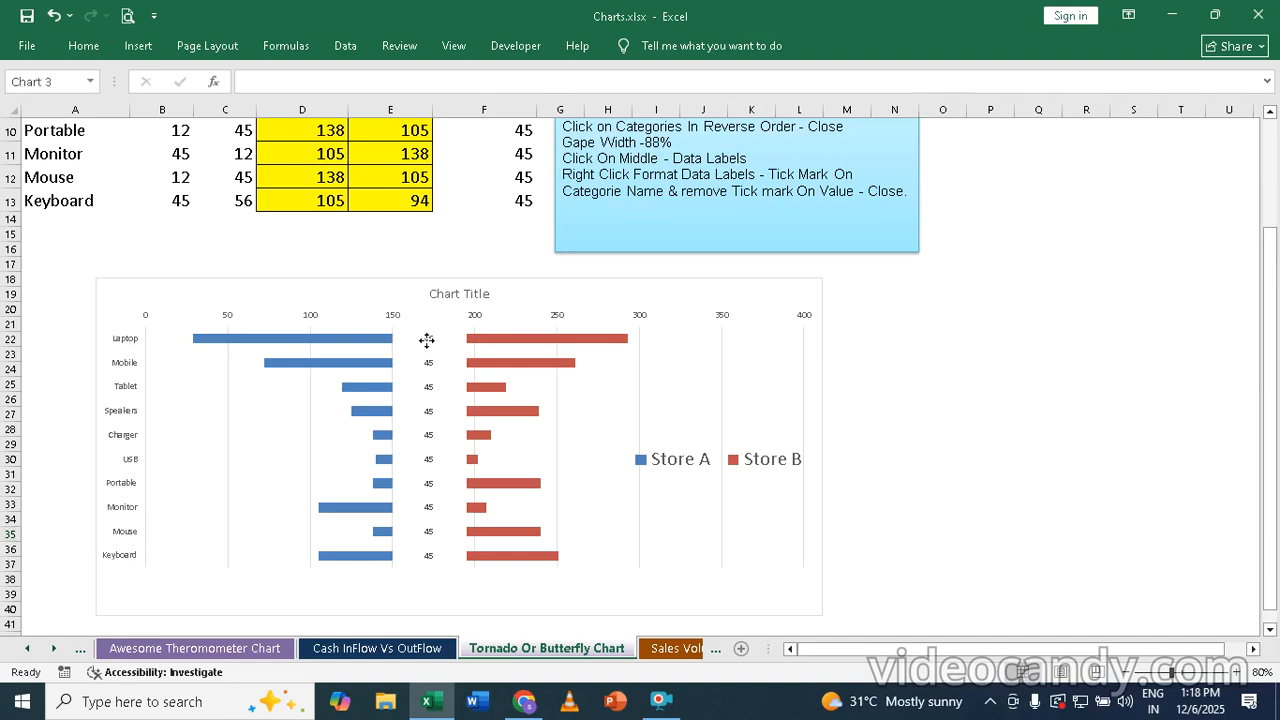
pyautogui.rightClick(427, 340)
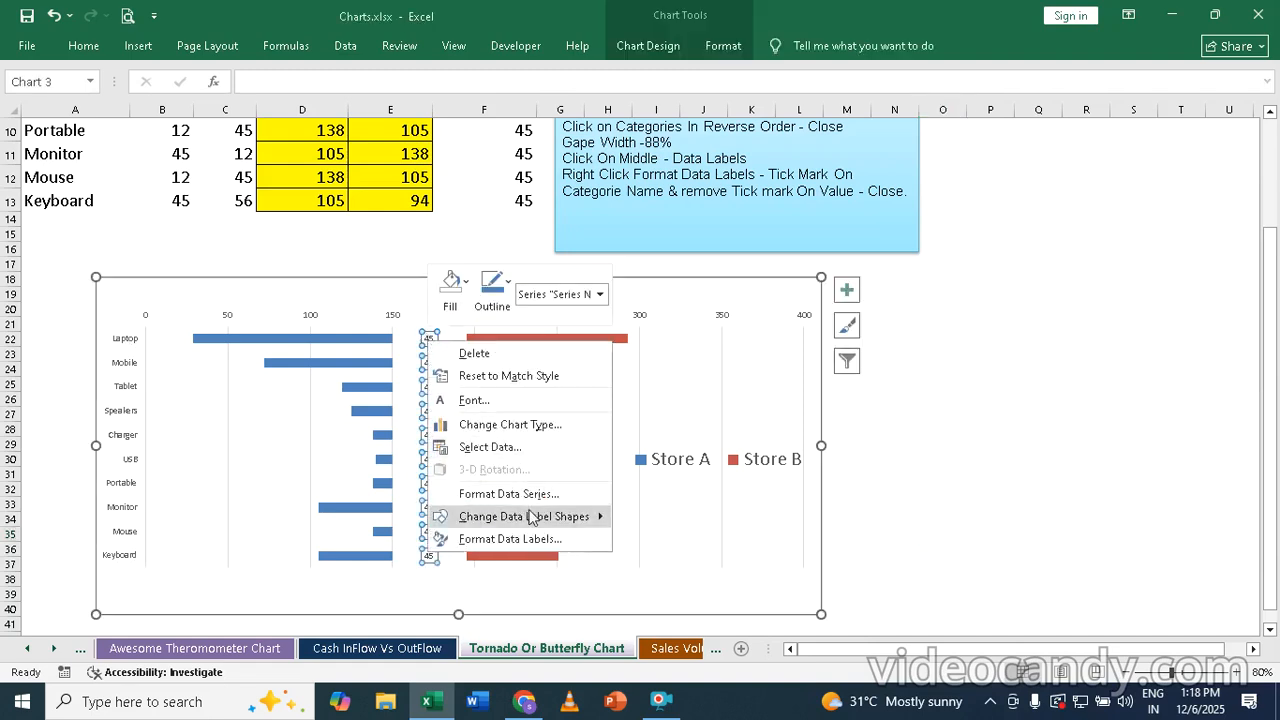
pyautogui.click(540, 539)
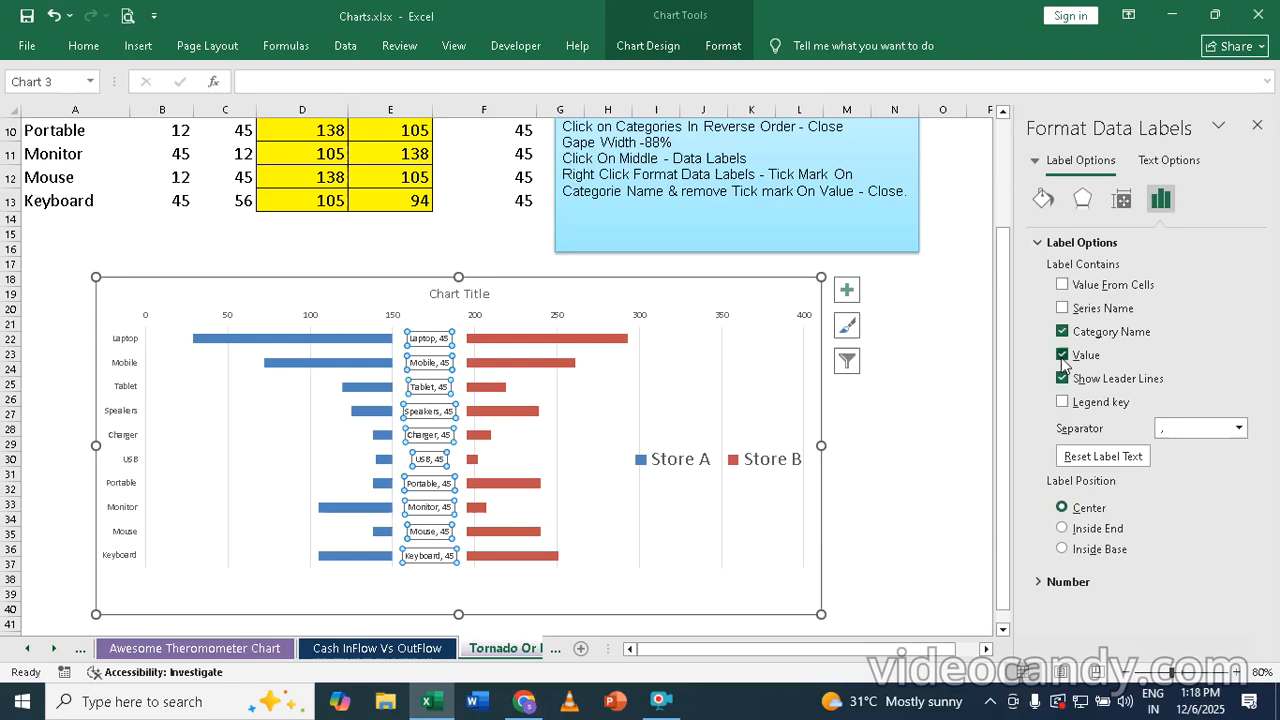
pyautogui.click(1062, 355)
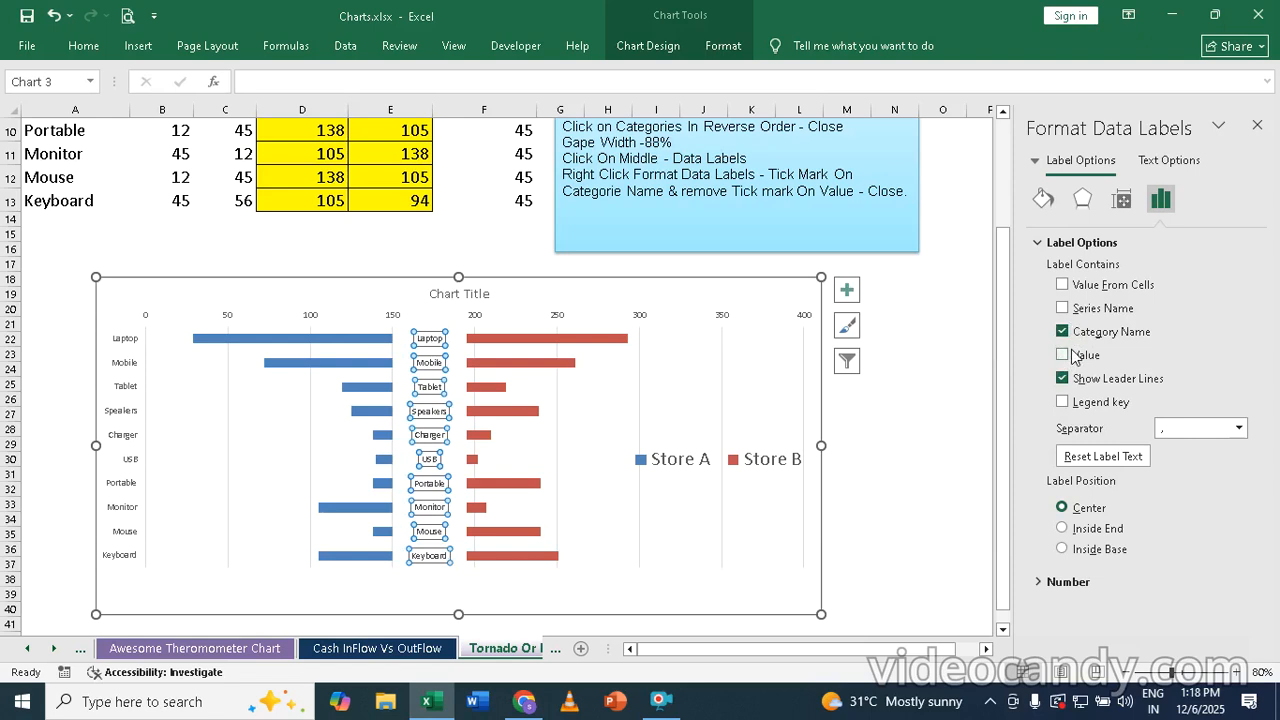
pyautogui.click(1258, 127)
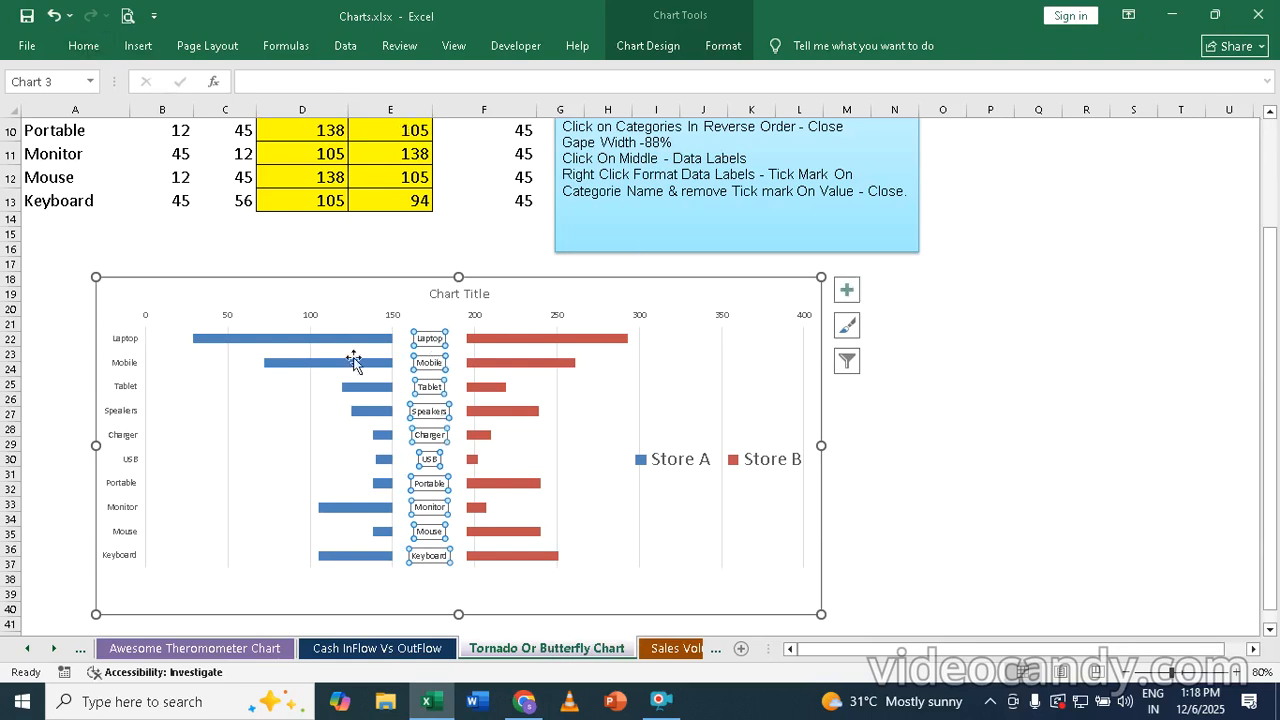
pyautogui.click(1014, 445)
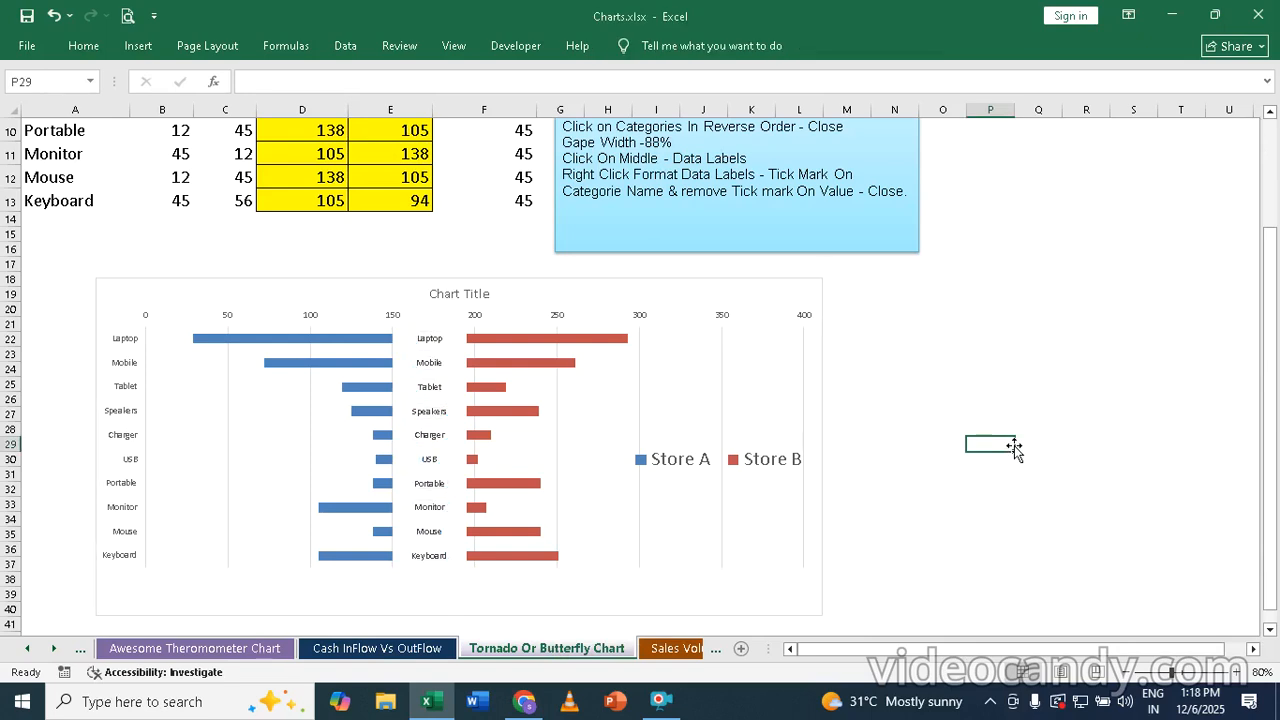
# - Enlarge the font of the product name labels in the middle of the chart to 10.5
pyautogui.click(429, 339)
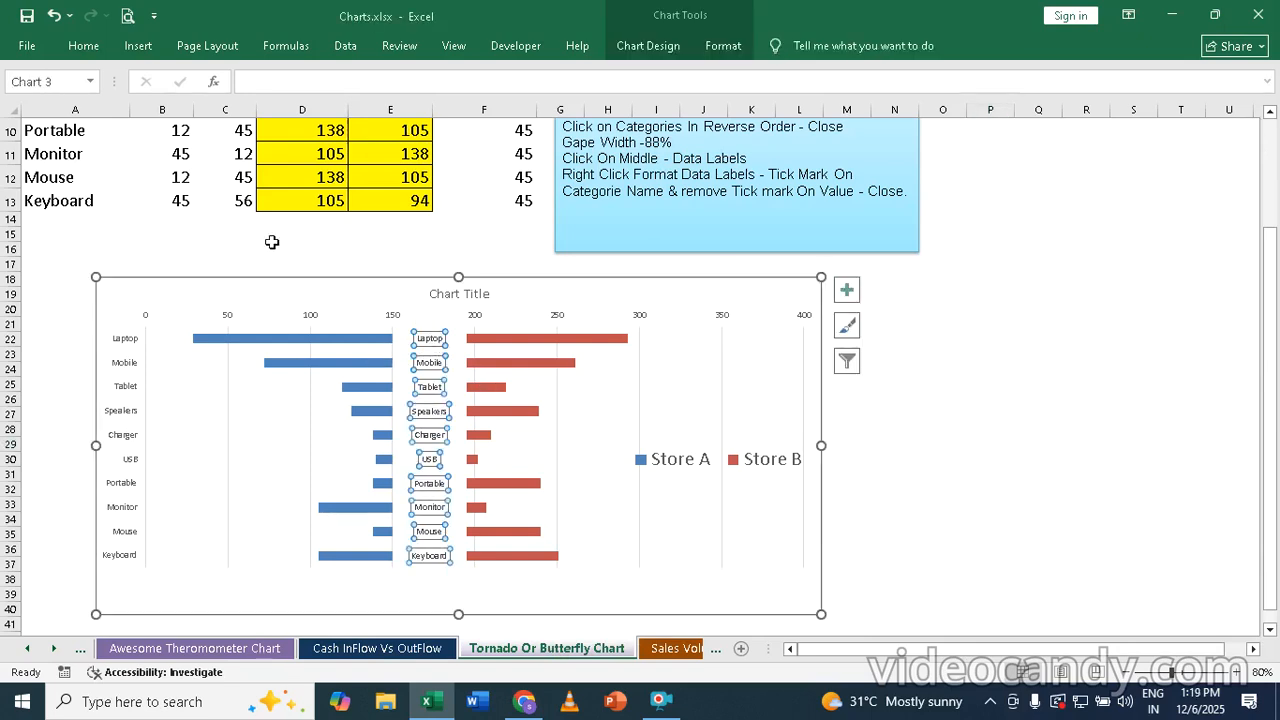
pyautogui.click(84, 46)
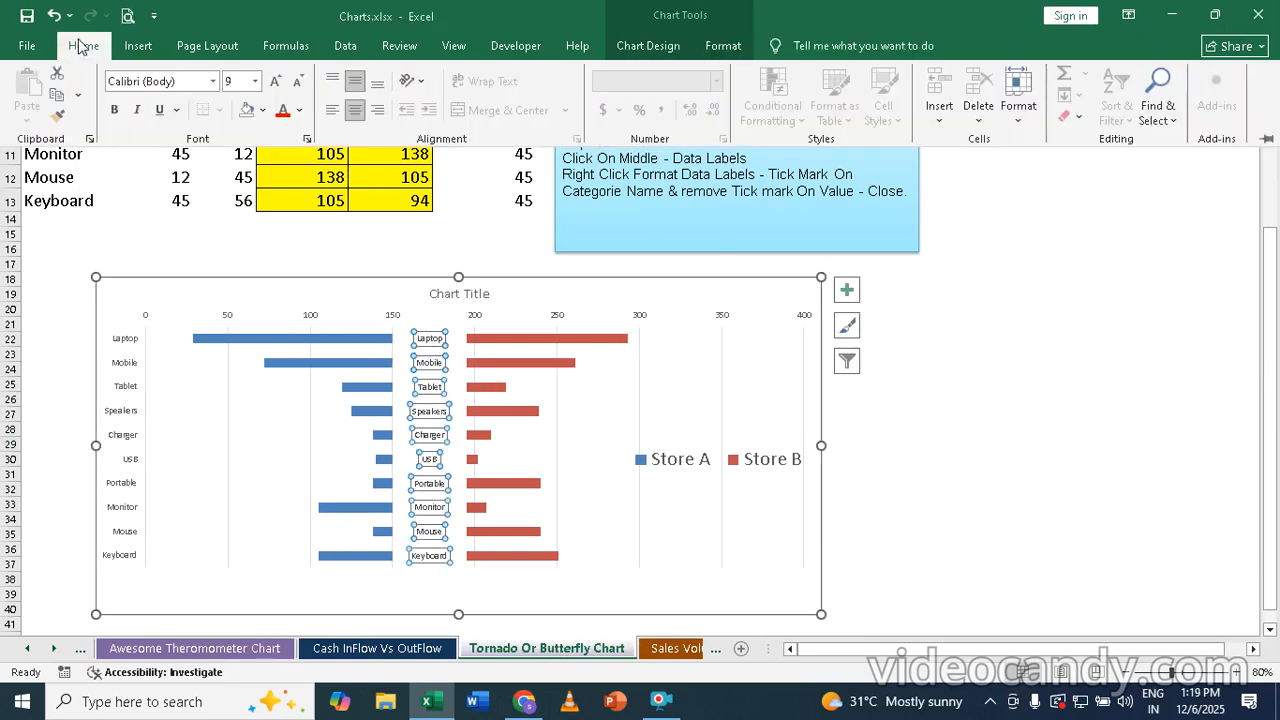
pyautogui.click(275, 82)
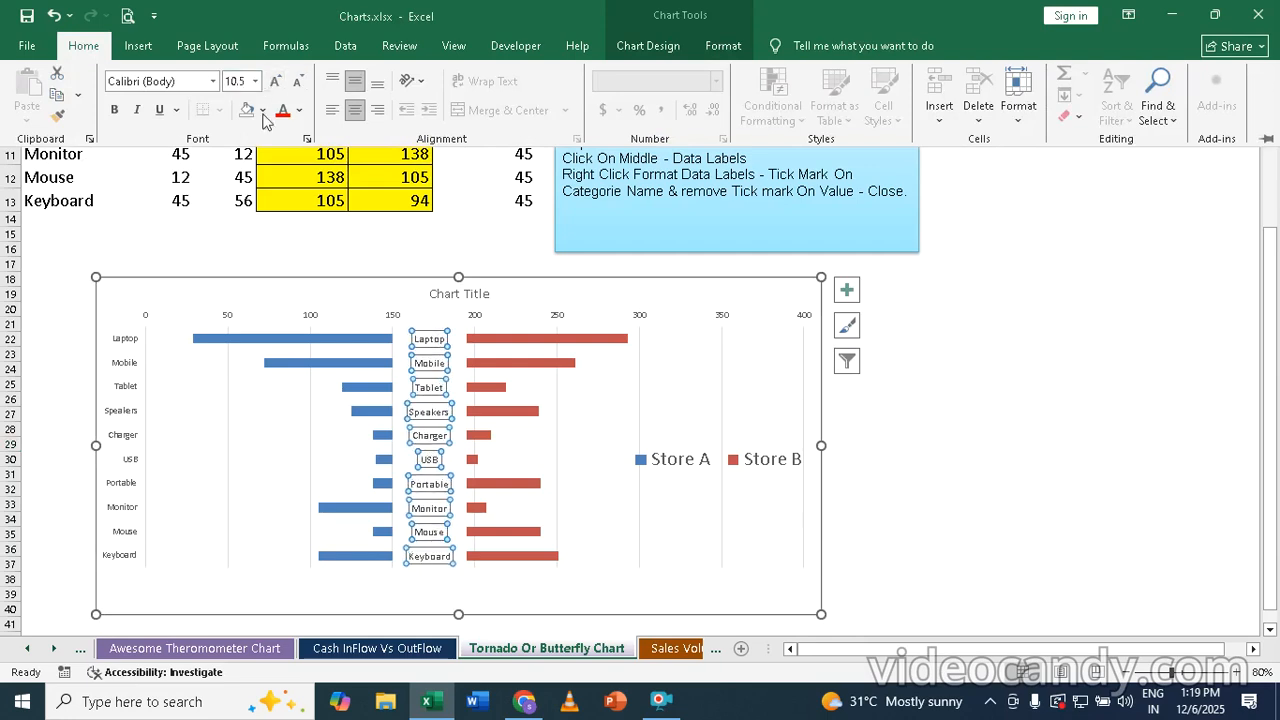
# - Delete the vertical category axis with the product names beside the Store A bars
pyautogui.click(130, 340)
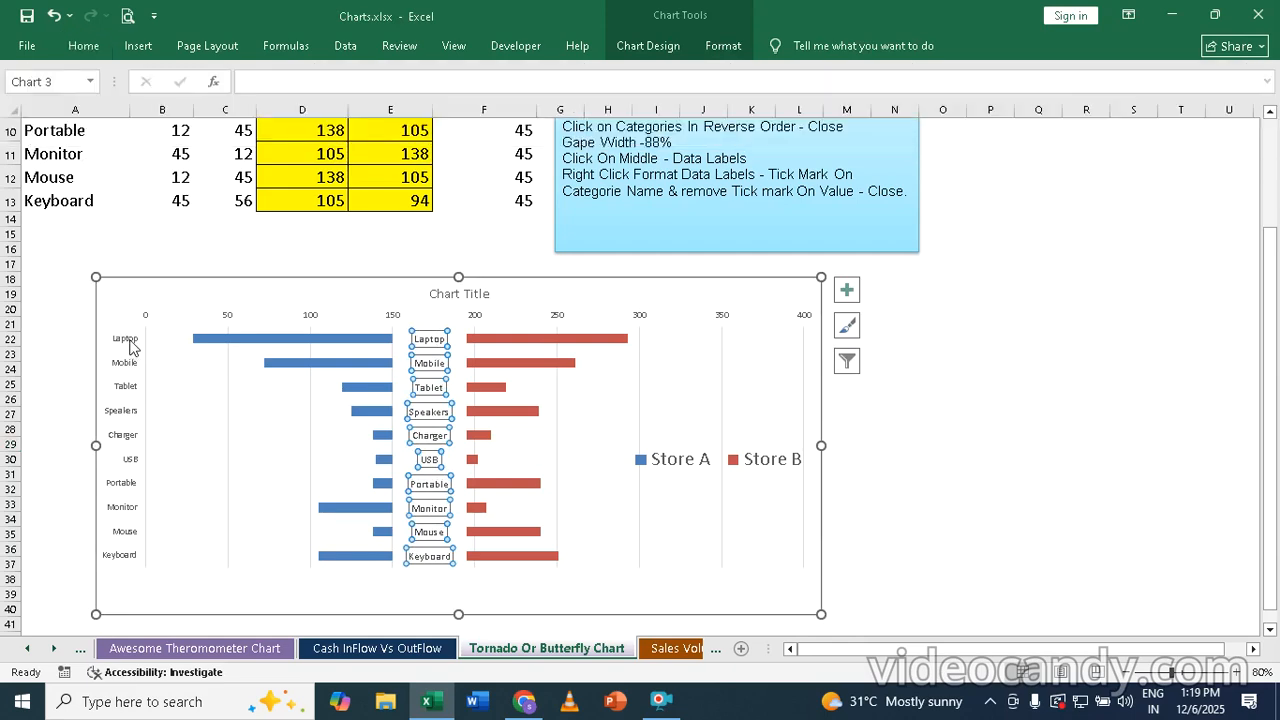
pyautogui.doubleClick(128, 341)
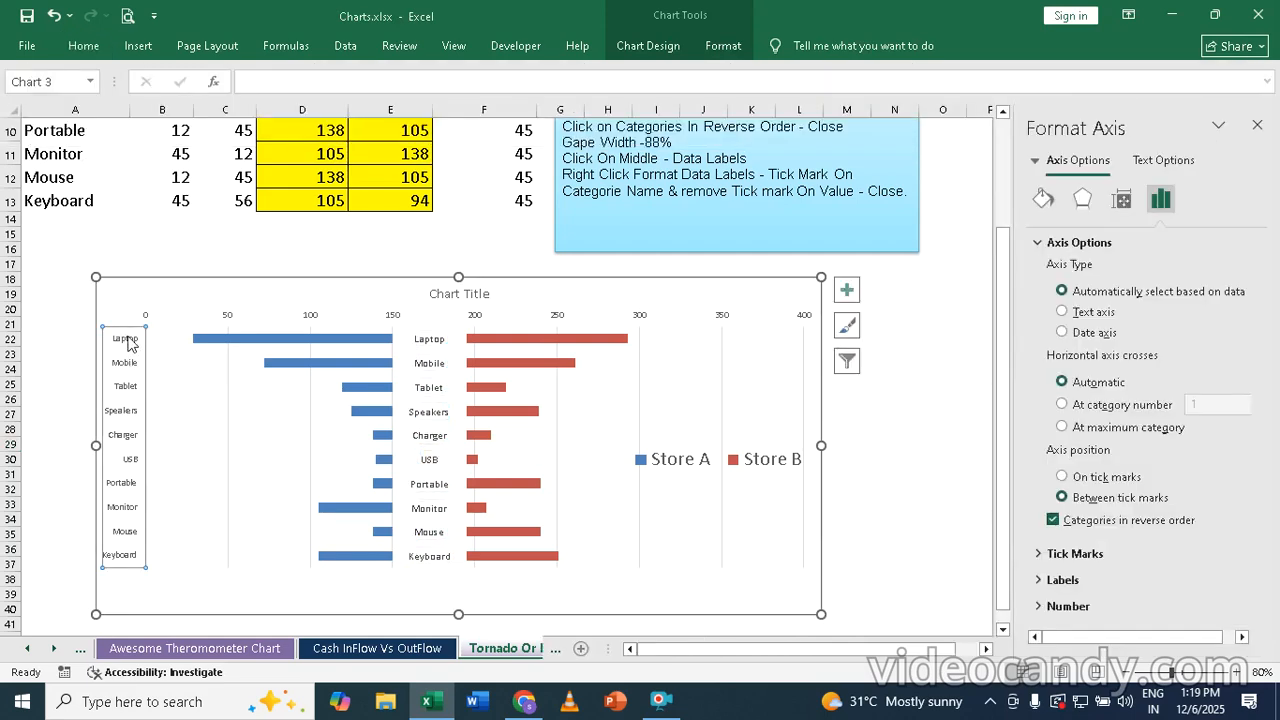
pyautogui.press('Delete')
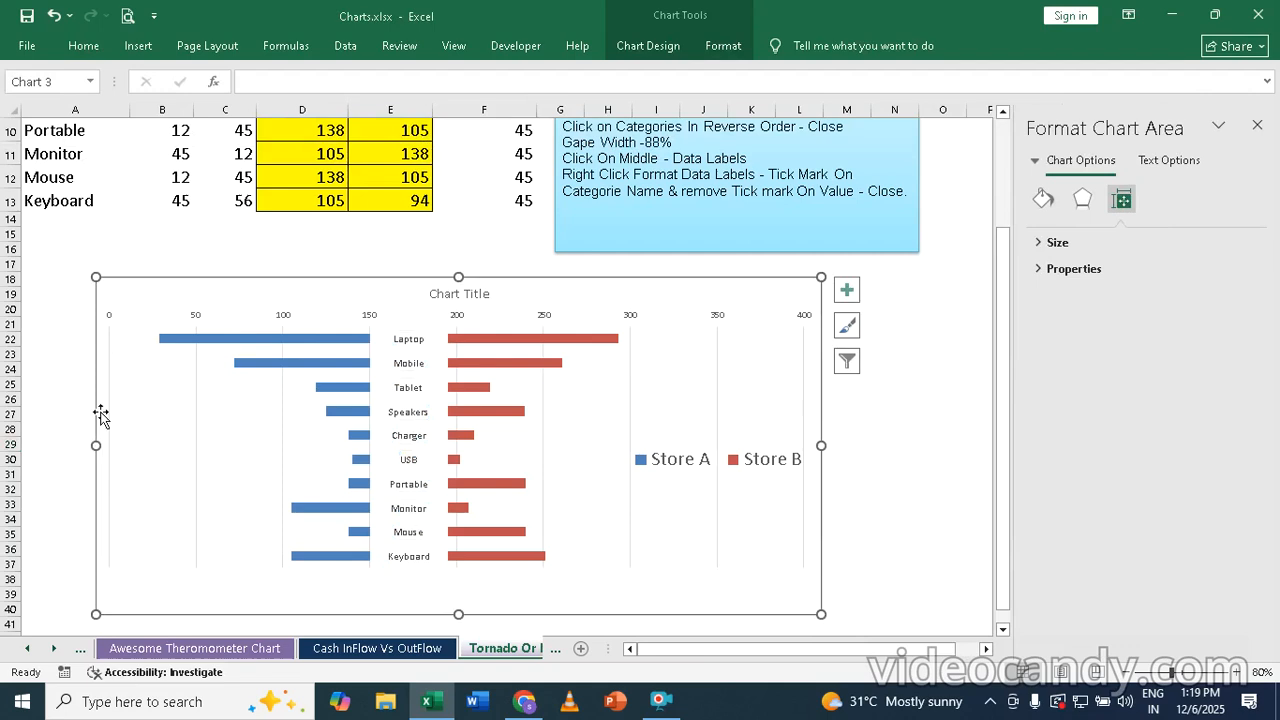
# - Add value data labels to both the Store A and Store B bars
pyautogui.click(232, 340)
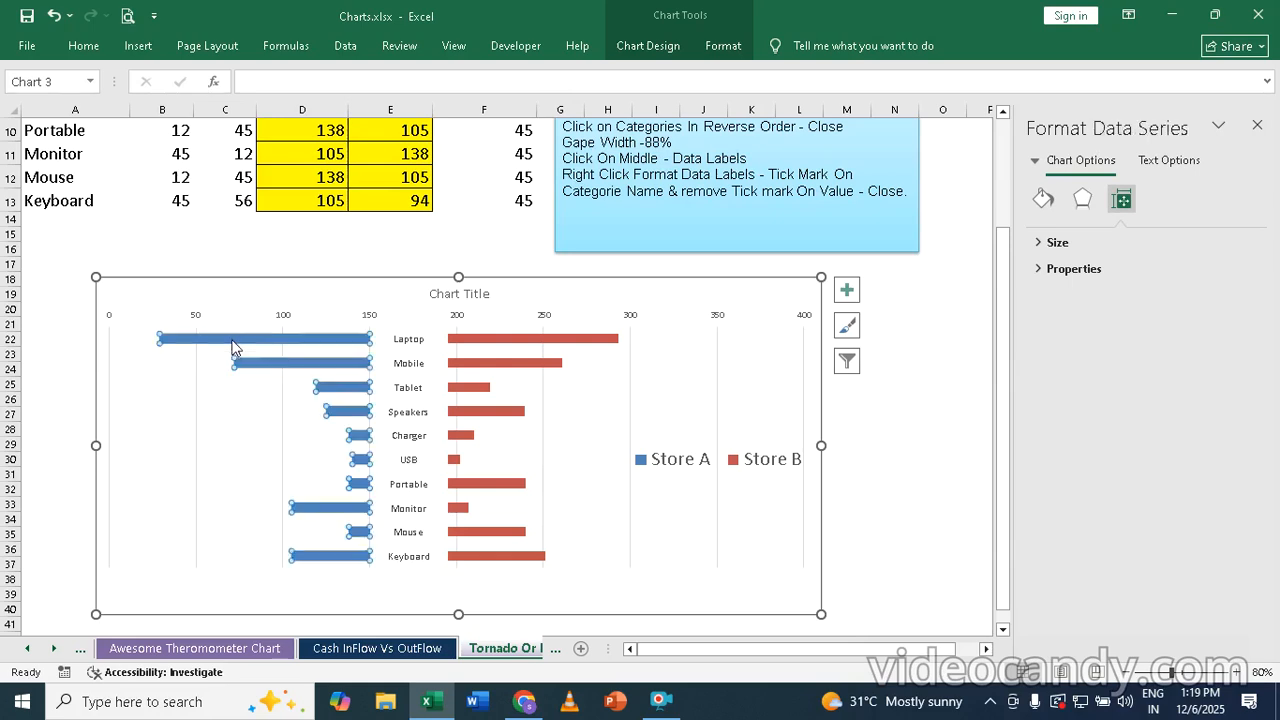
pyautogui.click(850, 294)
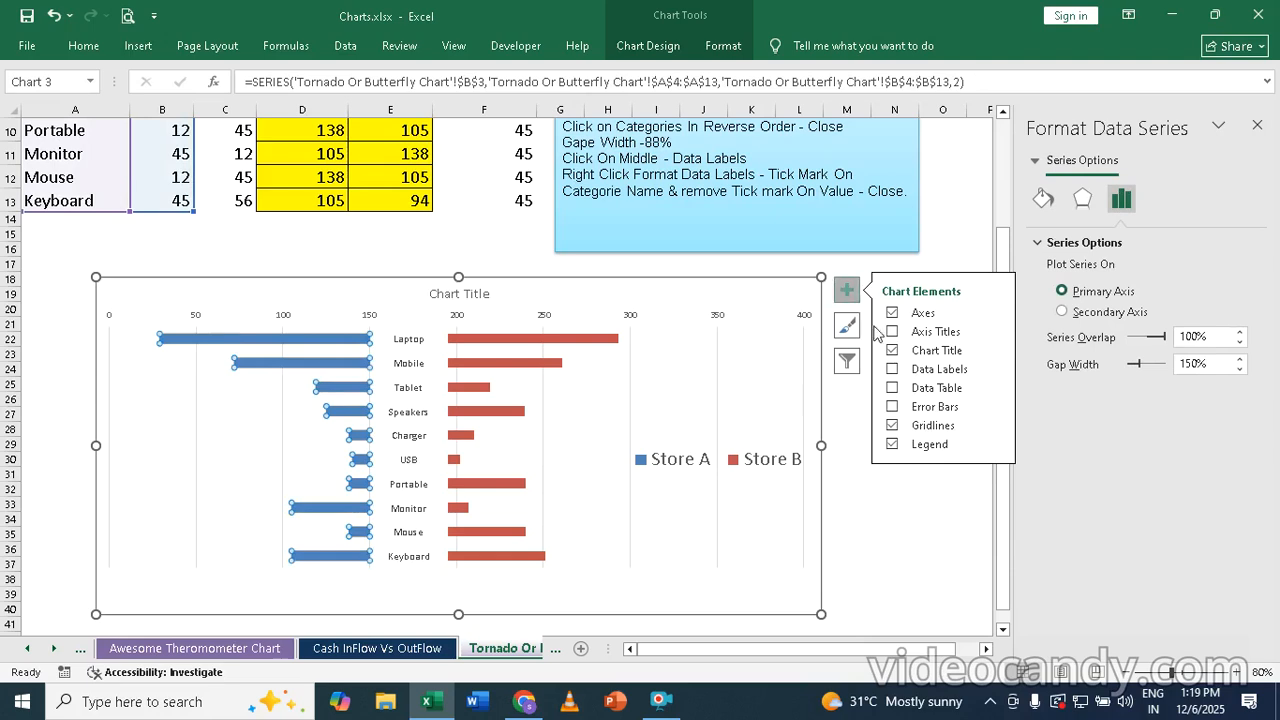
pyautogui.click(893, 370)
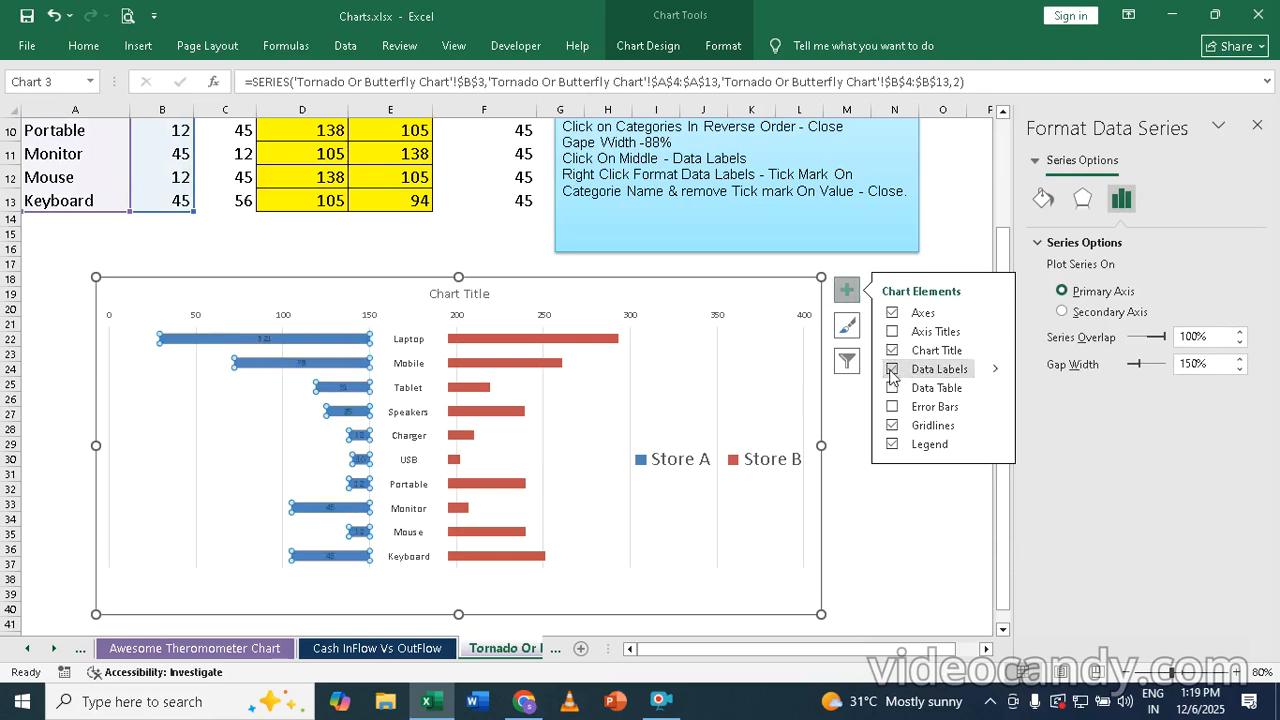
pyautogui.click(510, 346)
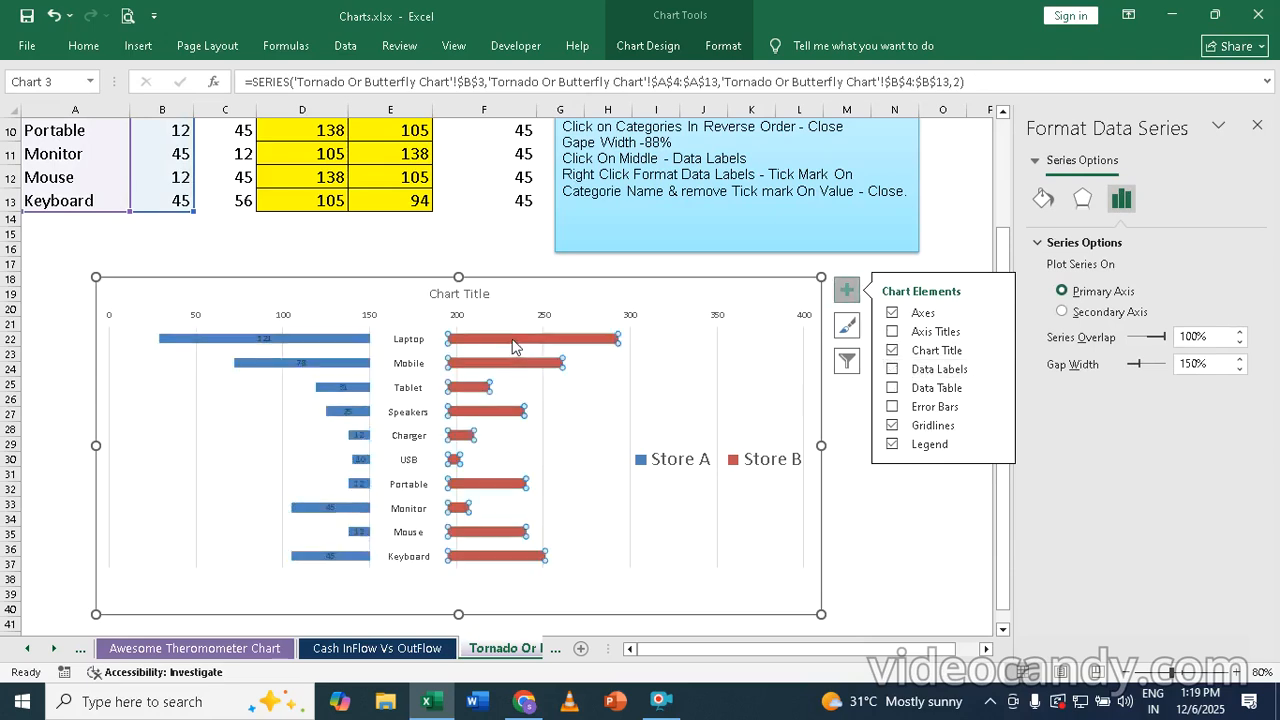
pyautogui.click(893, 370)
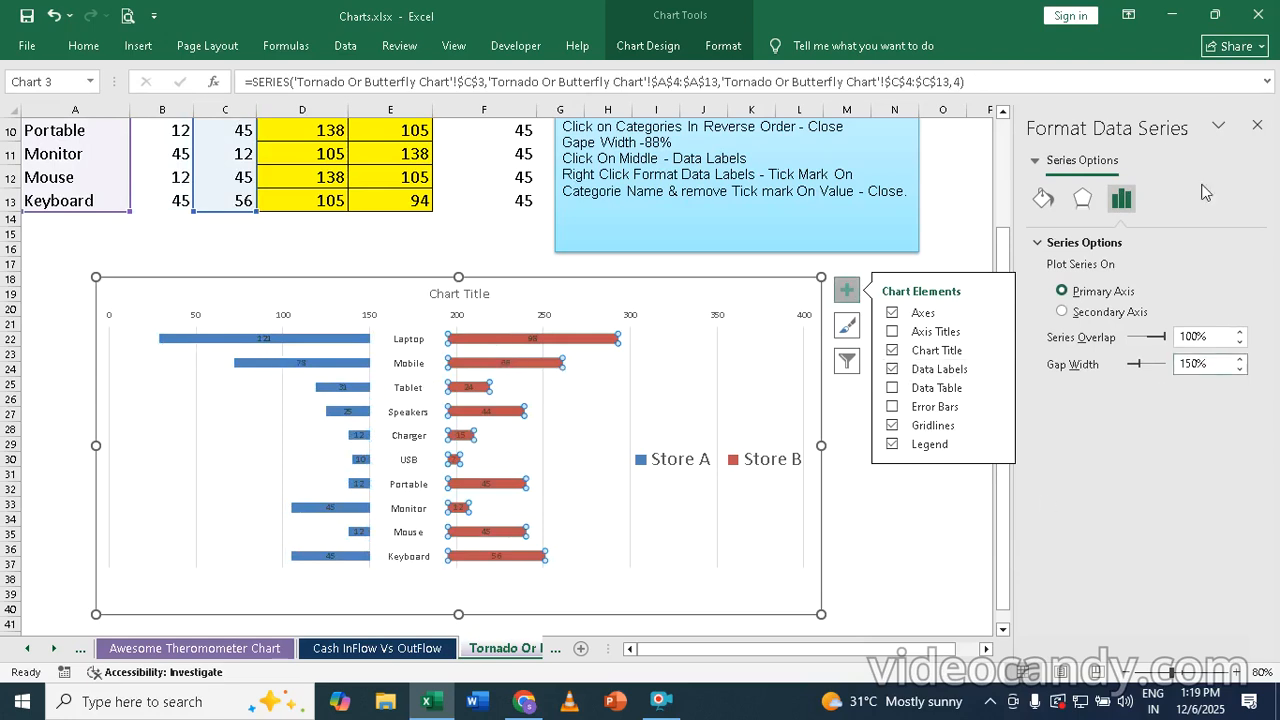
pyautogui.click(1257, 125)
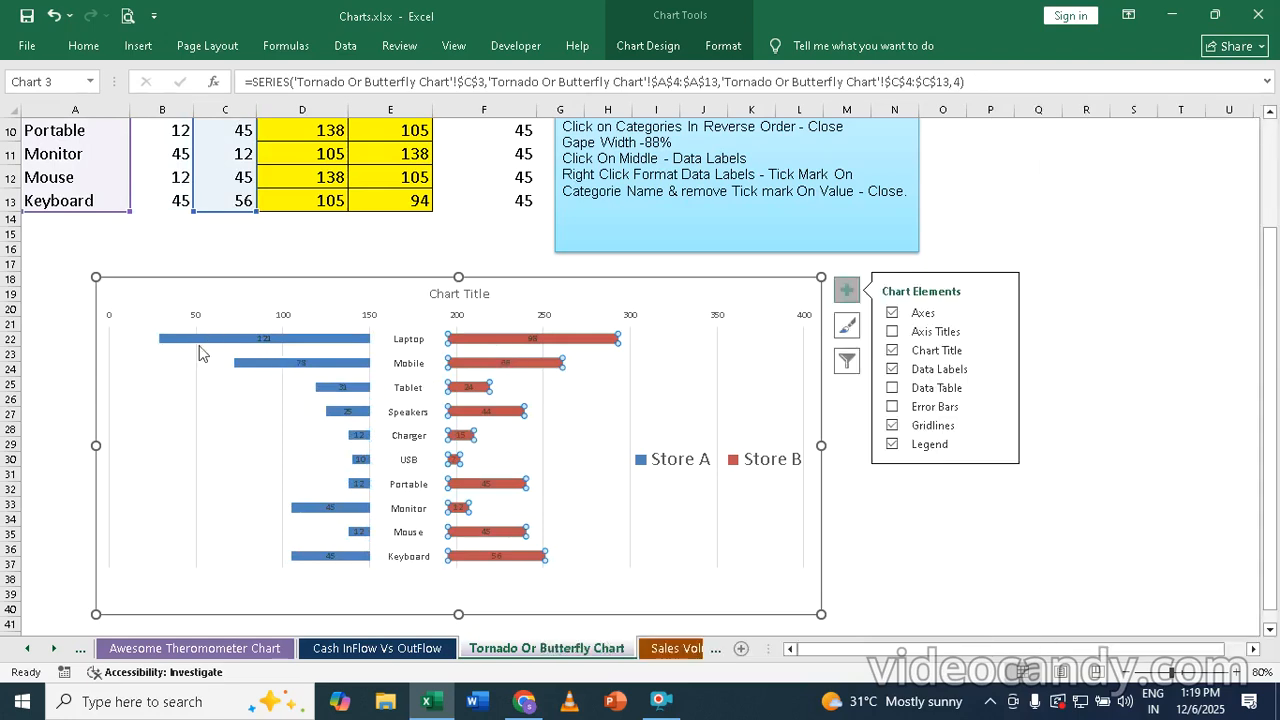
pyautogui.click(938, 521)
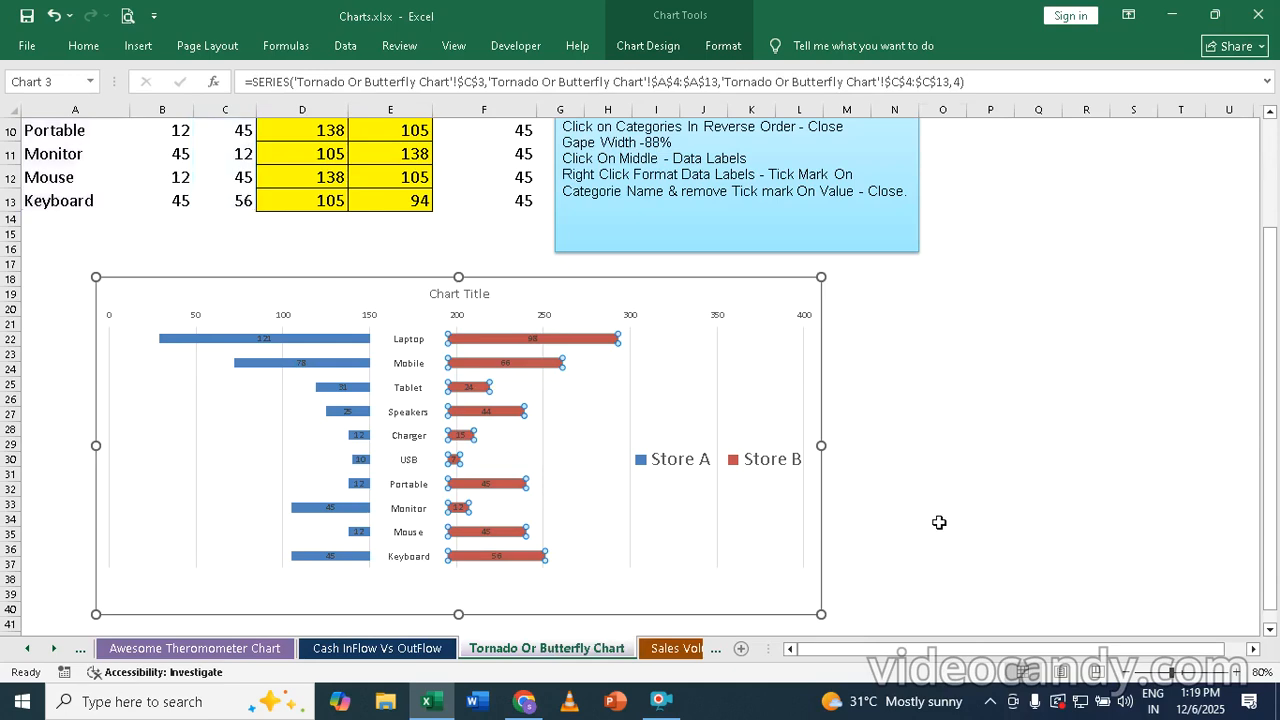
# - Reduce the gap width of the Store A series well below 150% to make the chart's bars thicker
pyautogui.click(181, 347)
pyautogui.rightClick(179, 342)
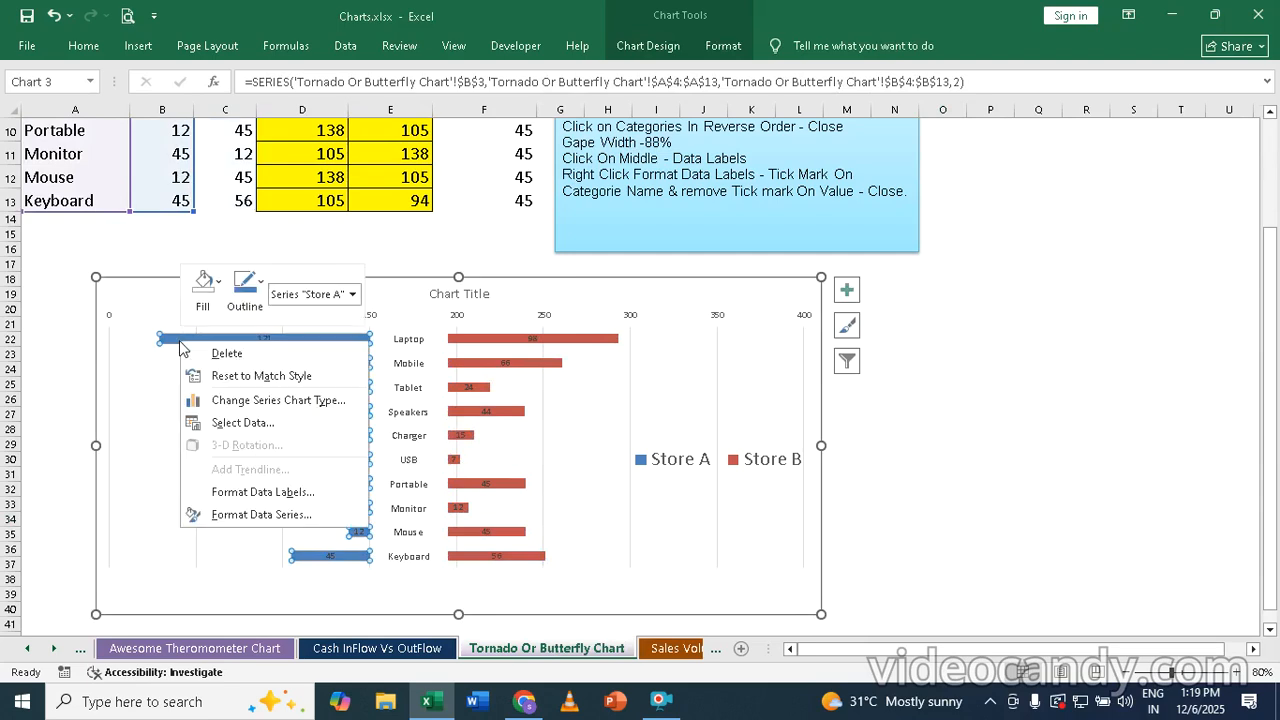
pyautogui.click(262, 514)
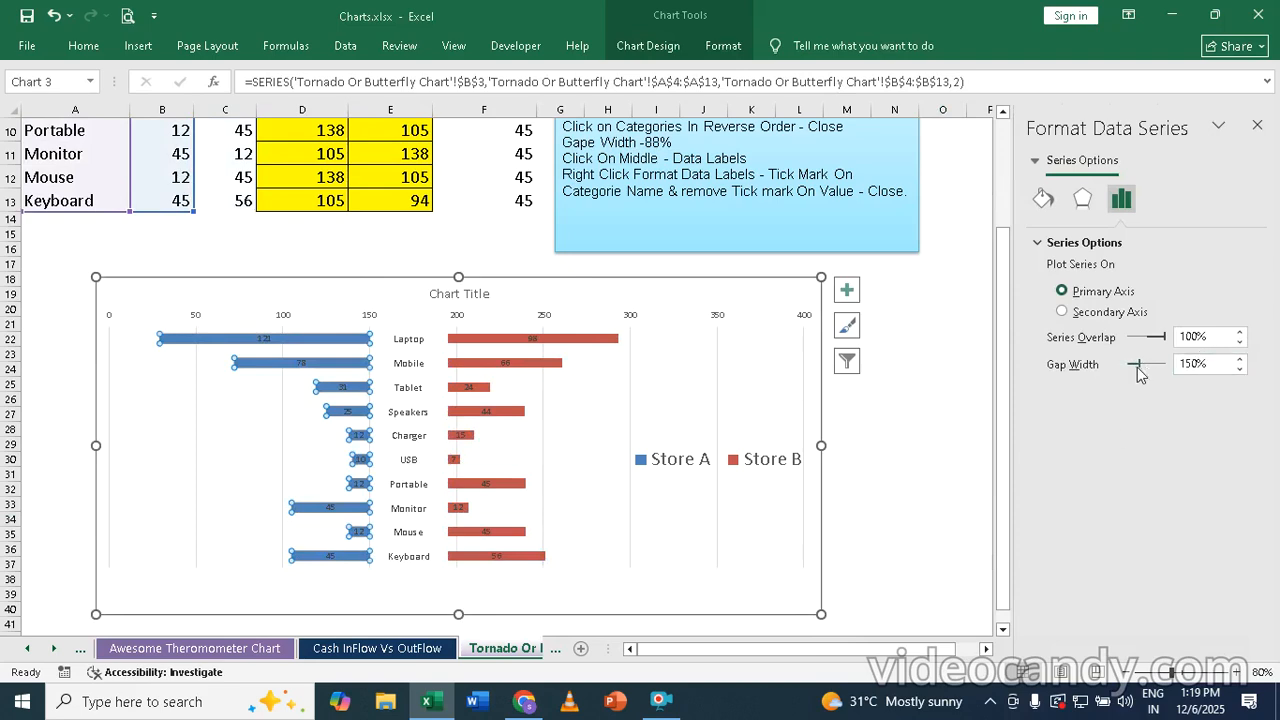
pyautogui.moveTo(1138, 367); pyautogui.dragTo(1155, 367)
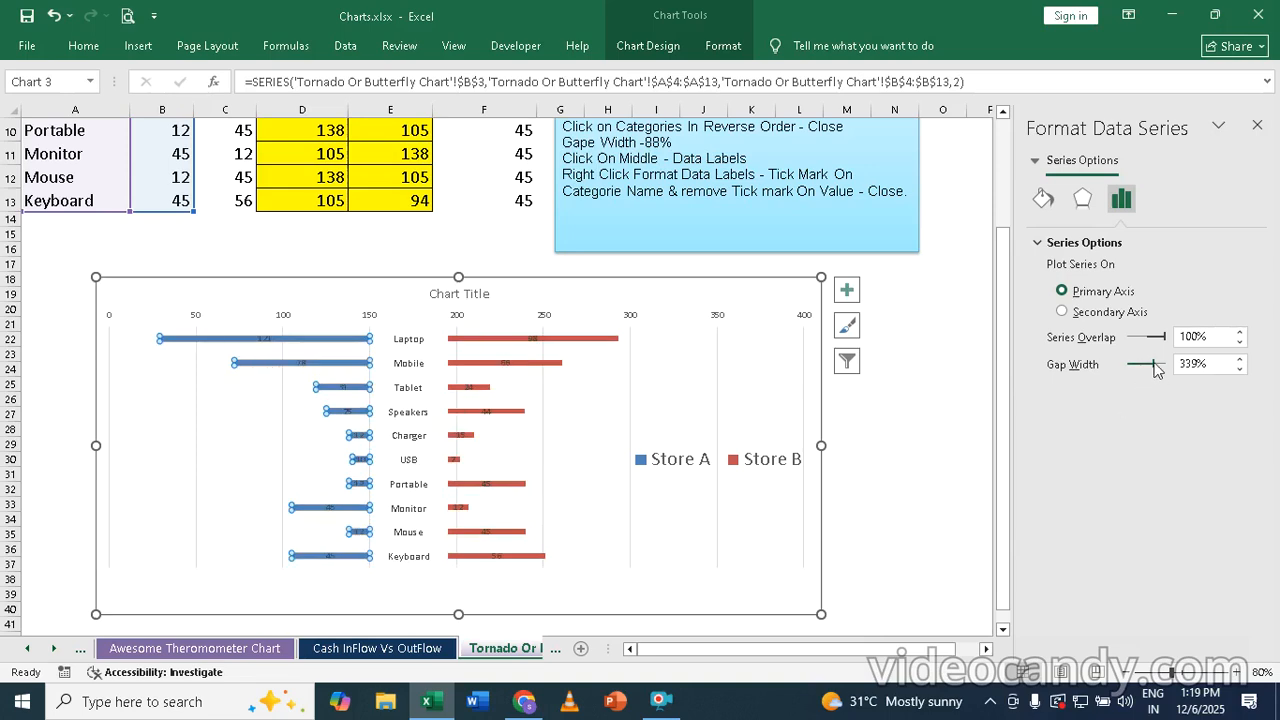
pyautogui.moveTo(1158, 366); pyautogui.dragTo(1133, 369)
pyautogui.click(1257, 125)
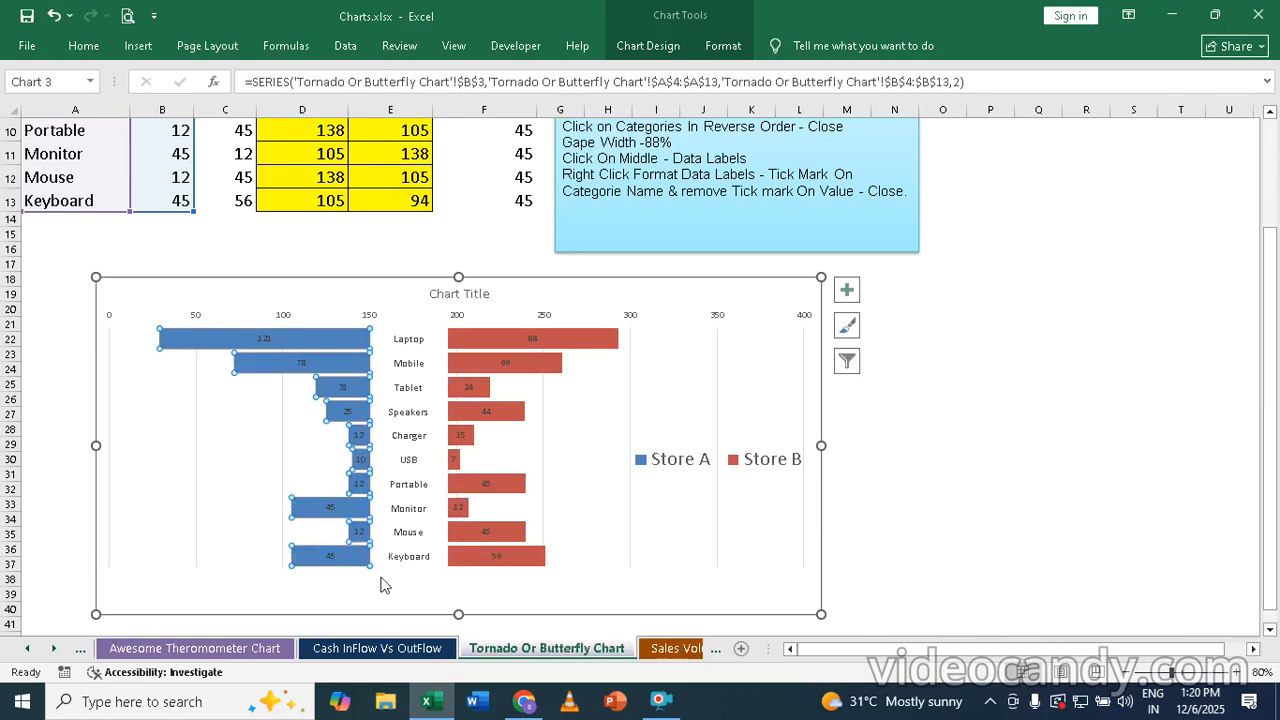
# - Color the Store A data labels standard orange and enlarge their font to size 14
pyautogui.click(265, 340)
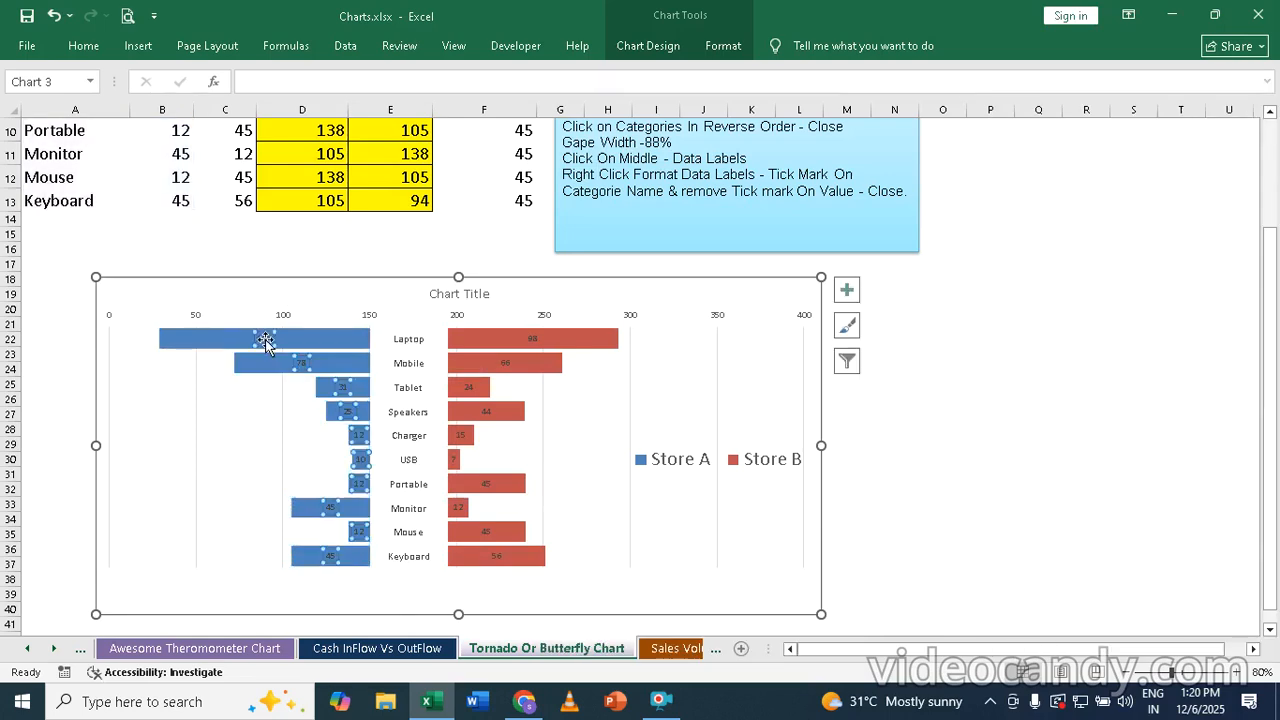
pyautogui.click(83, 45)
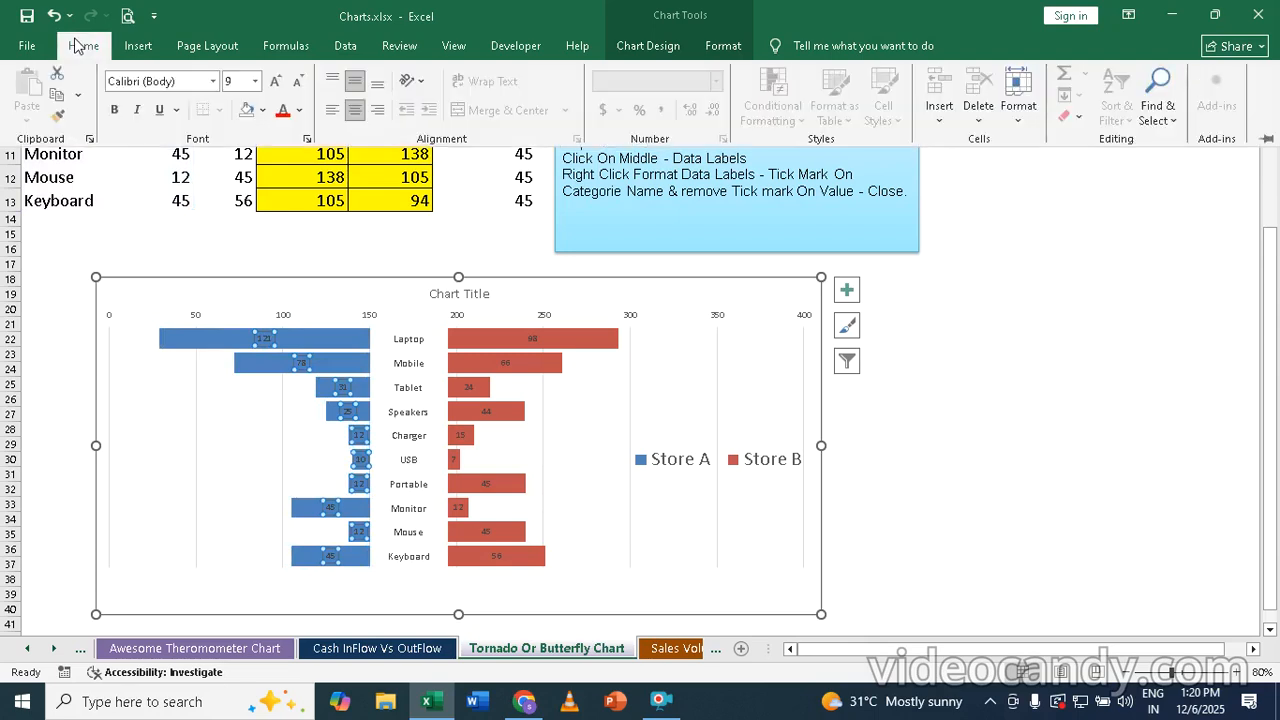
pyautogui.click(298, 110)
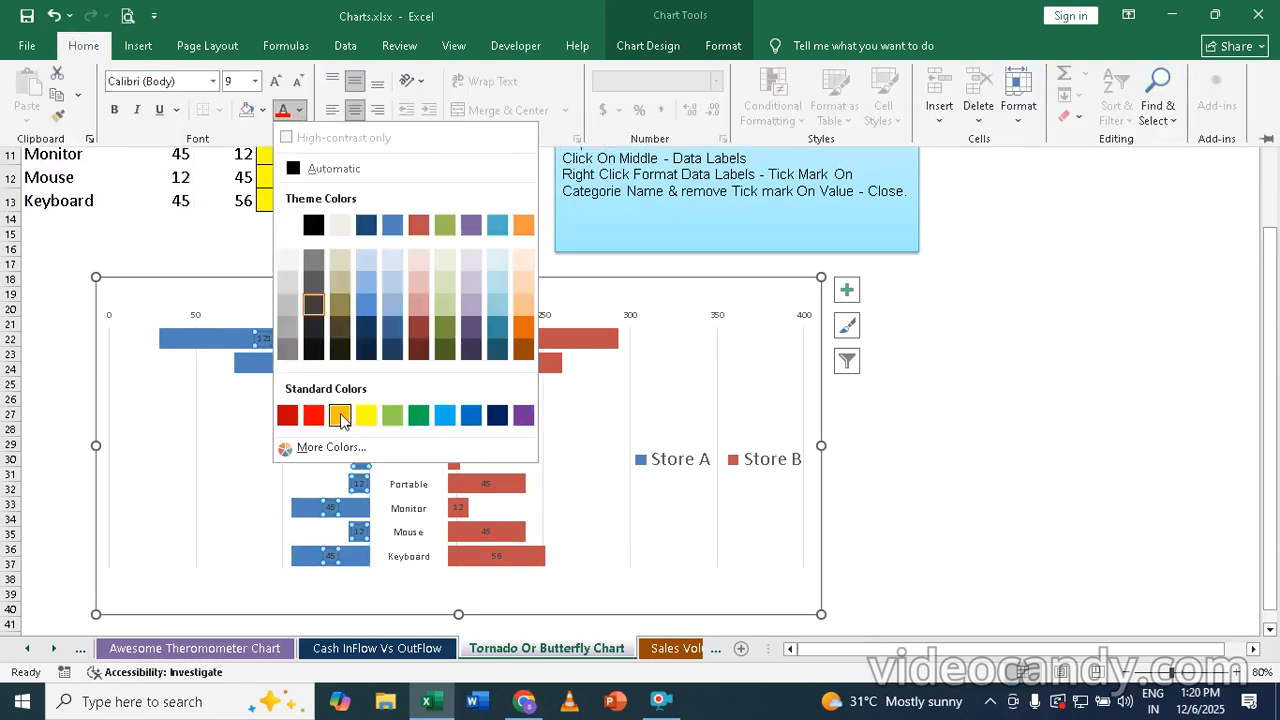
pyautogui.click(340, 414)
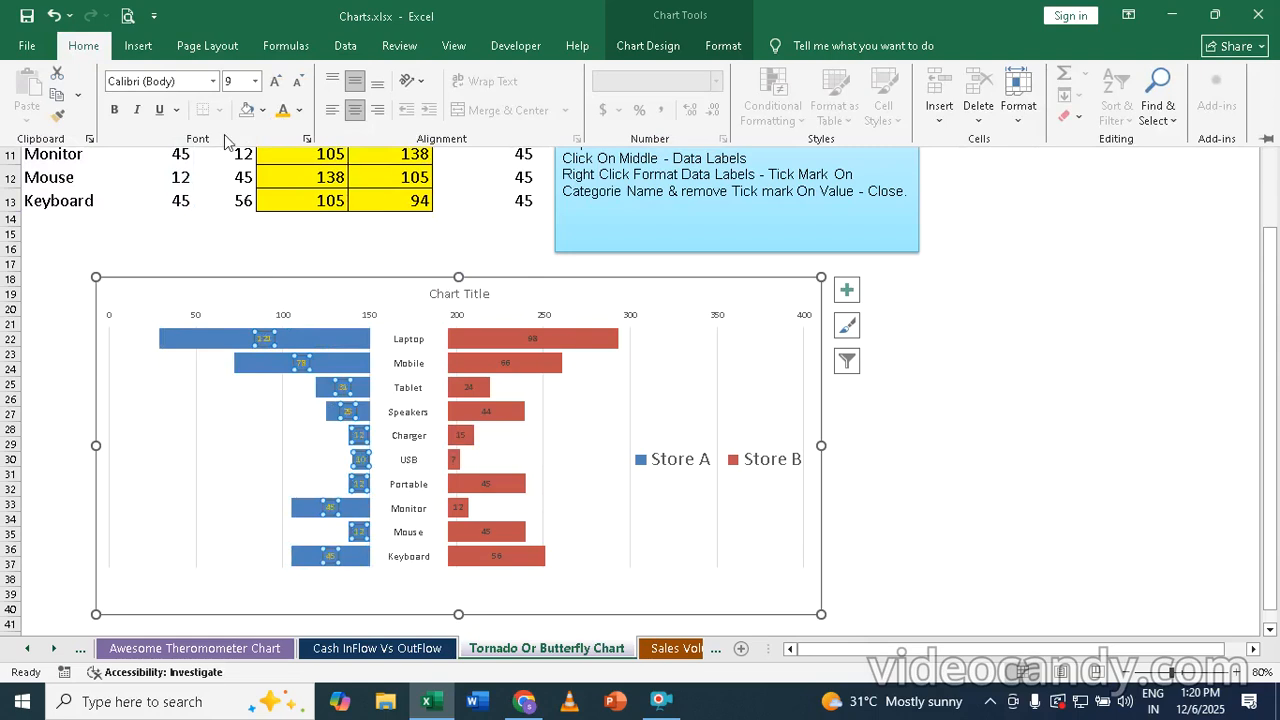
pyautogui.click(277, 83)
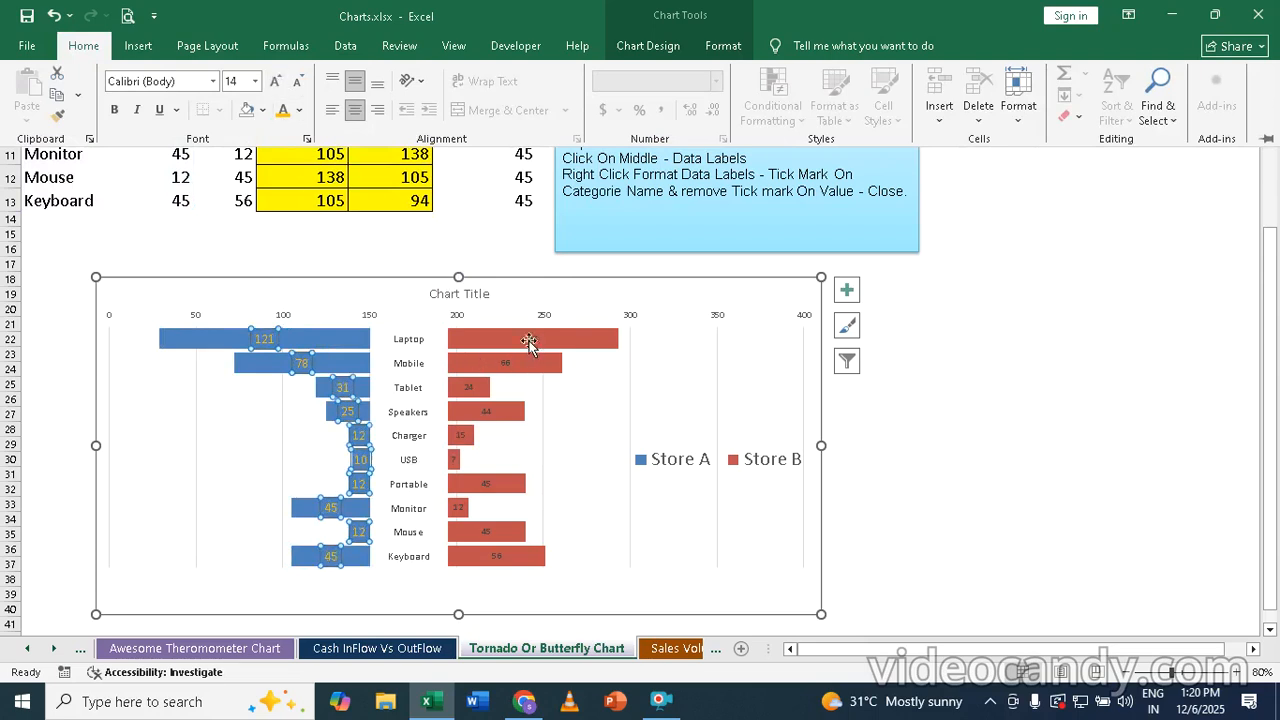
pyautogui.hotkey('ctrl', 'F1')
# - Color the Store B data labels standard orange and enlarge their font to size 14, leaving the chart deselected
pyautogui.click(530, 340)
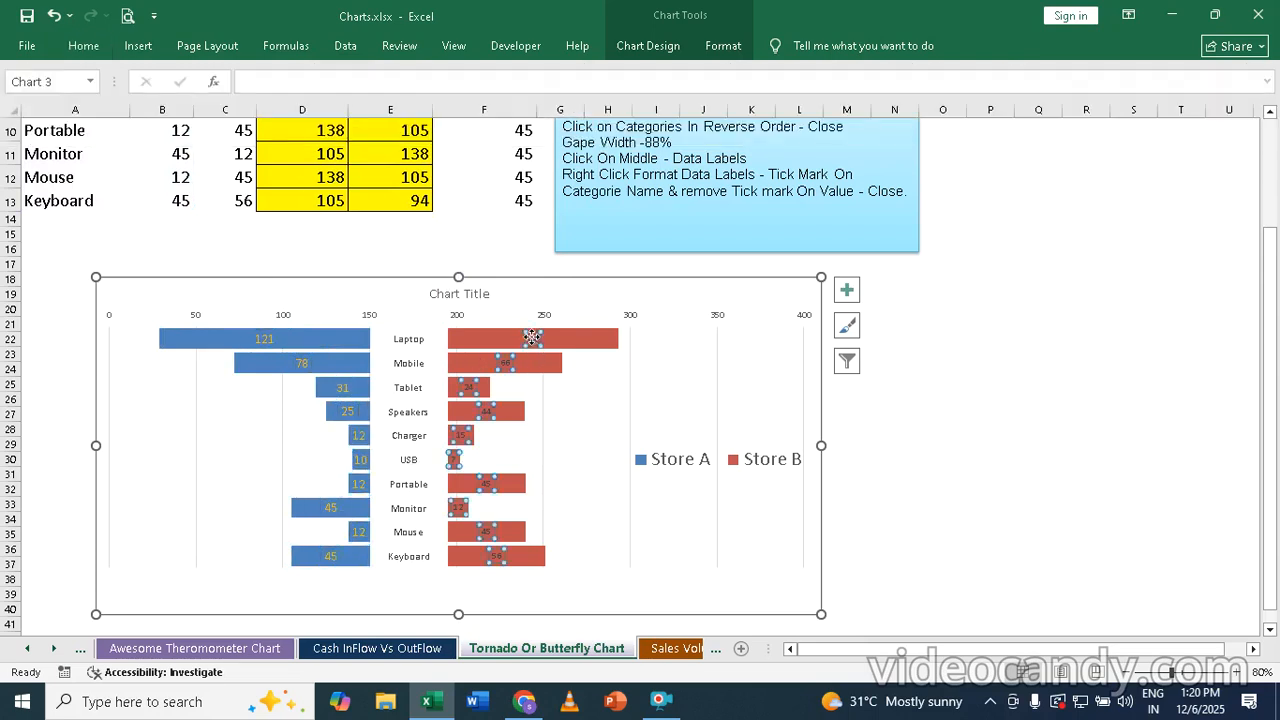
pyautogui.click(90, 47)
pyautogui.click(300, 110)
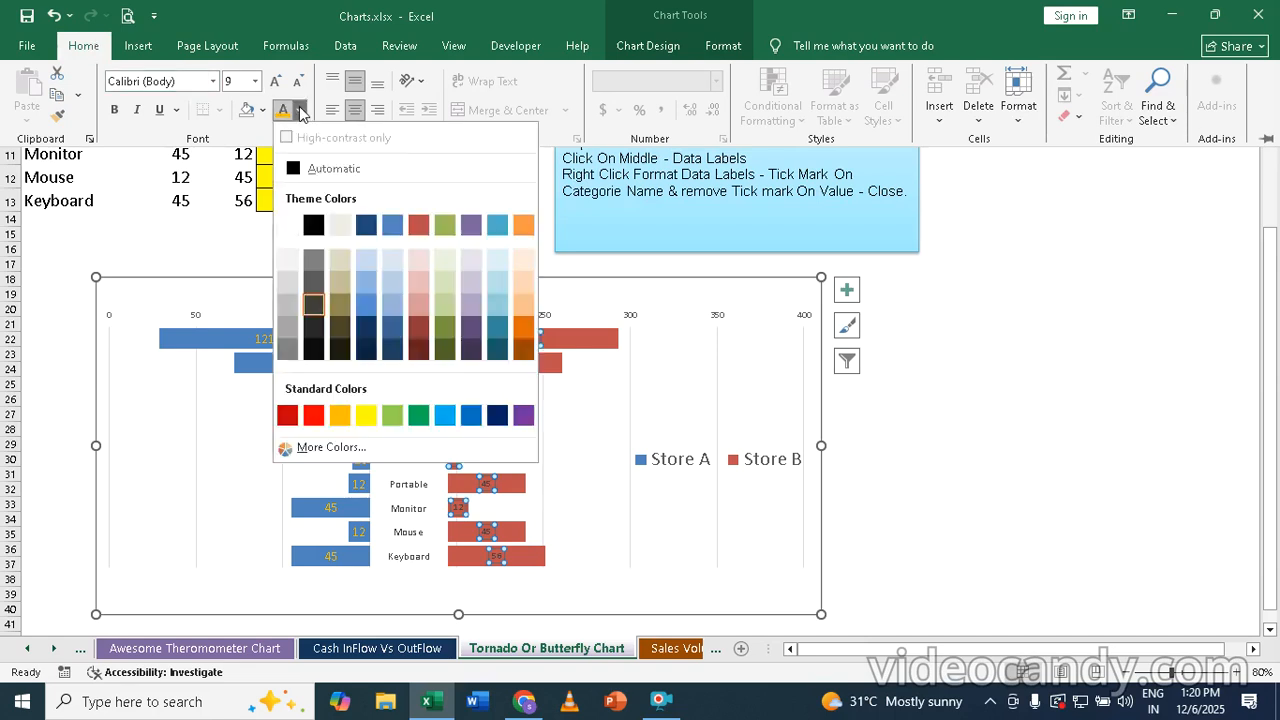
pyautogui.click(340, 415)
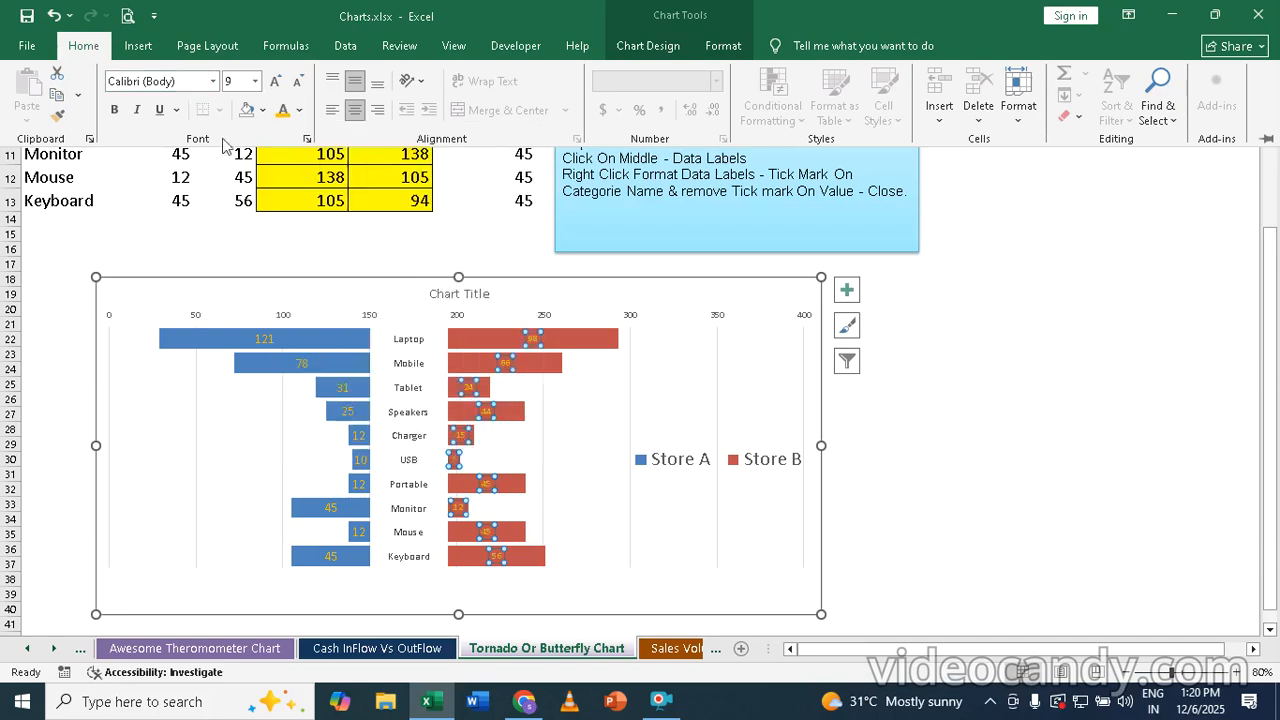
pyautogui.click(275, 84)
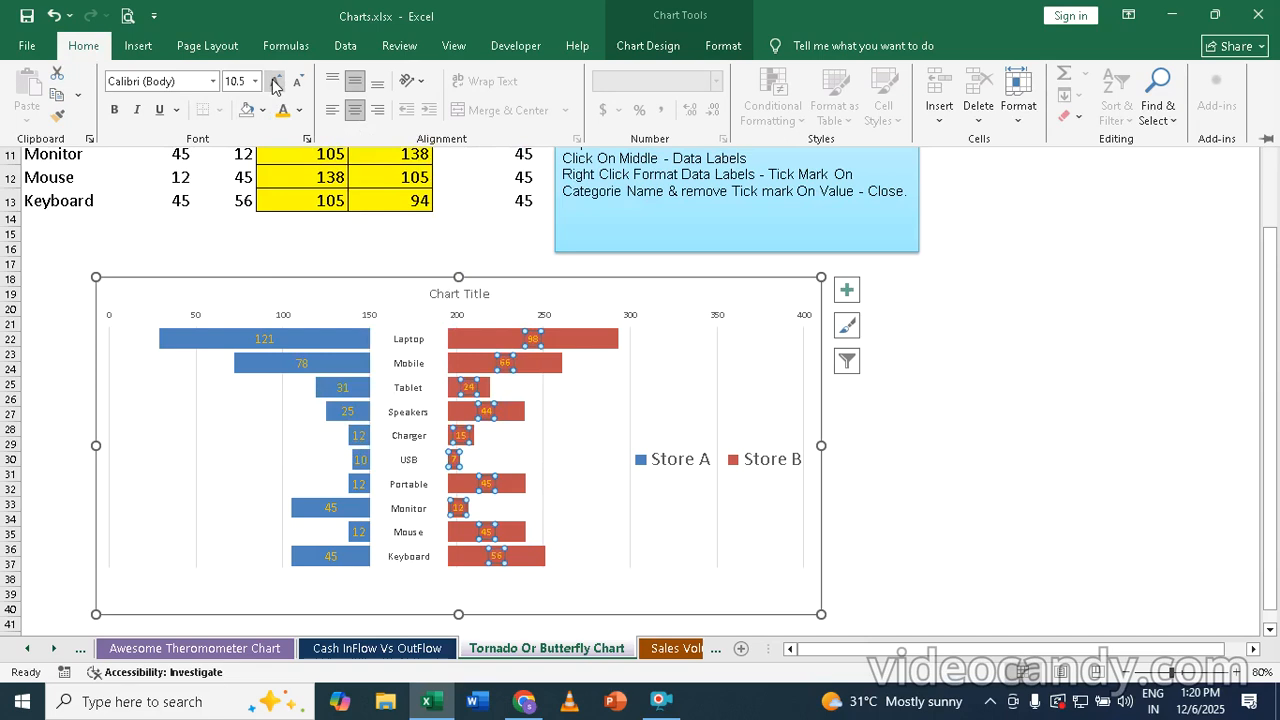
pyautogui.click(275, 84)
pyautogui.click(275, 84)
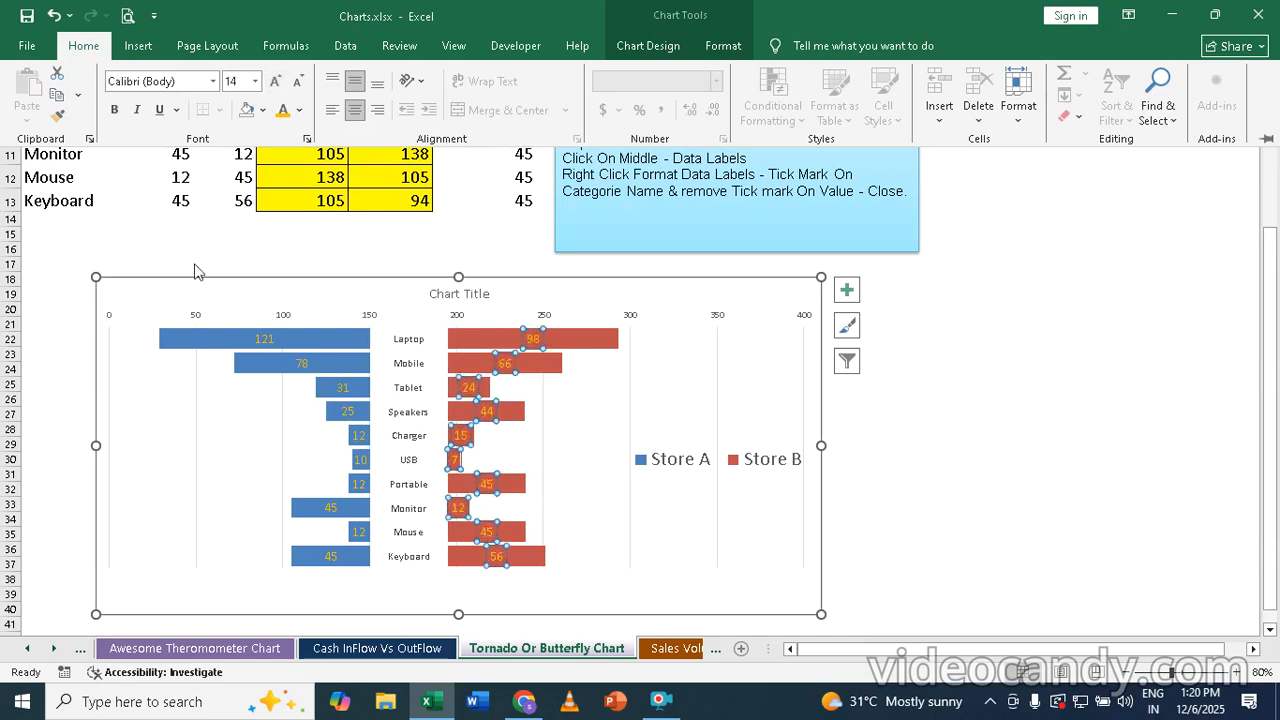
pyautogui.hotkey('ctrl', 'F1')
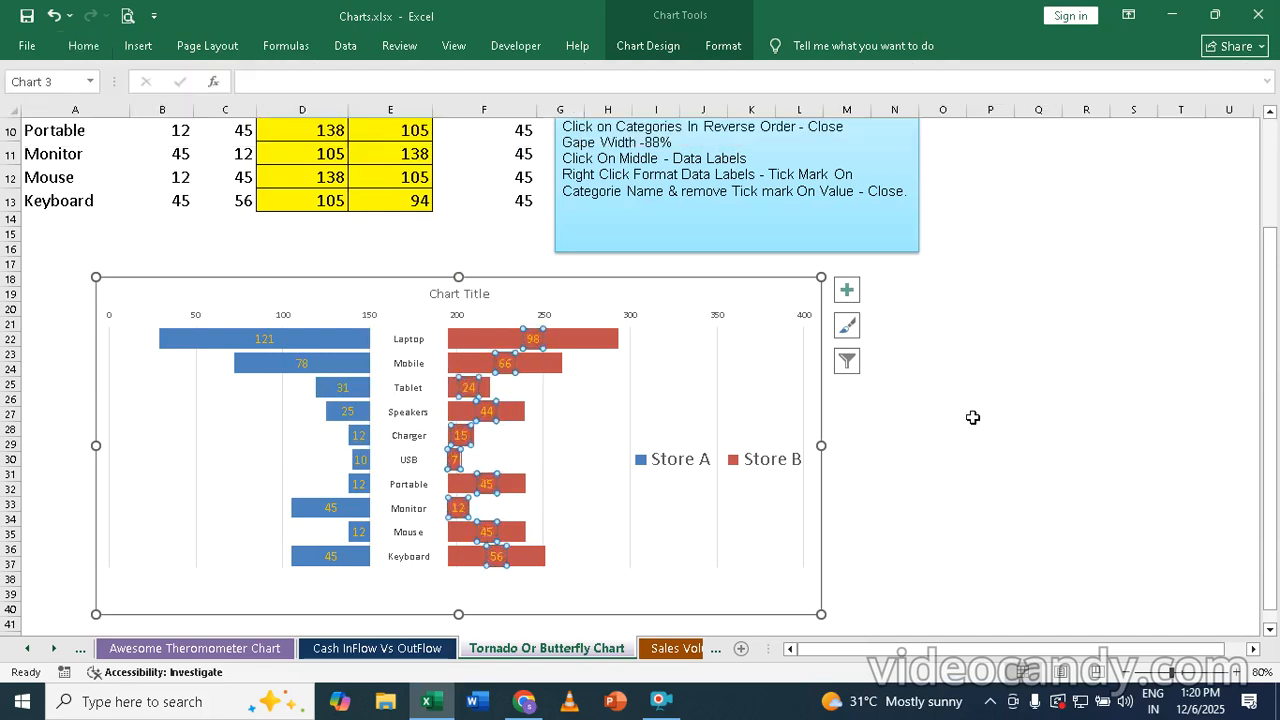
pyautogui.click(980, 417)
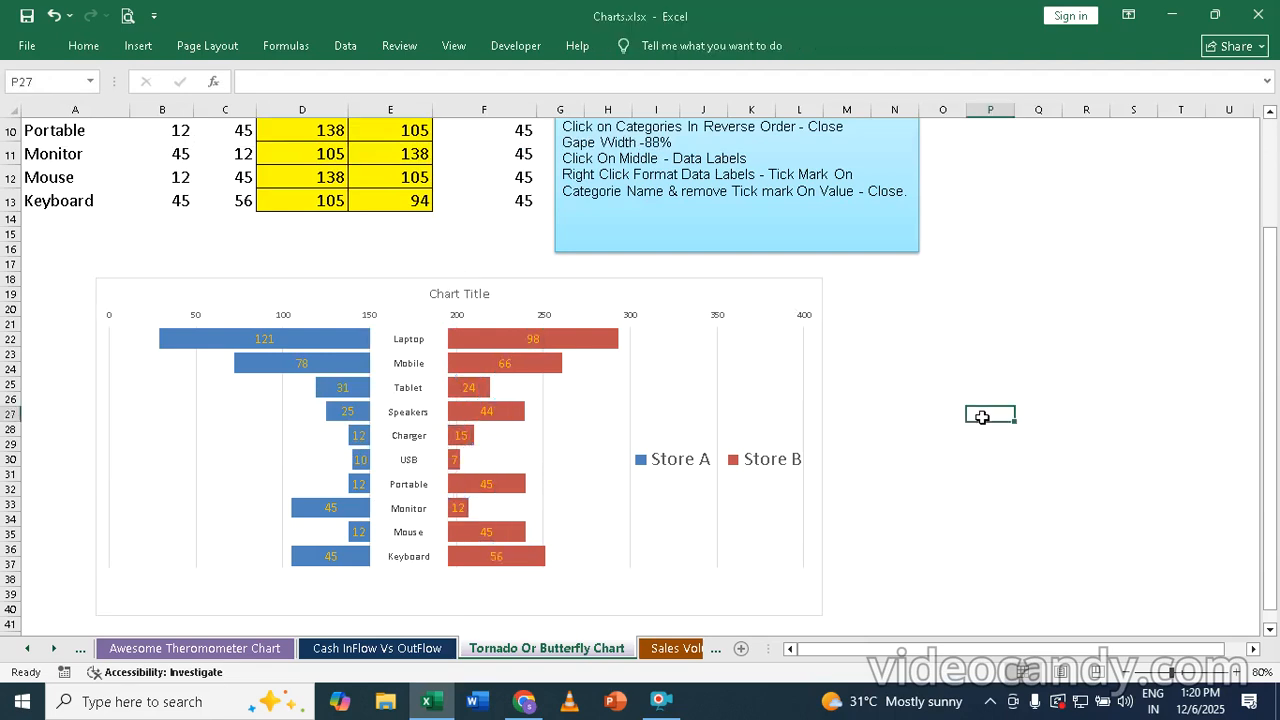
pyautogui.scroll(3, 929, 434)
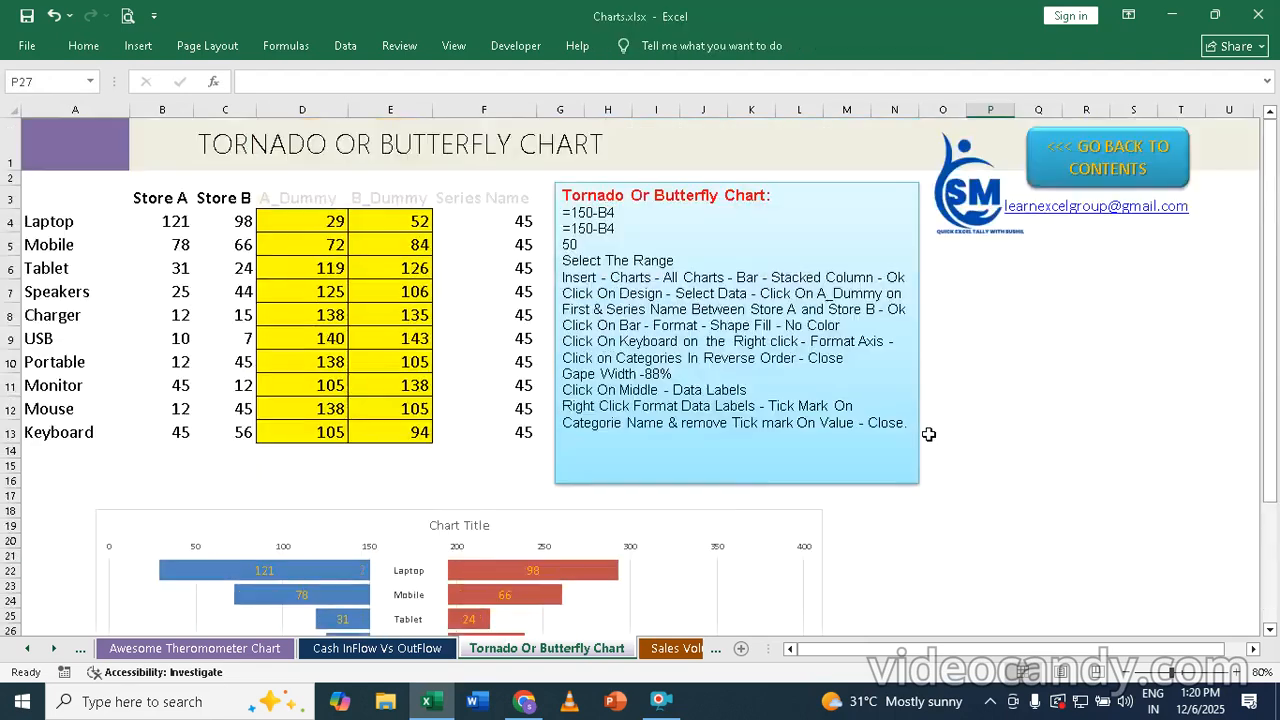
pyautogui.scroll(-3, 928, 433)
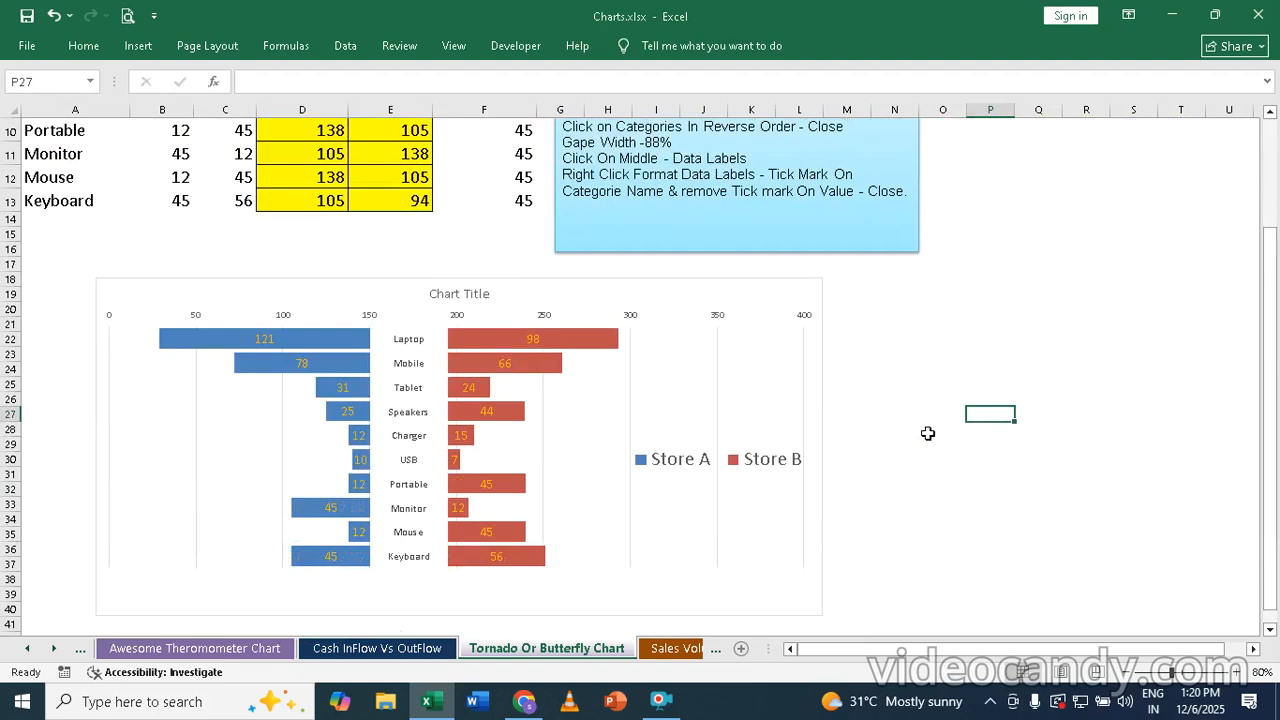